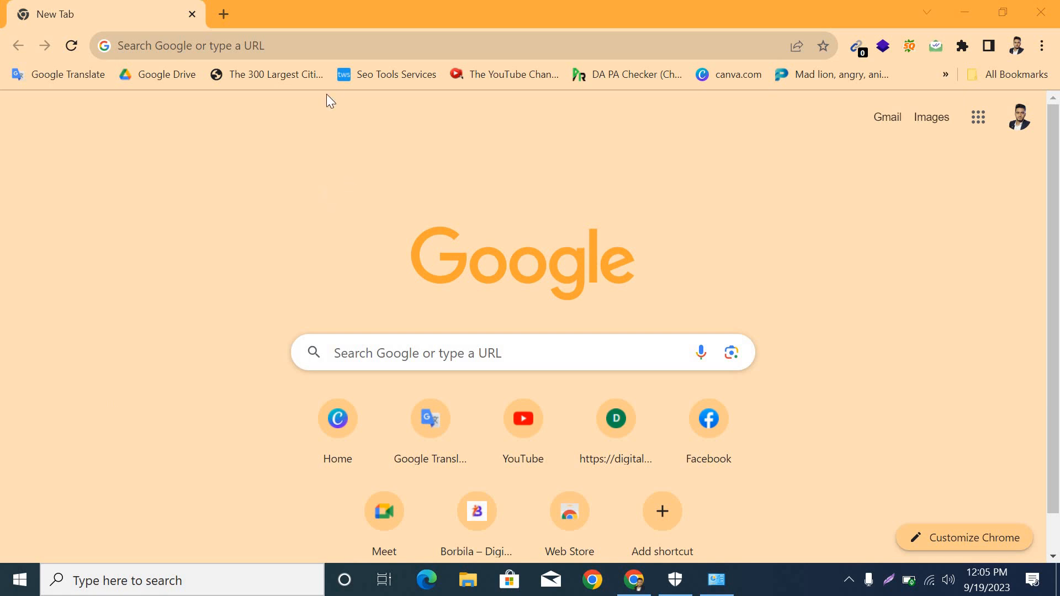
Search the web for "facebook.business account"
left_click(265, 45)
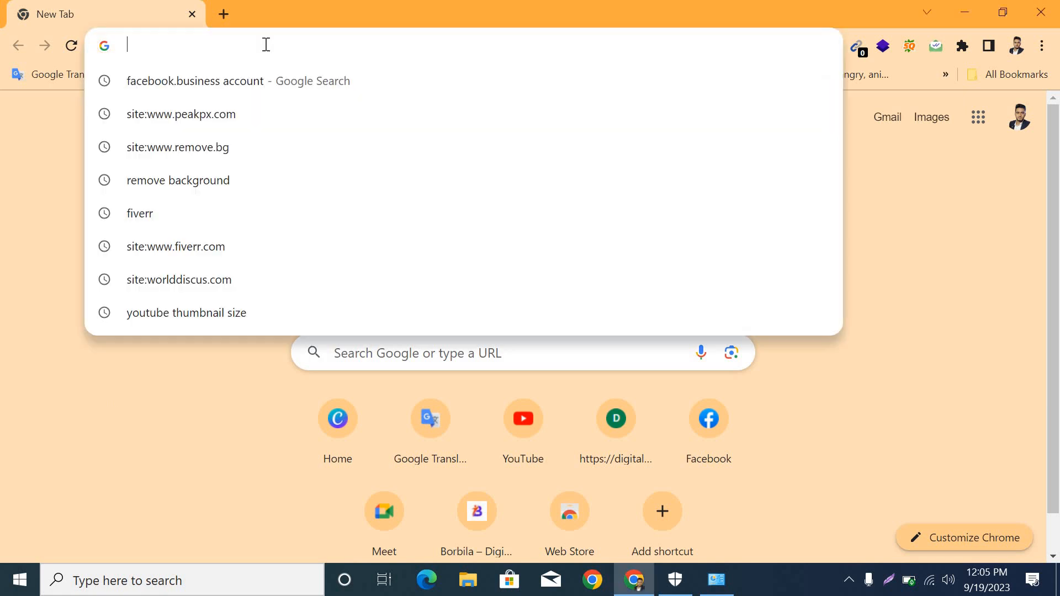
left_click(237, 81)
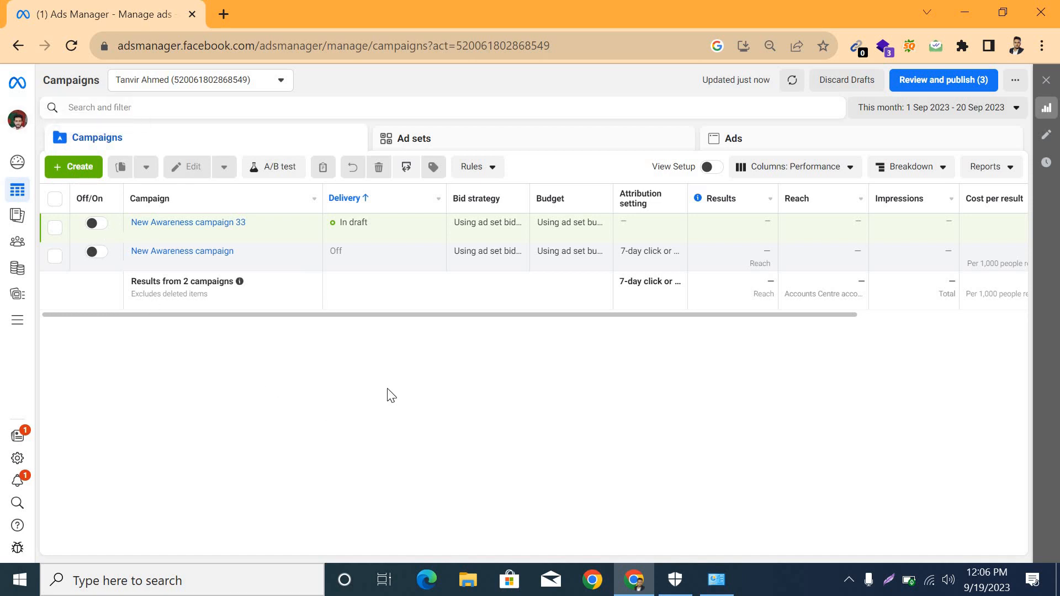
Create a new campaign with the Awareness objective and continue to its settings
left_click(83, 169)
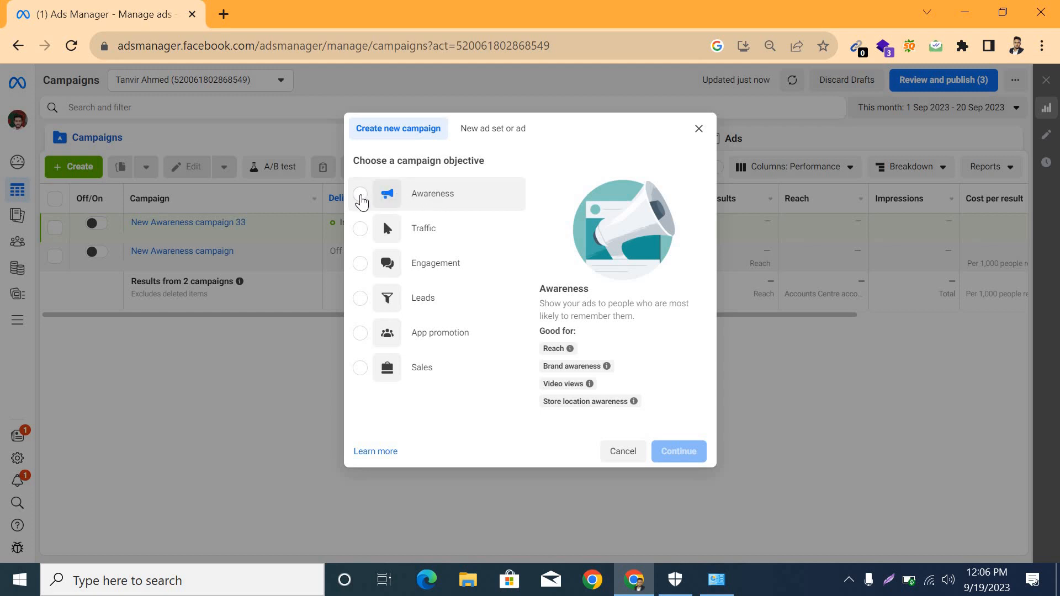
left_click(361, 199)
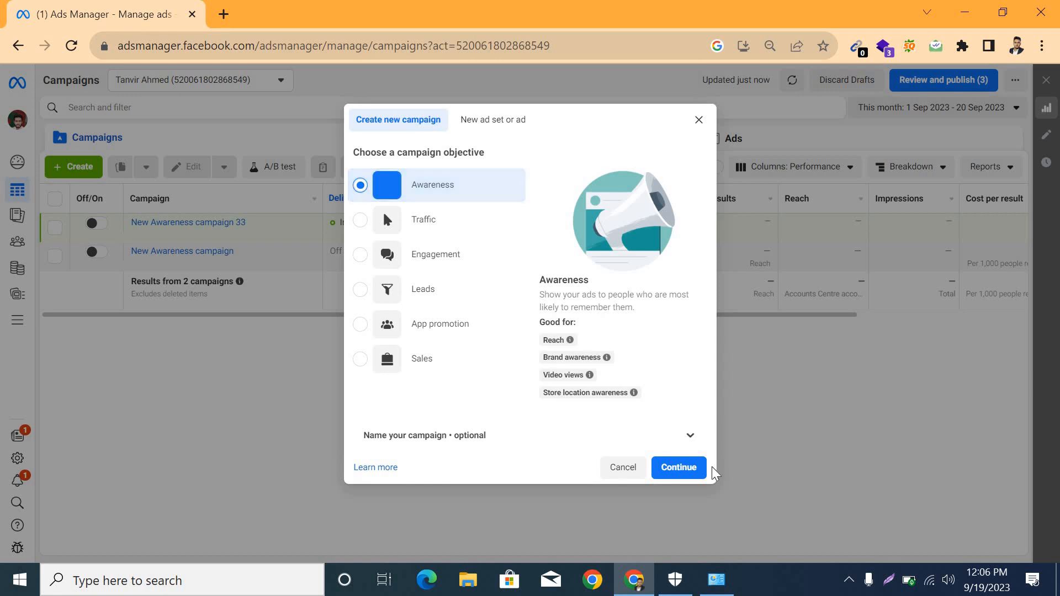
left_click(668, 474)
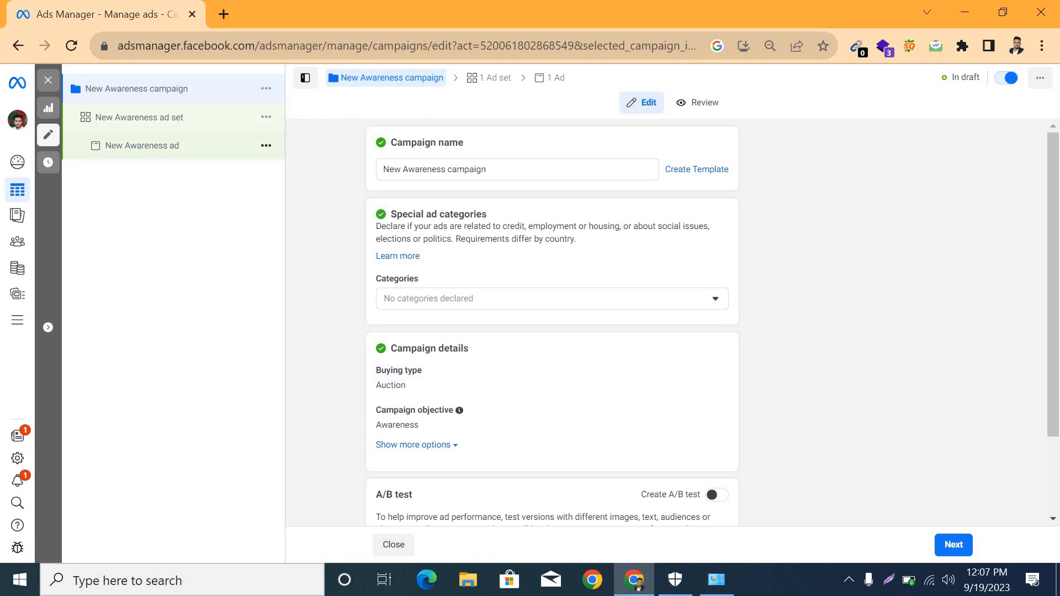
Capture the screen, circle the campaign, ad set and ad entries in the structure tree and breadcrumb in red, and discard the capture
left_click(890, 581)
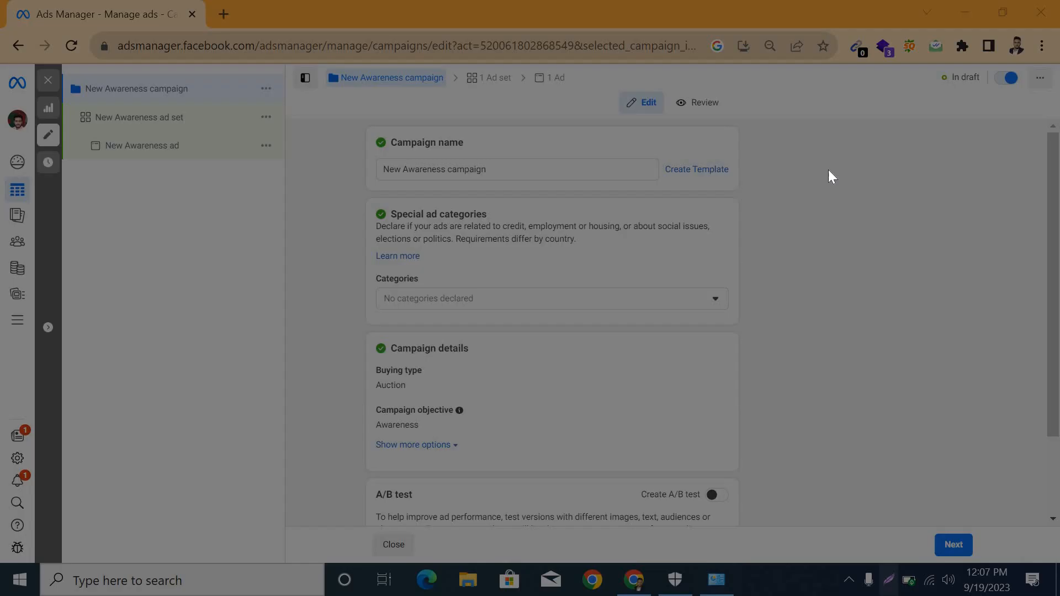
left_click_drag(4, 46, 878, 405)
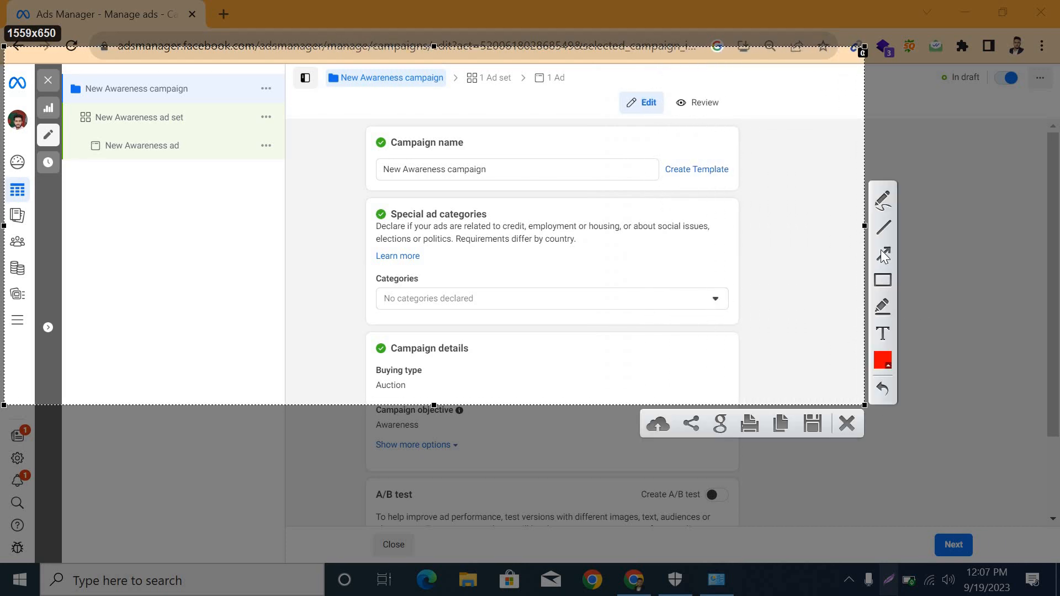
mouse_move(75, 74)
left_mouse_down()
mouse_move(204, 98)
mouse_move(176, 72)
mouse_move(80, 95)
mouse_move(192, 124)
mouse_move(80, 113)
mouse_move(197, 132)
mouse_move(88, 157)
mouse_move(84, 137)
left_mouse_up()
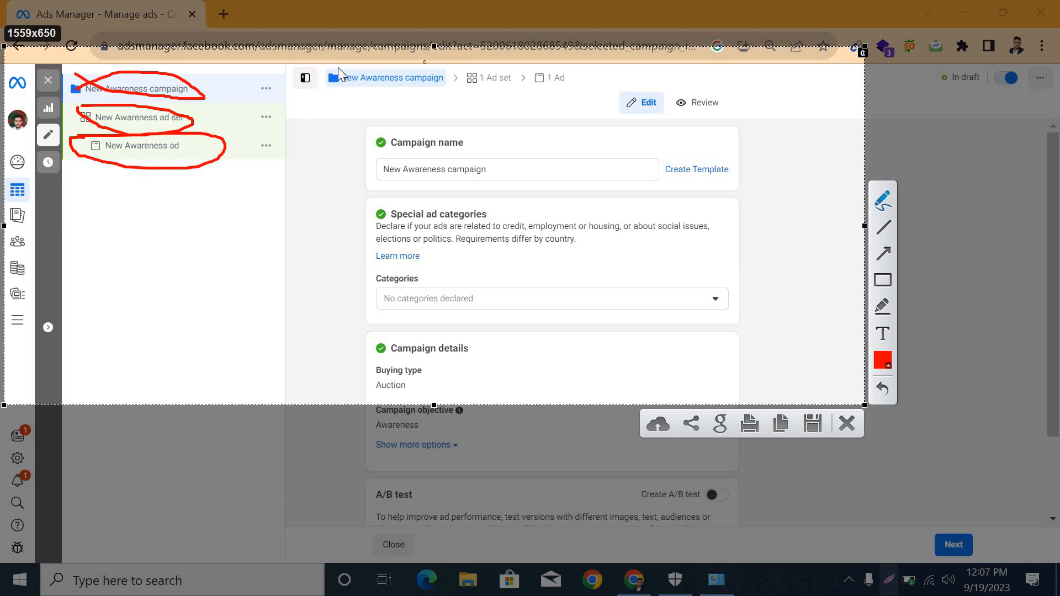
mouse_move(329, 66)
left_mouse_down()
mouse_move(458, 77)
mouse_move(327, 65)
left_mouse_up()
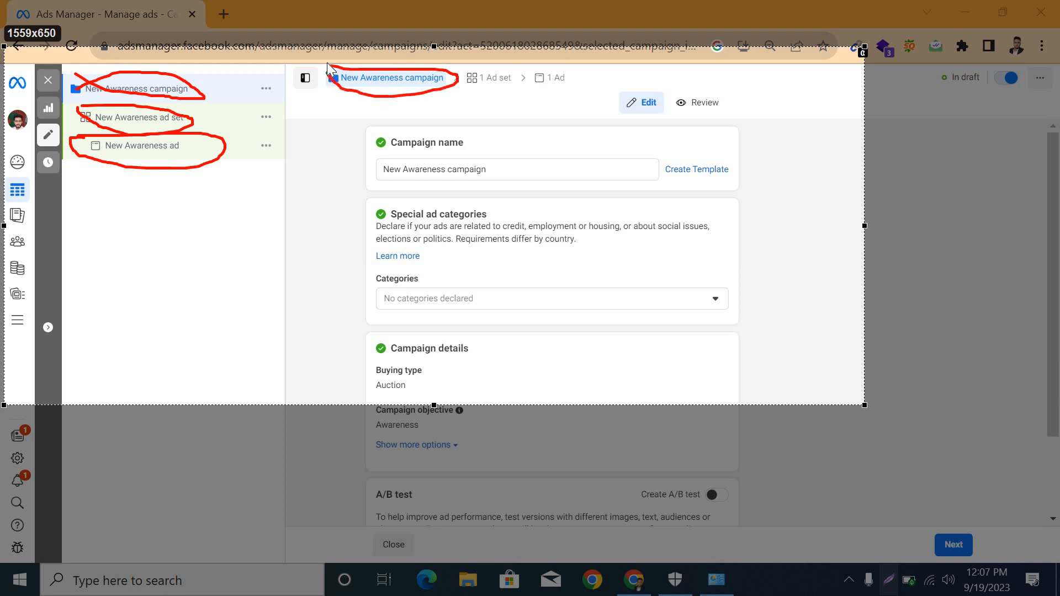
mouse_move(461, 64)
left_mouse_down()
mouse_move(535, 81)
mouse_move(468, 56)
left_mouse_up()
mouse_move(536, 61)
left_mouse_down()
mouse_move(570, 85)
mouse_move(536, 61)
left_mouse_up()
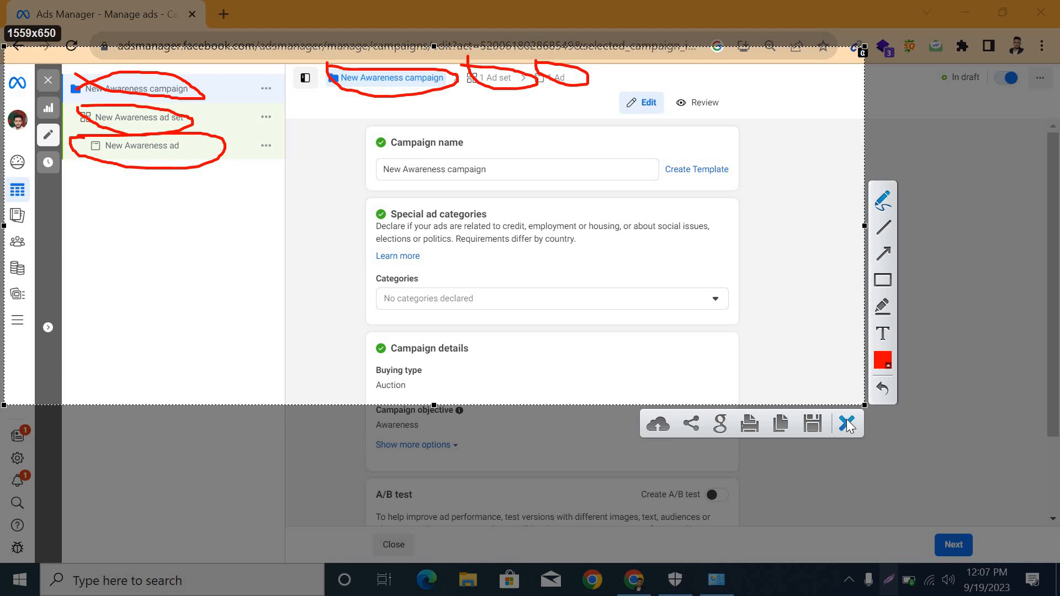
left_click(846, 424)
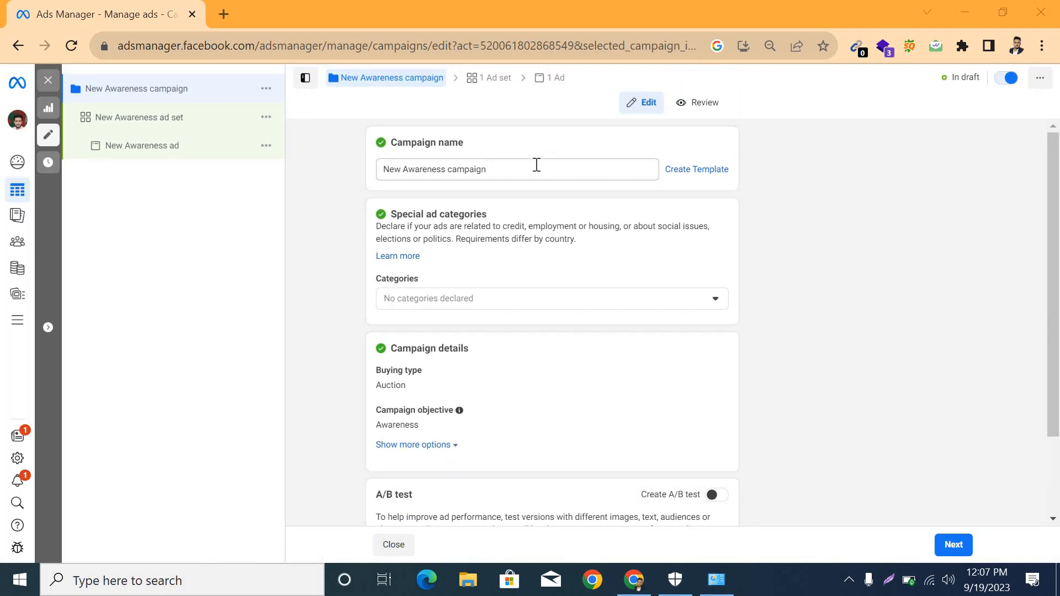
Rename the campaign as "New Awareness campaign 22"
left_click(536, 166)
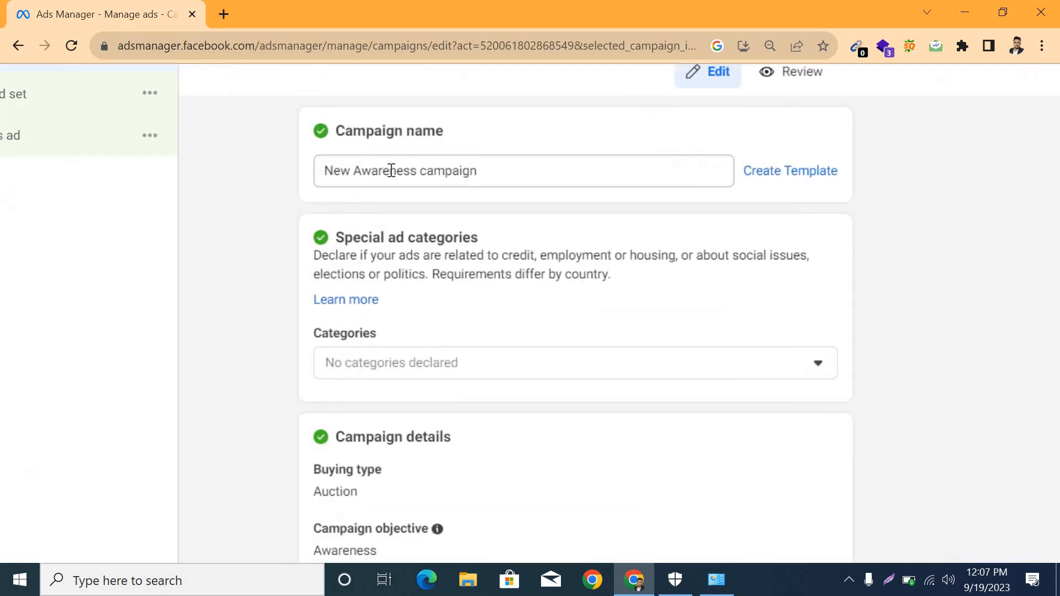
left_click(495, 172)
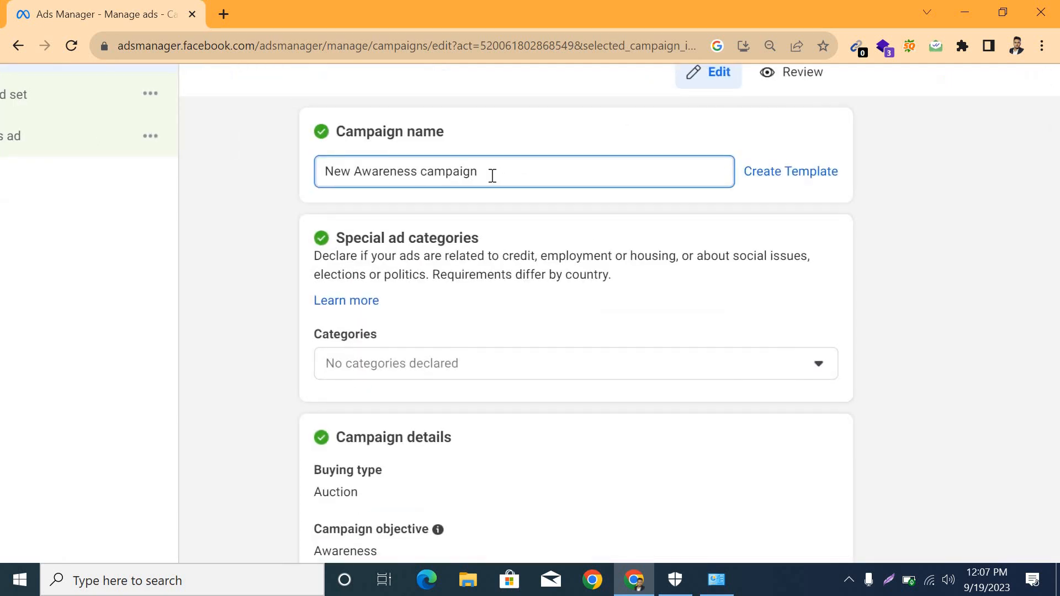
scroll(490, 175, "up", 2)
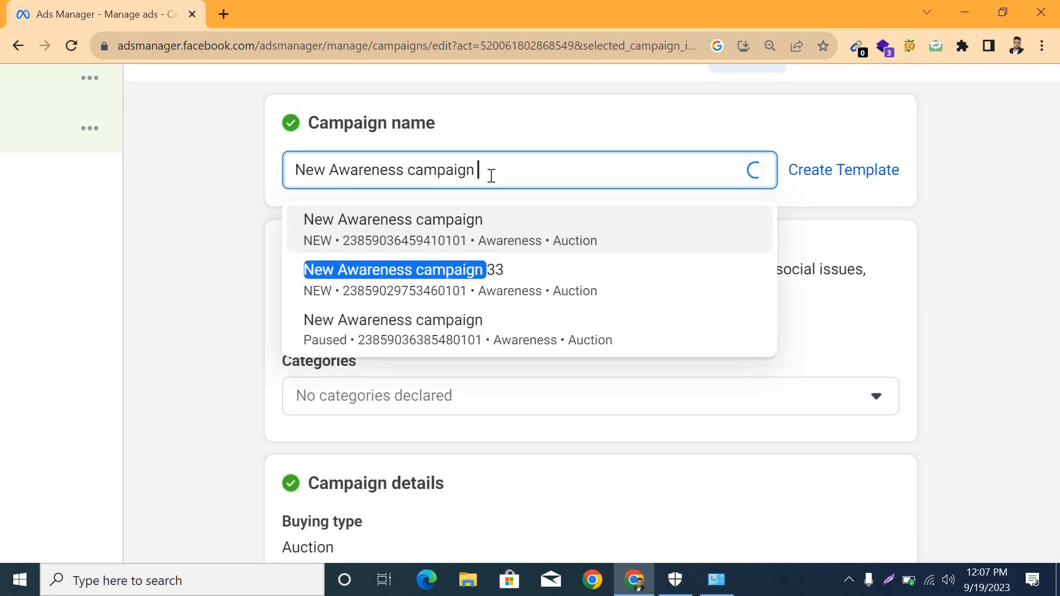
type("22")
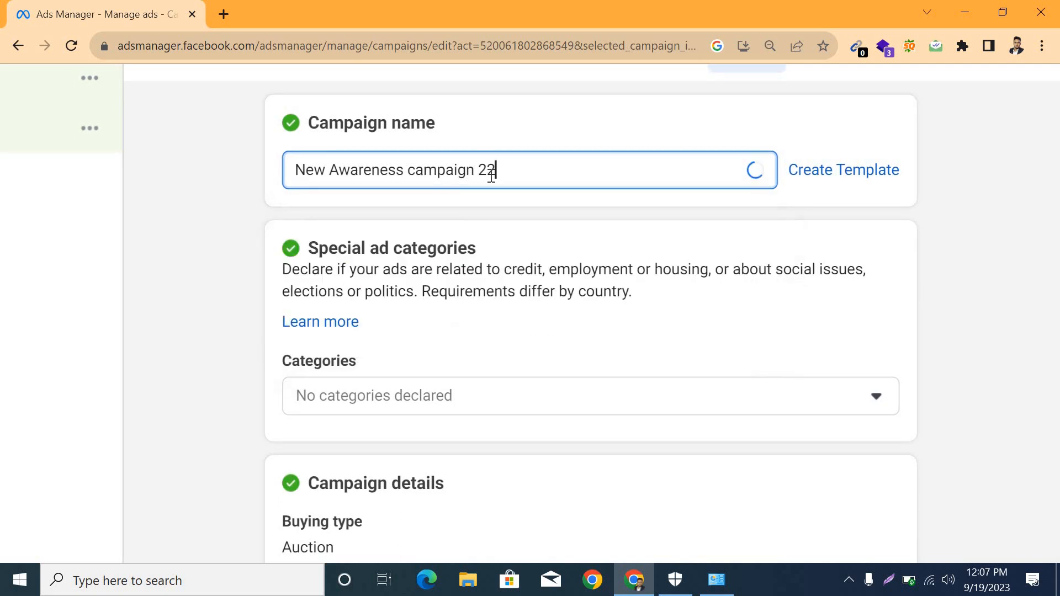
scroll(491, 176, "down", 2)
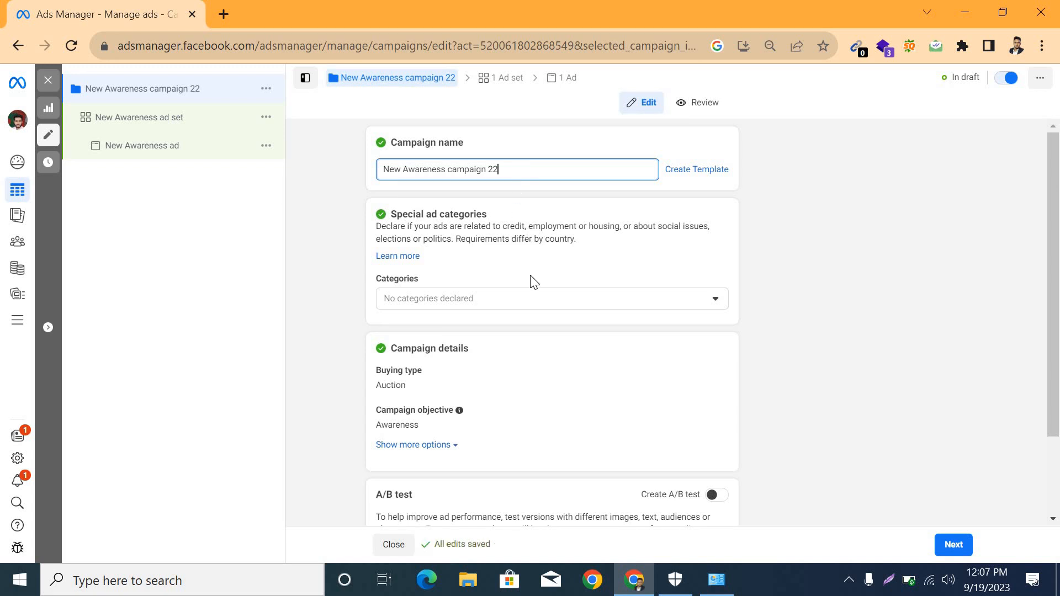
Declare Employment as the campaign's special ad category
scroll(530, 279, "up", 2)
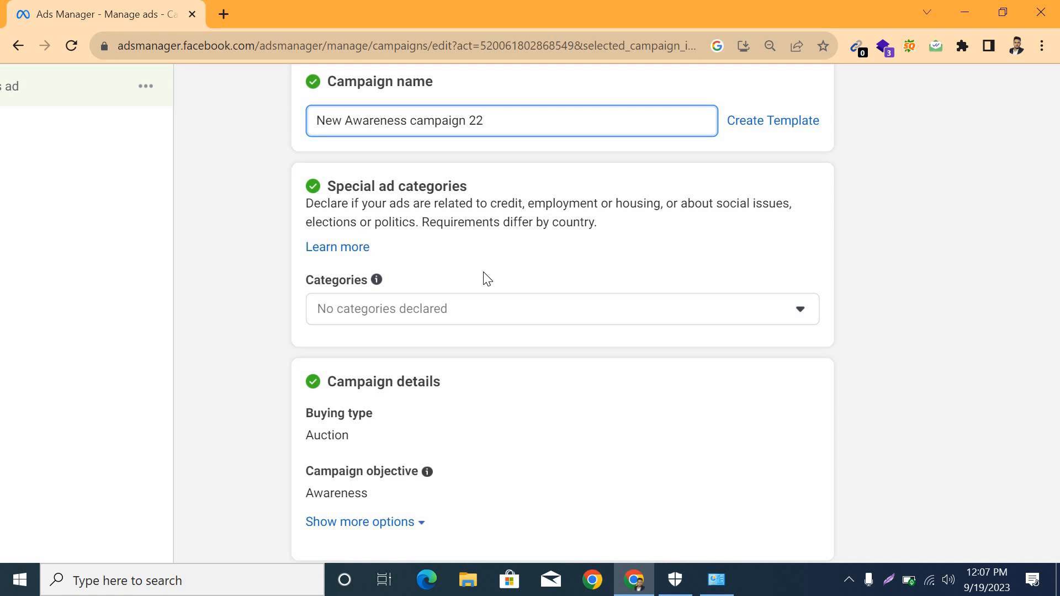
left_click(800, 312)
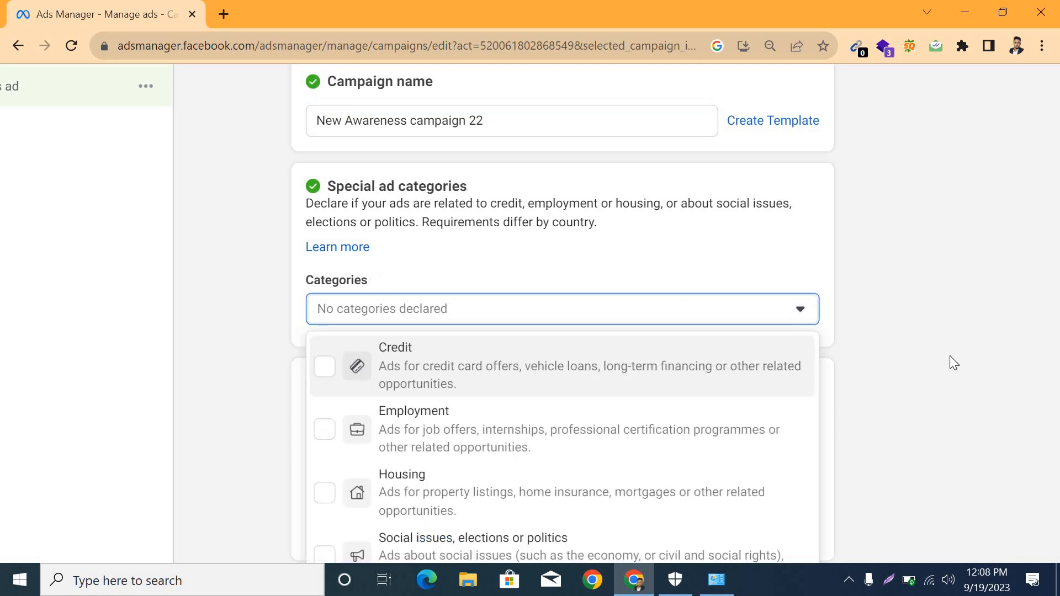
left_click(580, 422)
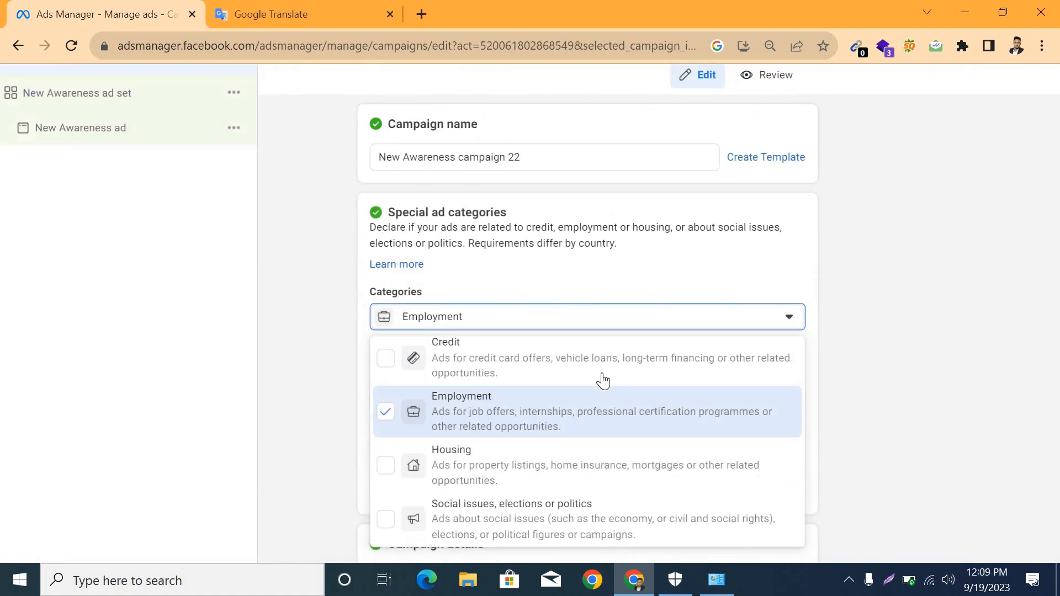
scroll(860, 483, "down", 2)
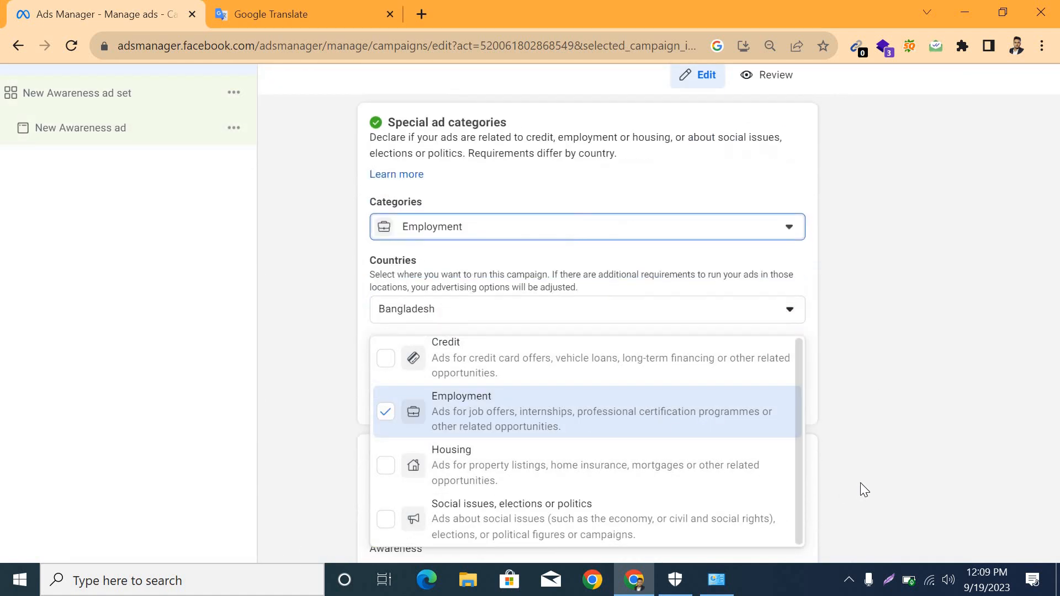
scroll(860, 483, "up", 1)
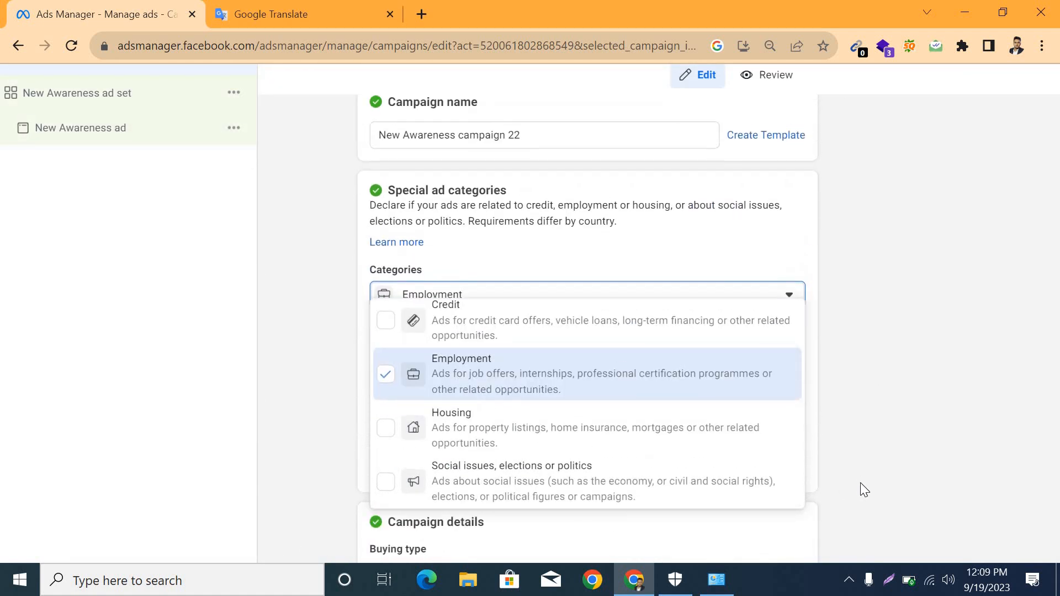
scroll(909, 479, "down", 1)
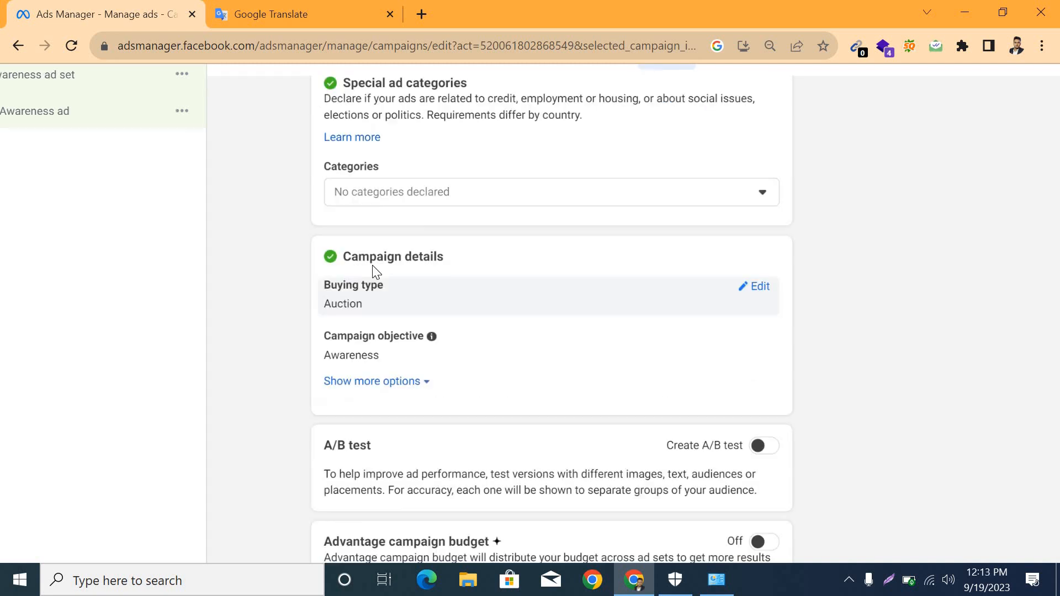
Examine the campaign details, including the buying type and the campaign objective
scroll(368, 260, "up", 5)
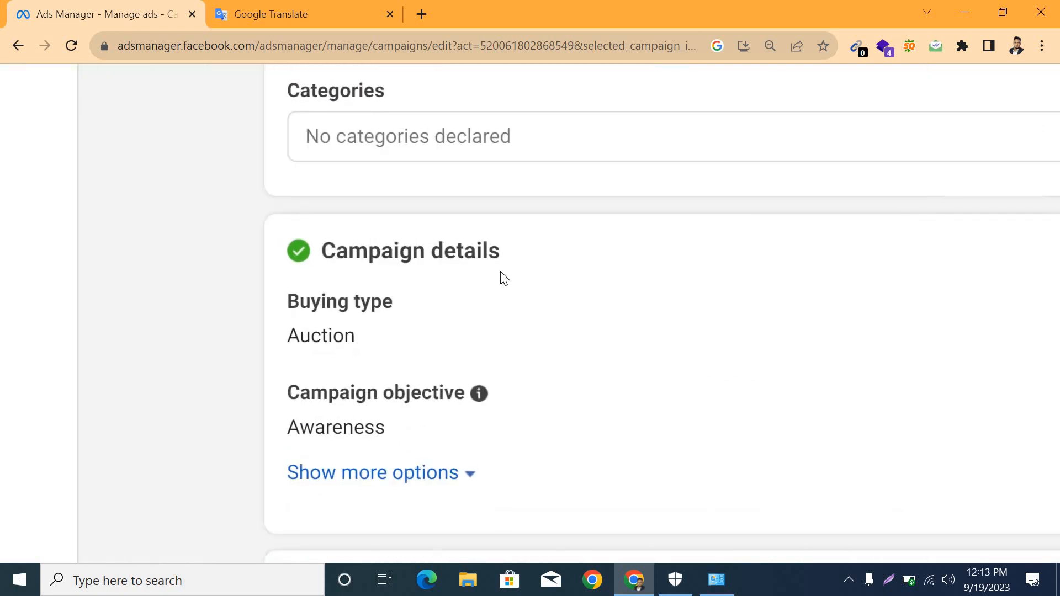
scroll(502, 273, "down", 3)
scroll(501, 273, "down", 1)
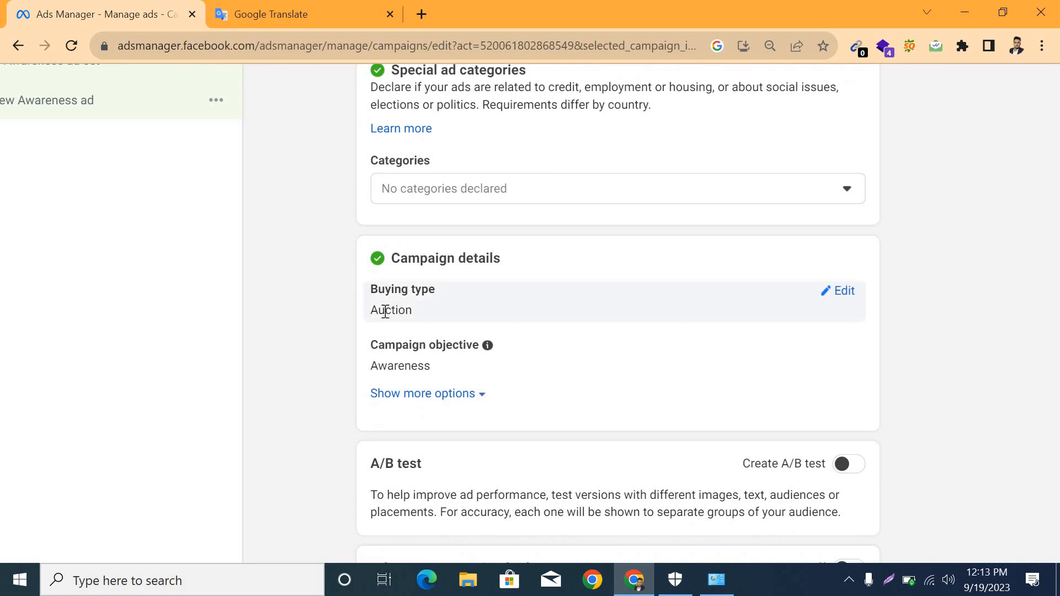
scroll(409, 311, "down", 2)
scroll(409, 311, "down", 3)
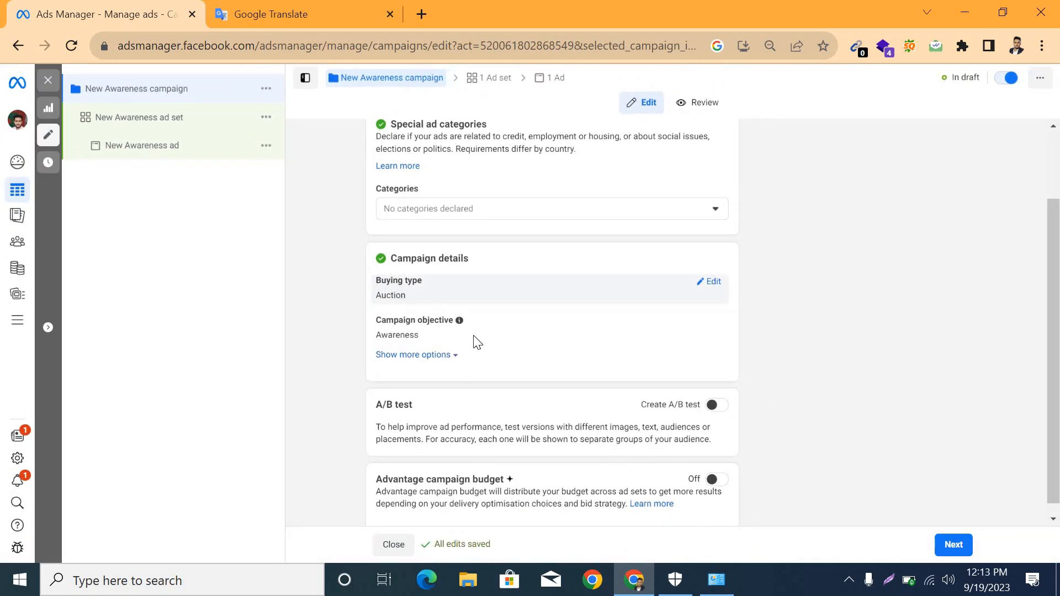
scroll(445, 340, "up", 2)
scroll(446, 340, "up", 2)
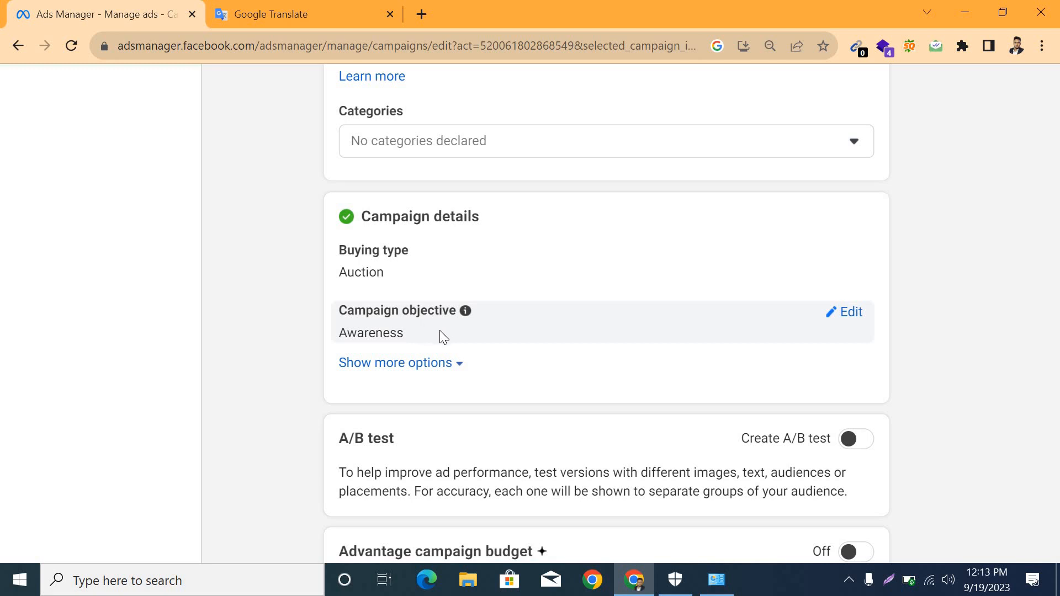
scroll(666, 354, "down", 3)
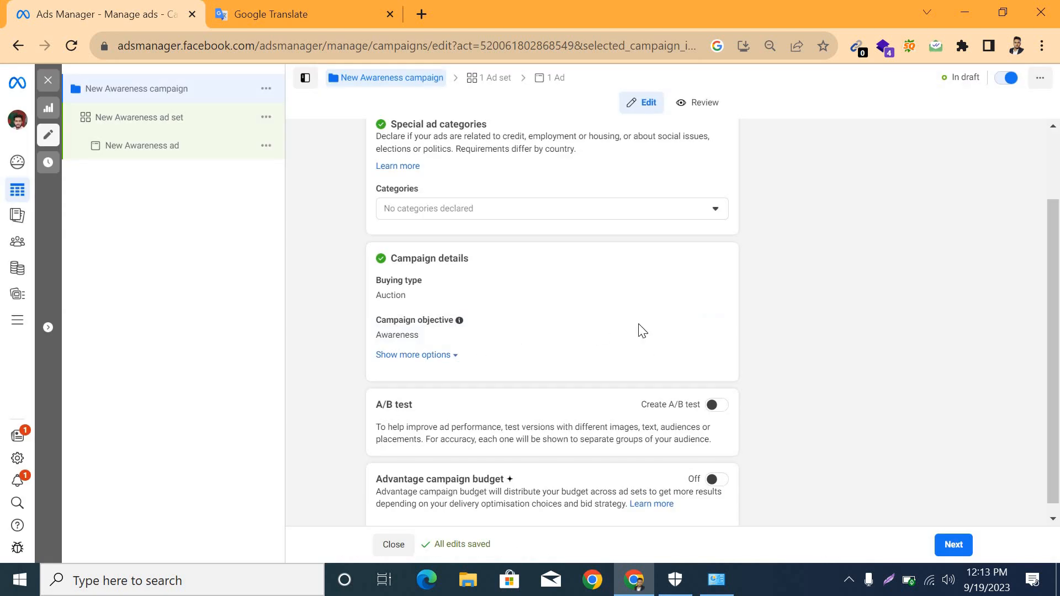
Open the campaign objective for editing and review the descriptions of the Engagement and Awareness objectives
mouse_move(696, 328)
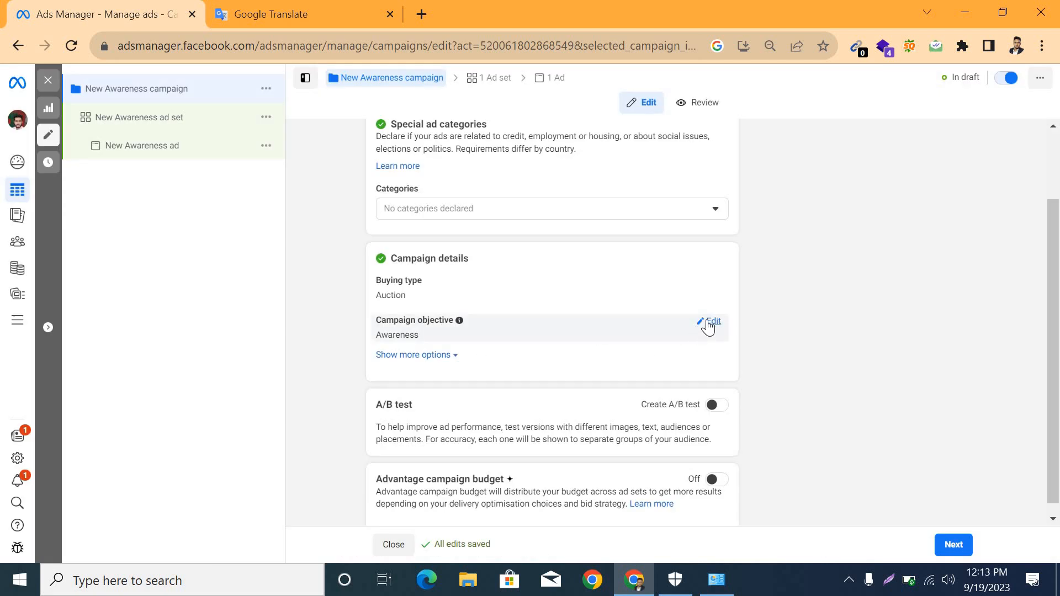
left_click(712, 321)
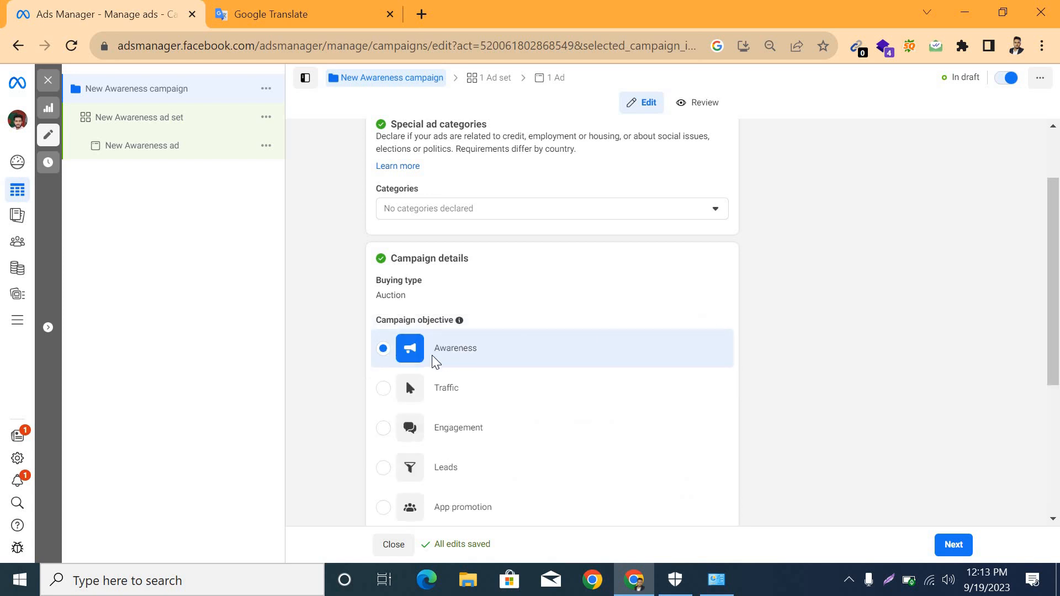
scroll(811, 381, "down", 1)
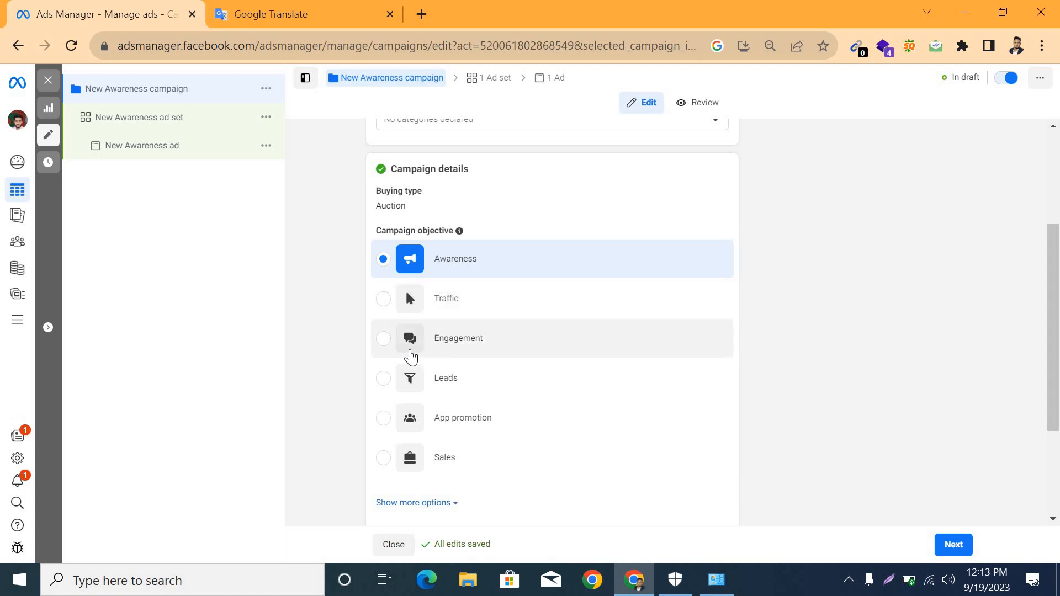
scroll(475, 343, "up", 3)
mouse_move(665, 347)
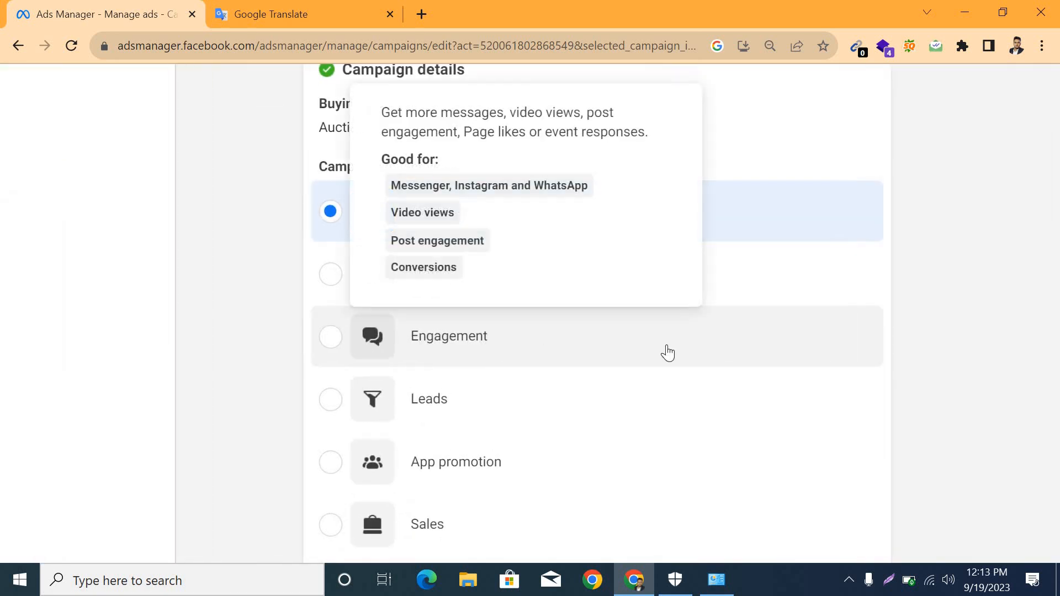
scroll(831, 321, "down", 3)
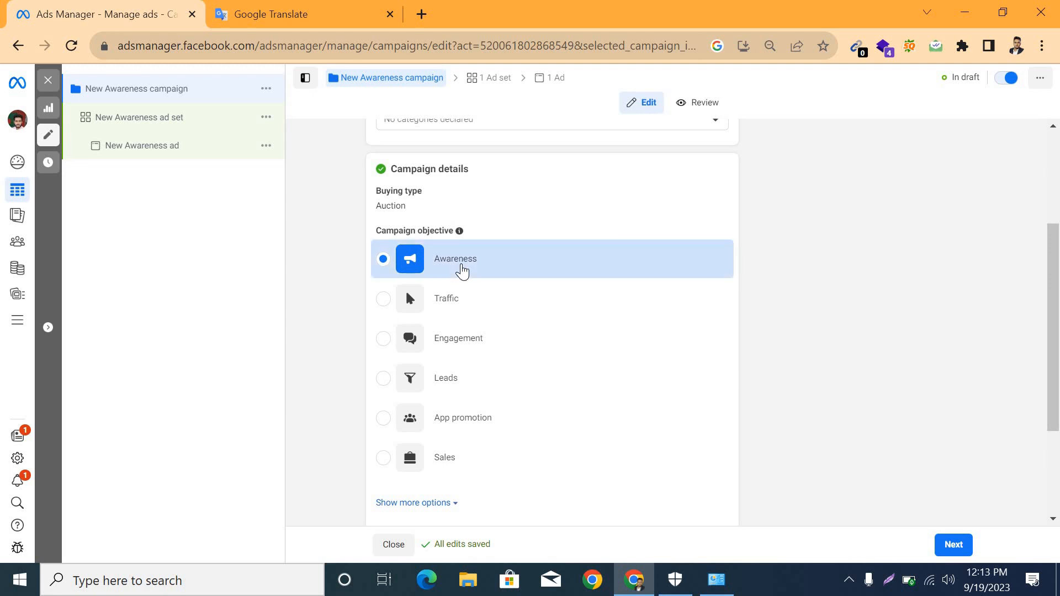
mouse_move(461, 270)
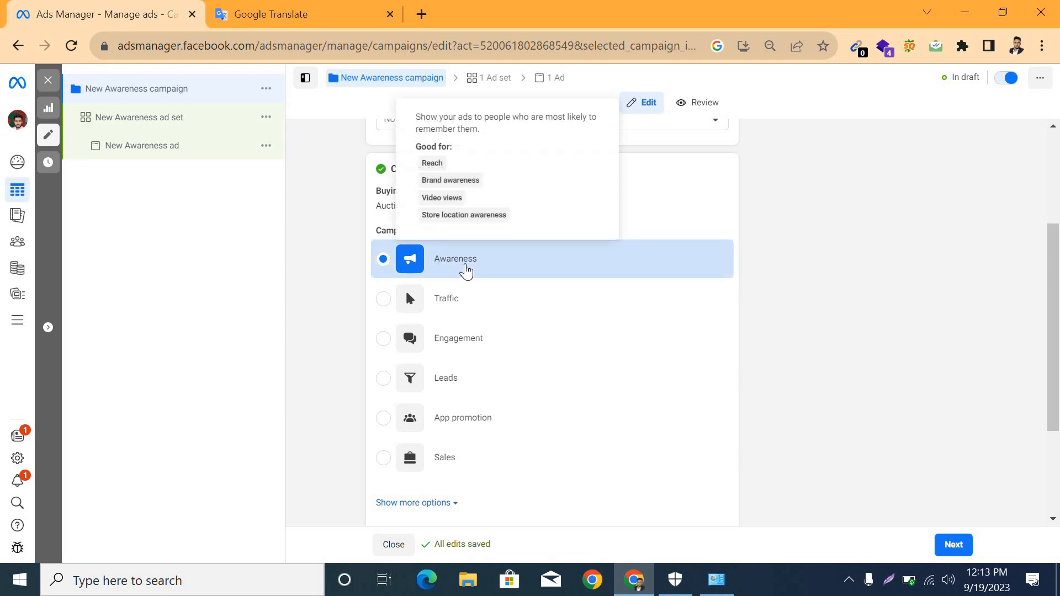
scroll(466, 270, "up", 3)
scroll(466, 271, "down", 3)
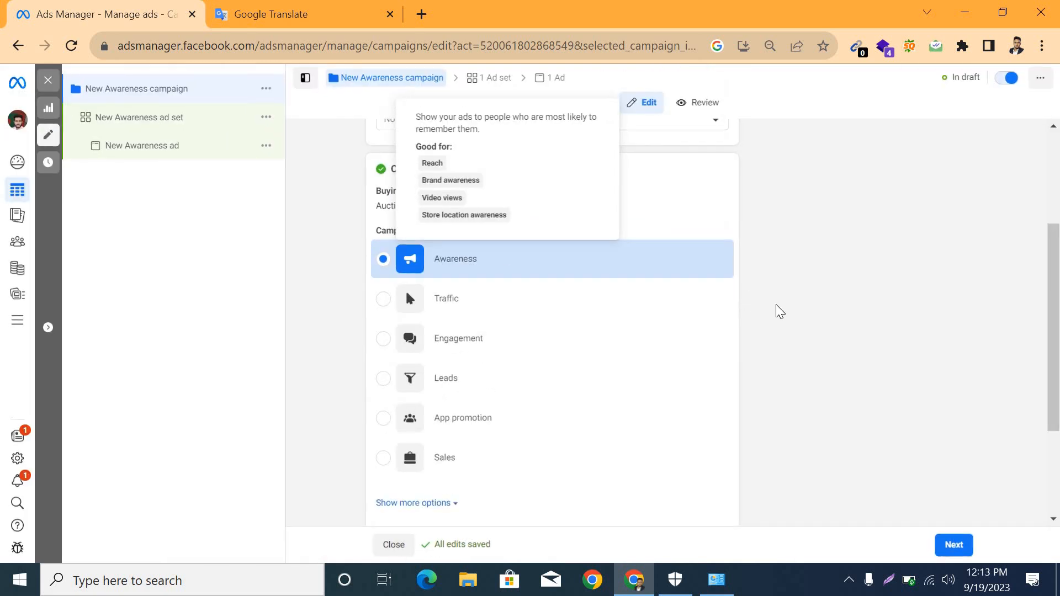
scroll(757, 428, "down", 3)
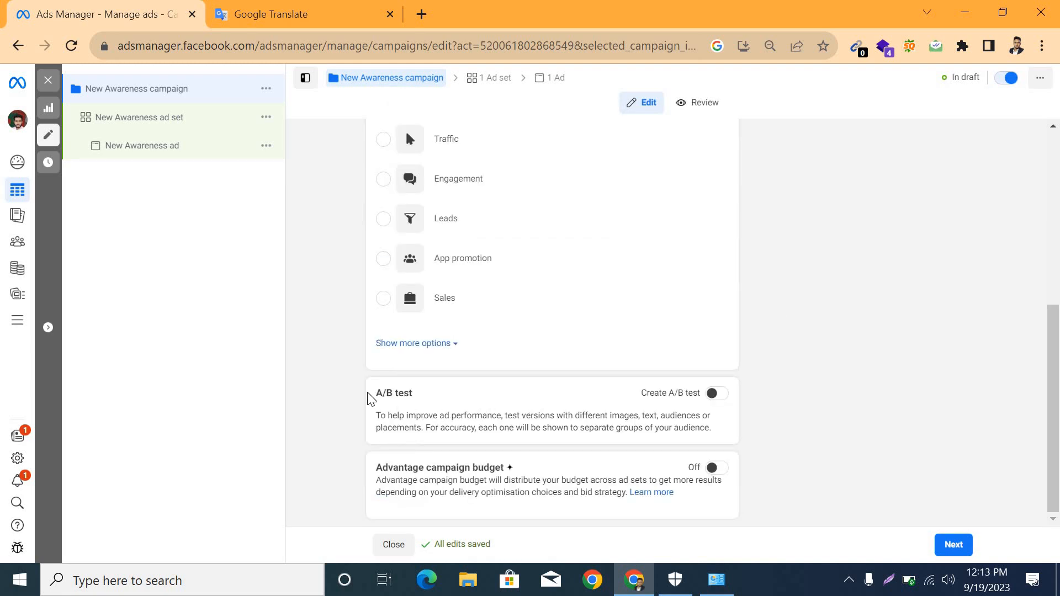
Turn on Advantage campaign budget for the awareness campaign
scroll(411, 396, "up", 3)
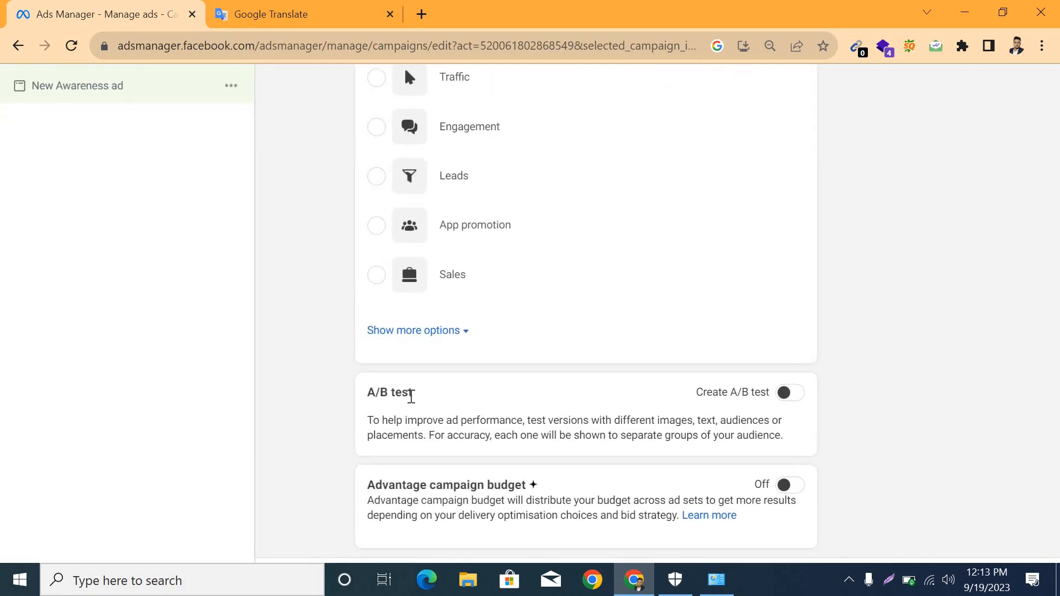
scroll(411, 396, "down", 3)
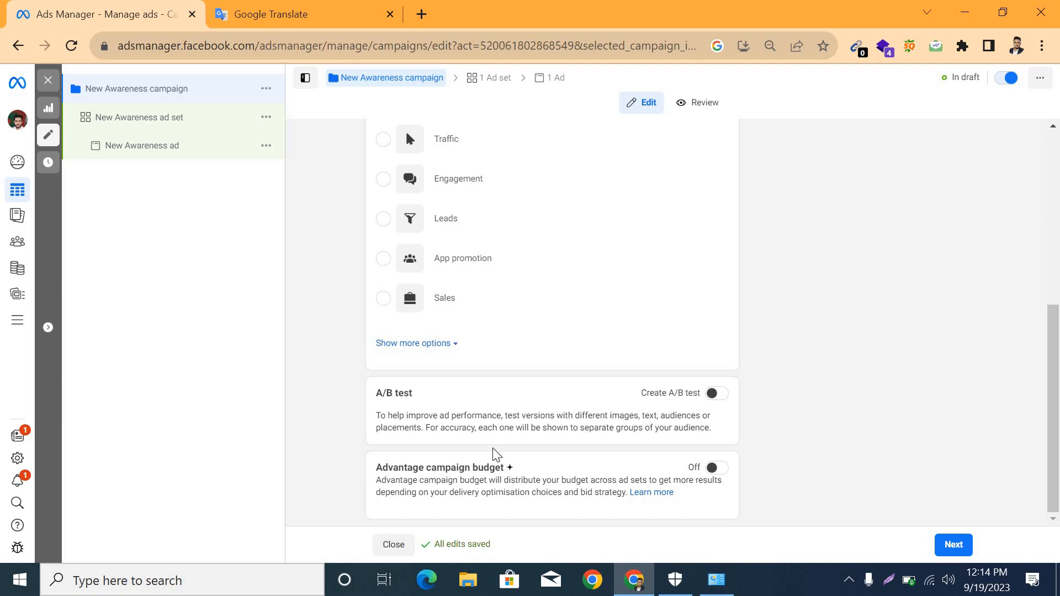
key("ctrl+plus")
key("ctrl+plus")
key("ctrl+minus")
key("ctrl+minus")
left_click(715, 468)
key("ctrl+plus")
key("ctrl+plus")
key("ctrl+plus")
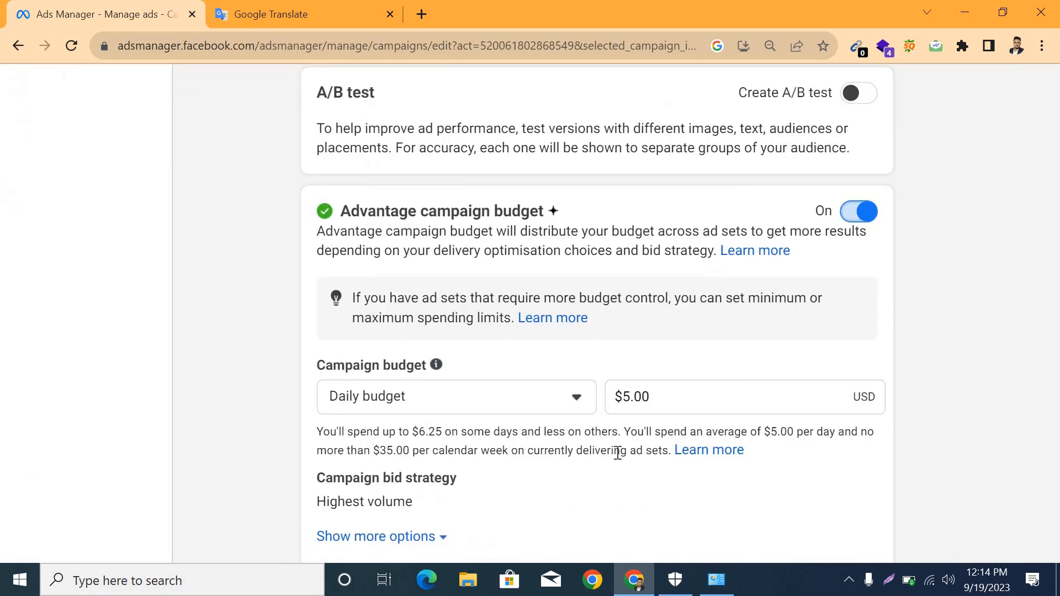
Change the campaign budget type to Lifetime budget
scroll(623, 441, "down", 2)
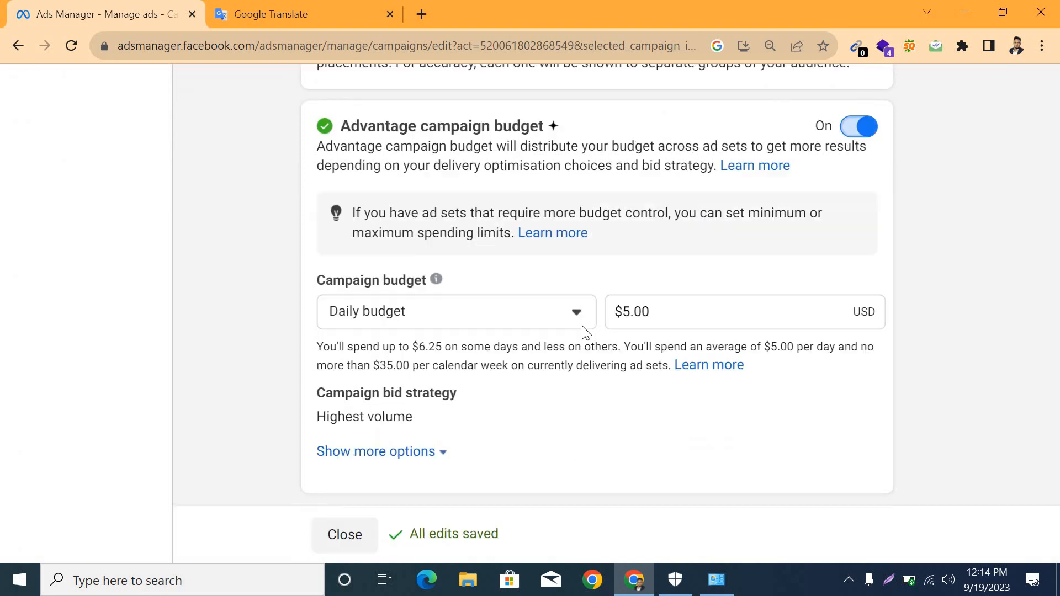
left_click(576, 312)
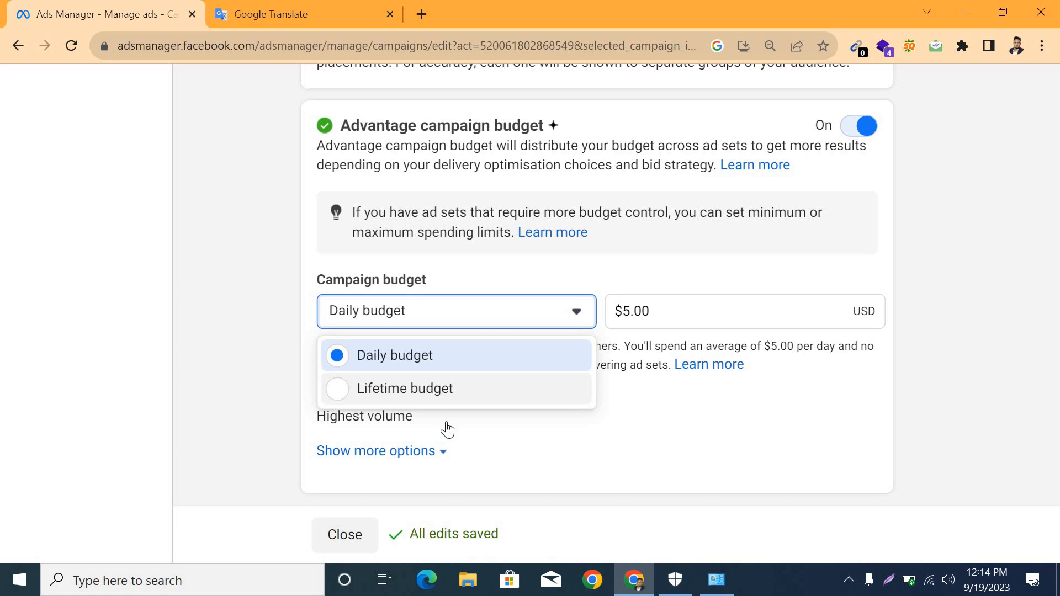
scroll(524, 451, "down", 2)
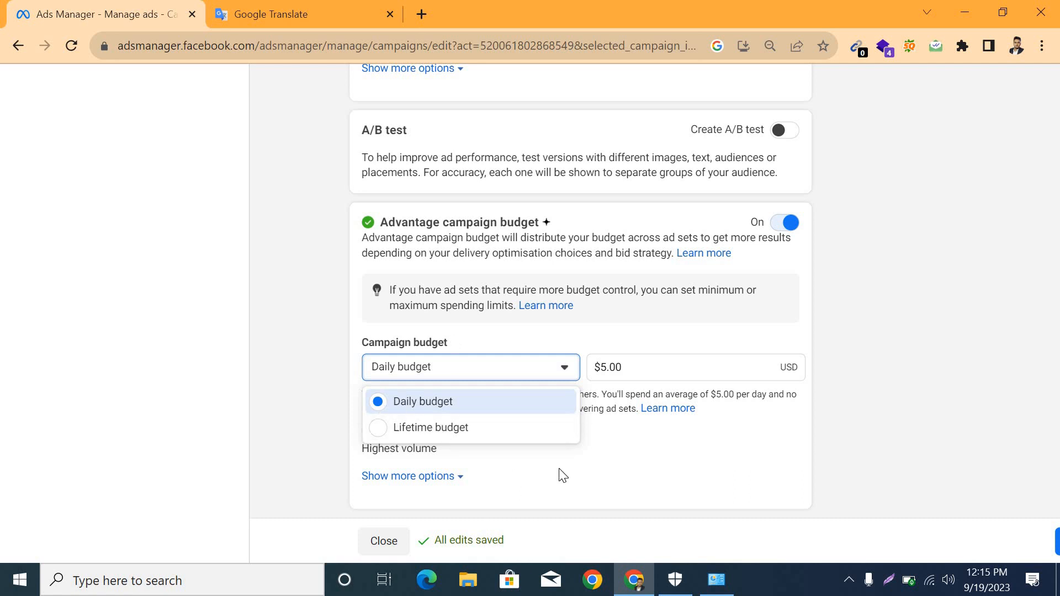
left_click(378, 430)
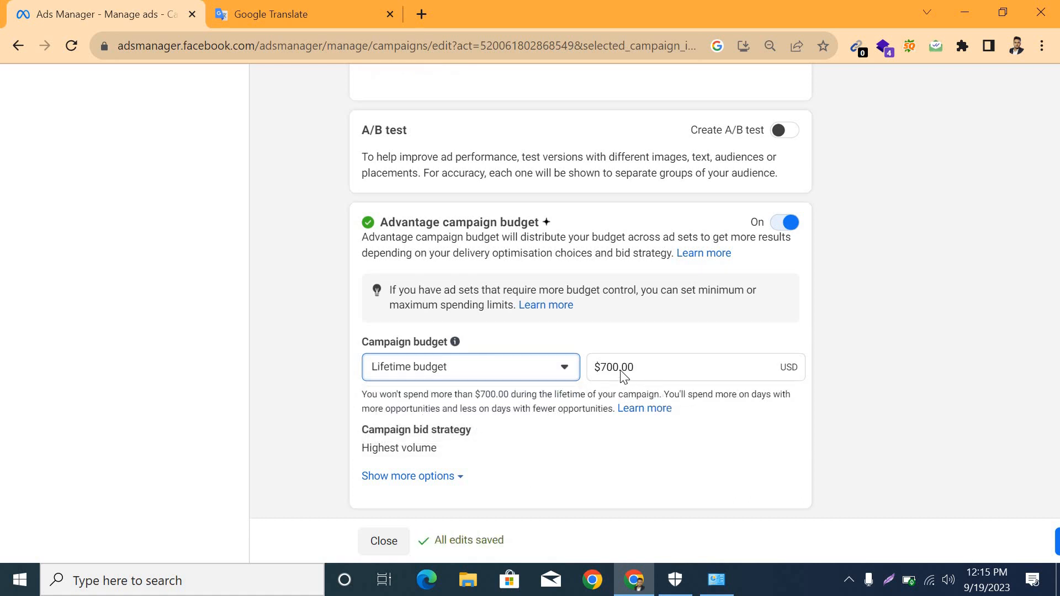
Set the campaign's lifetime budget amount to $20
left_click(649, 366)
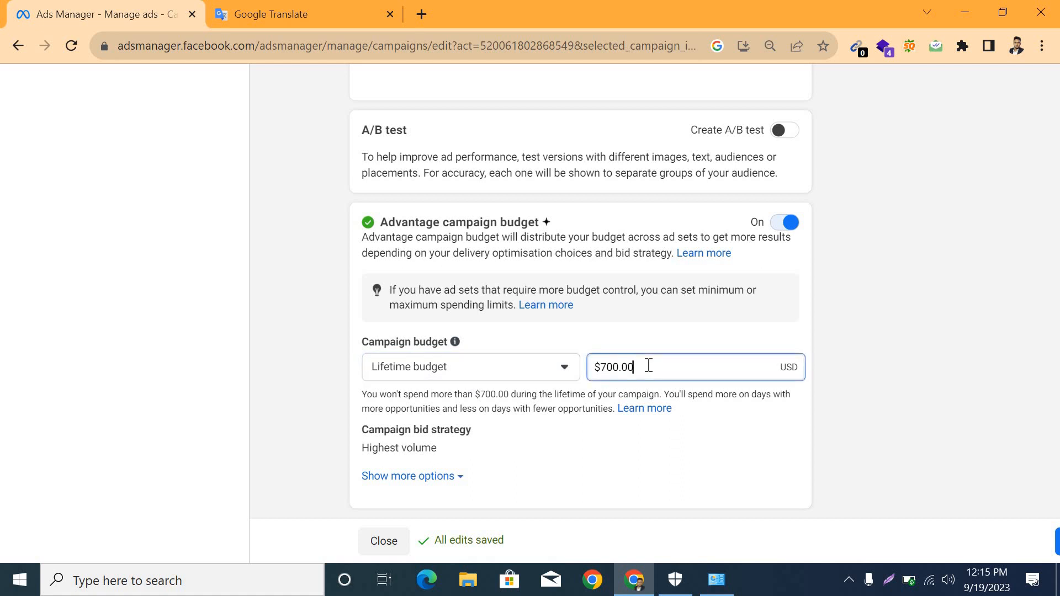
key("BackSpace")
key("BackSpace")
key("BackSpace")
key("BackSpace")
key("BackSpace")
key("BackSpace")
type("20")
Expand the additional campaign budget options and set the ad scheduling to run ads on a schedule
left_click(453, 480)
scroll(454, 488, "down", 1)
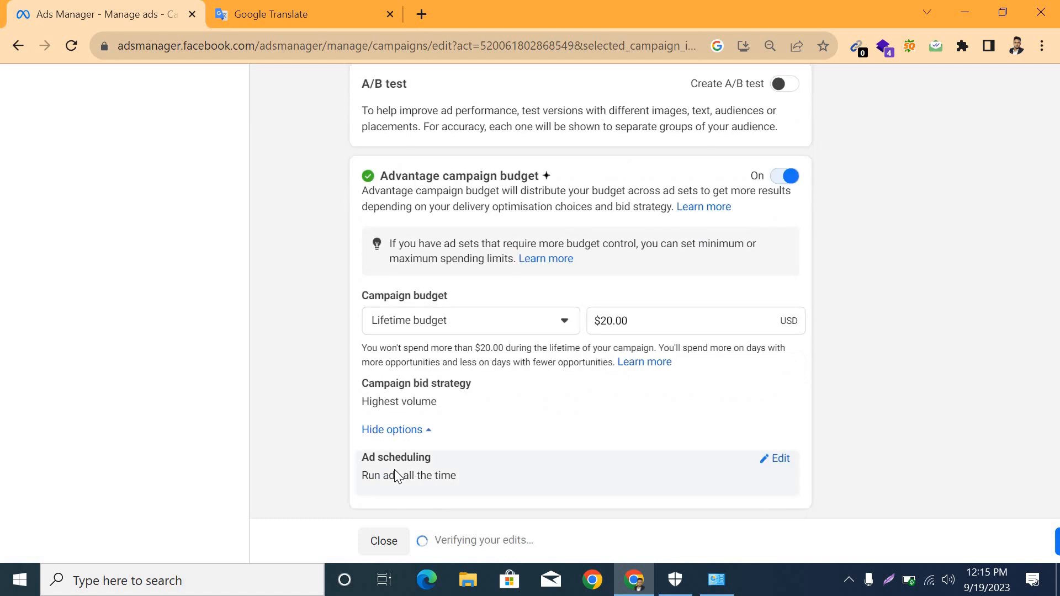
scroll(383, 466, "up", 3)
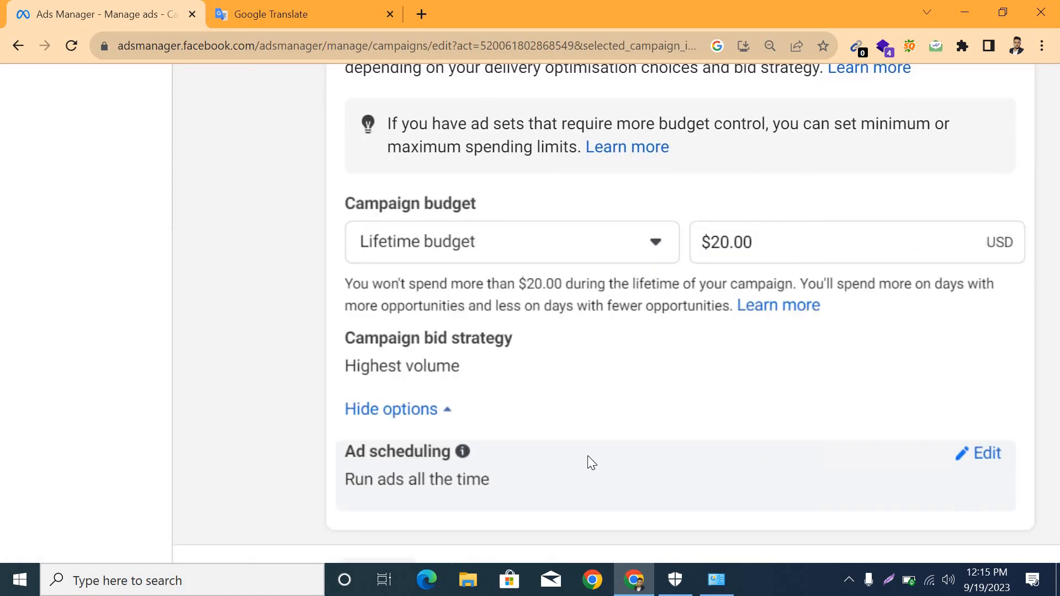
scroll(794, 475, "down", 3)
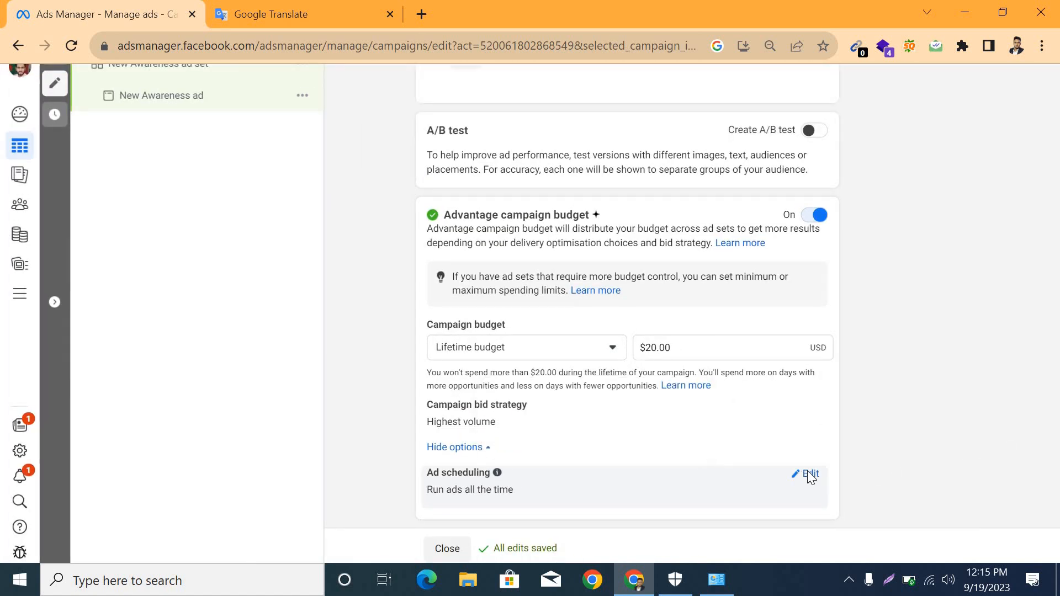
left_click(809, 474)
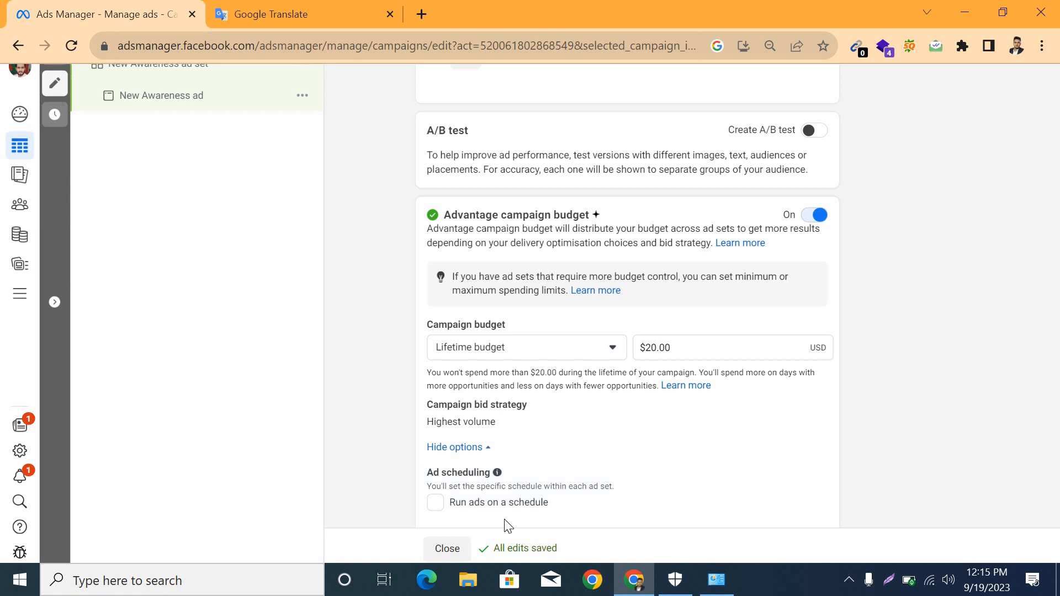
scroll(452, 509, "down", 1)
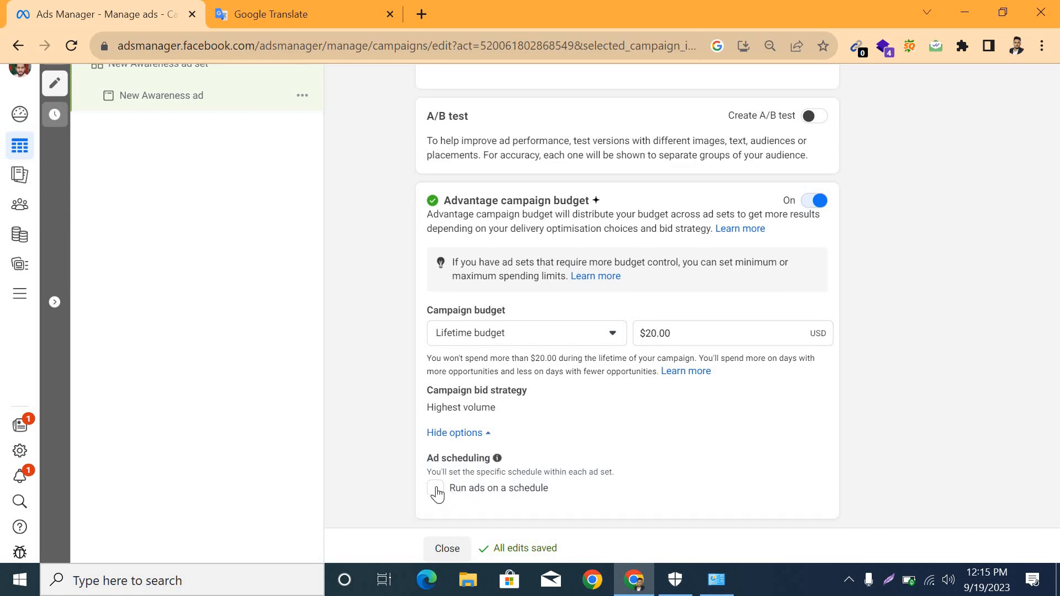
left_click(436, 490)
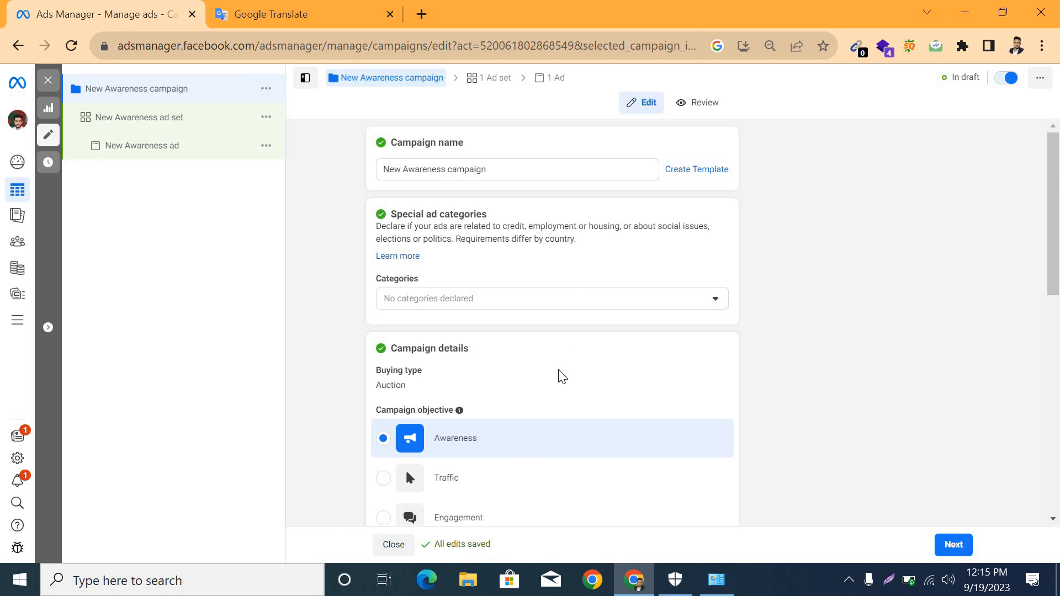
Continue to the ad set level and rename the ad set as "New Awareness ad set 33"
left_click(949, 547)
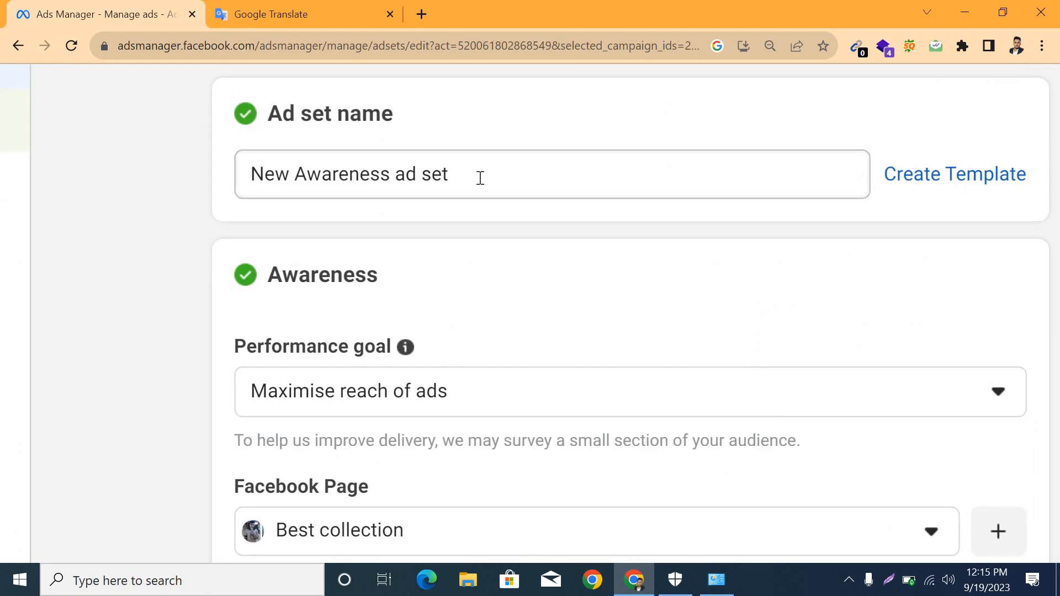
left_click(481, 178)
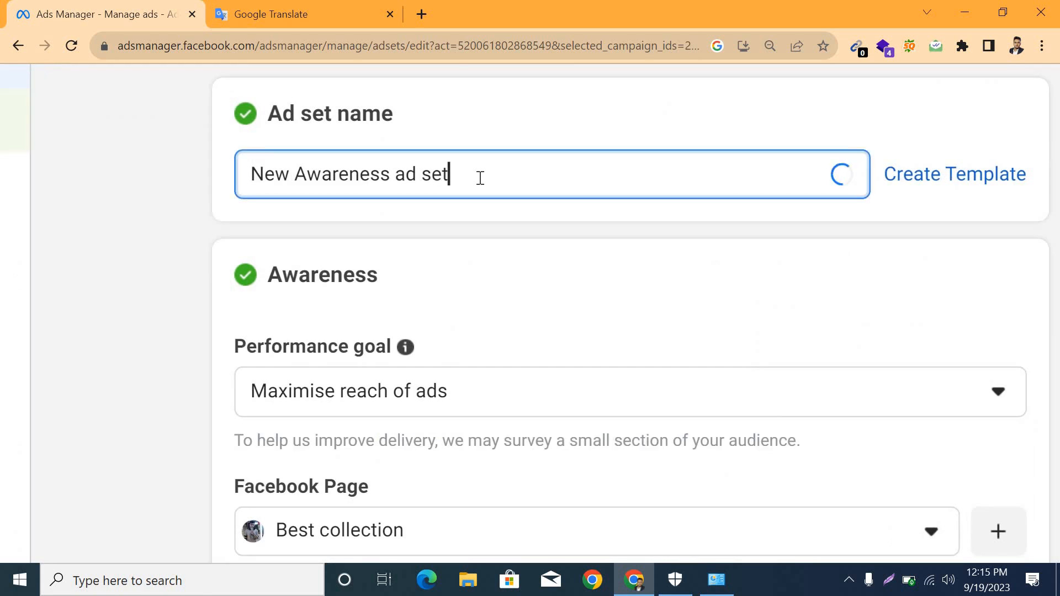
type("33")
scroll(480, 178, "down", 2)
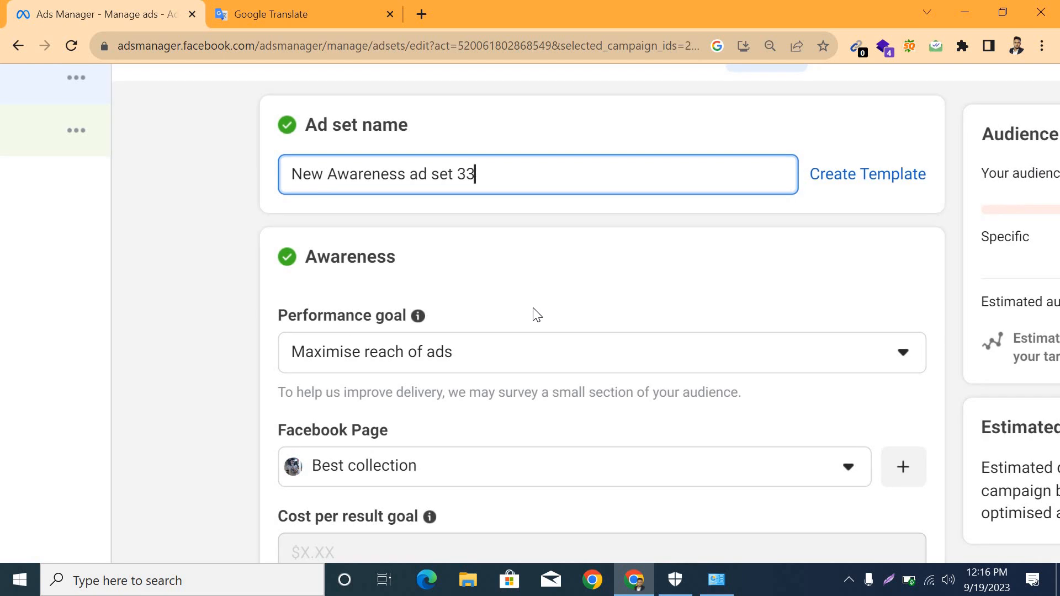
Open the ad set's performance goal choices and examine the descriptions of the awareness goals
scroll(536, 315, "down", 2)
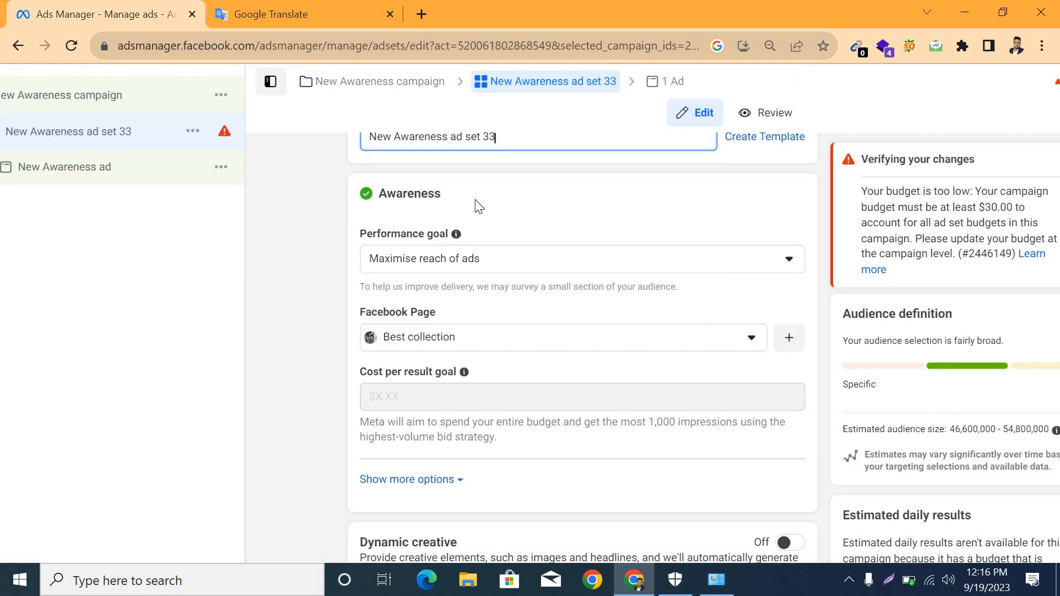
scroll(478, 206, "up", 2)
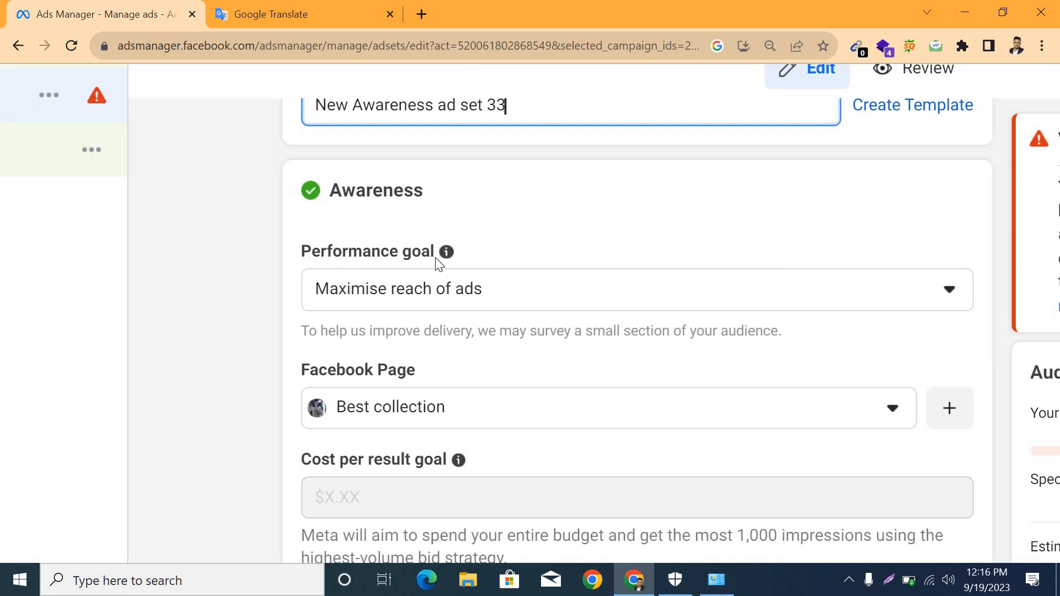
scroll(499, 261, "down", 2)
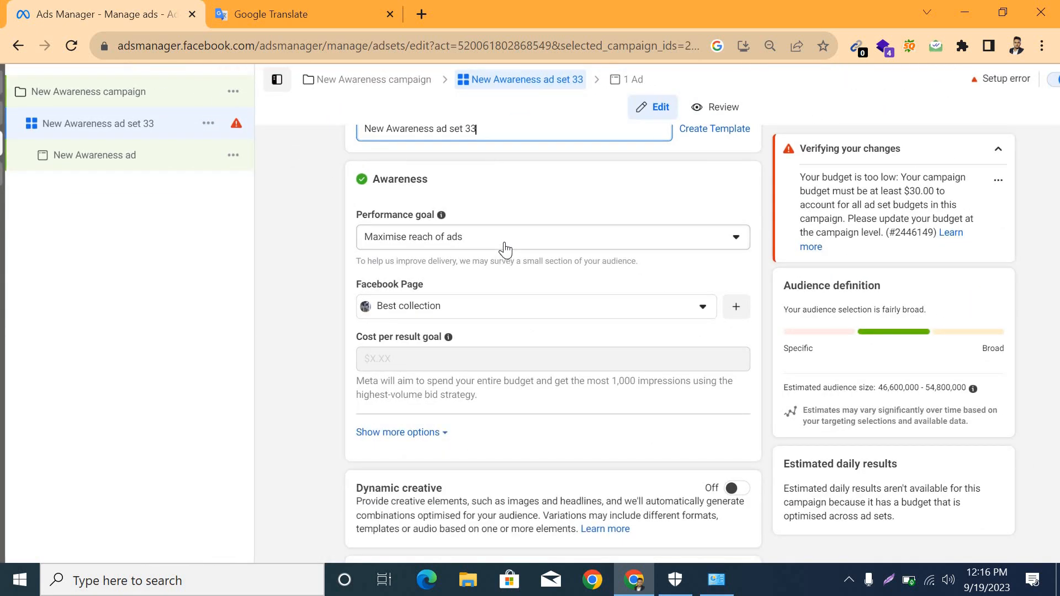
left_click(736, 248)
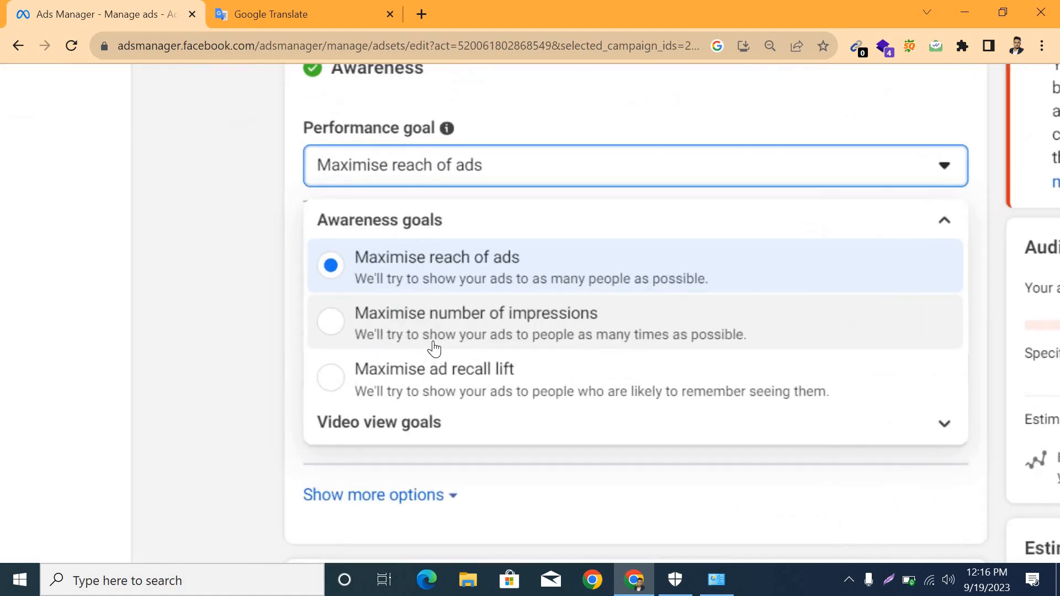
scroll(434, 343, "up", 1)
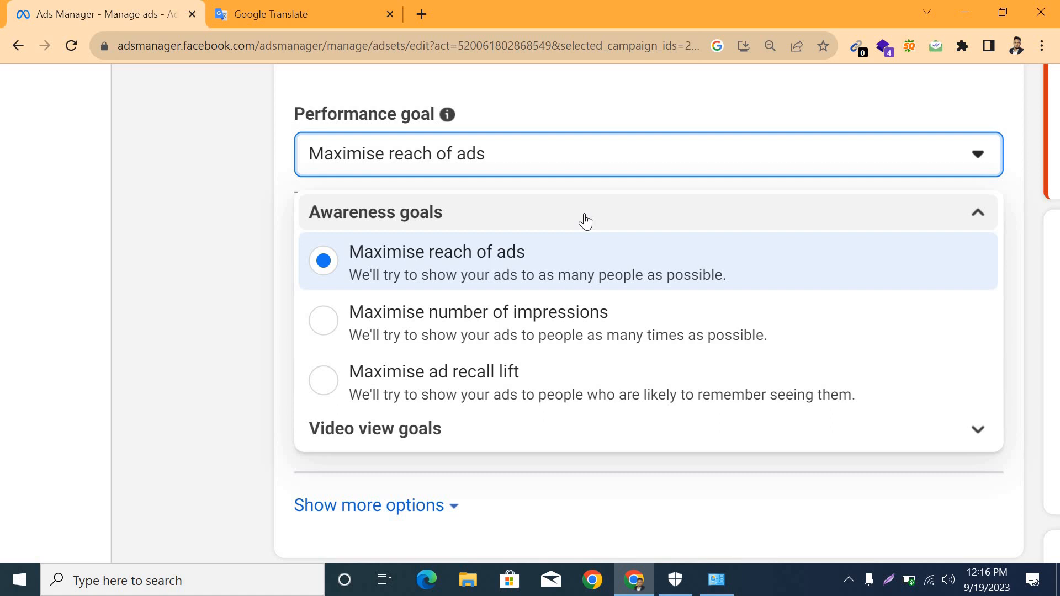
key("ctrl+minus")
key("ctrl+minus")
key("ctrl+minus")
key("ctrl+minus")
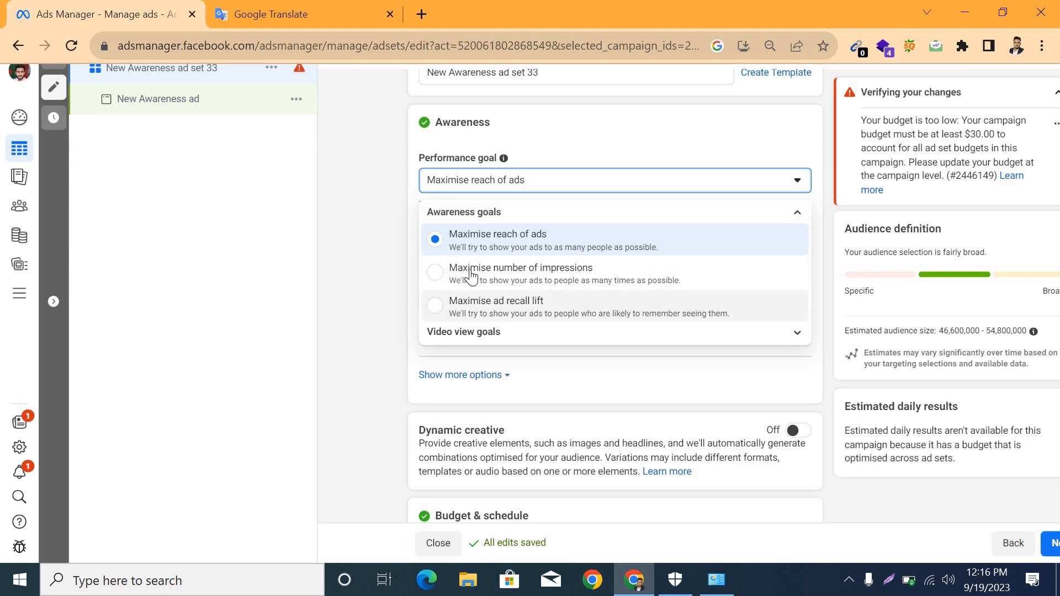
scroll(493, 269, "up", 5)
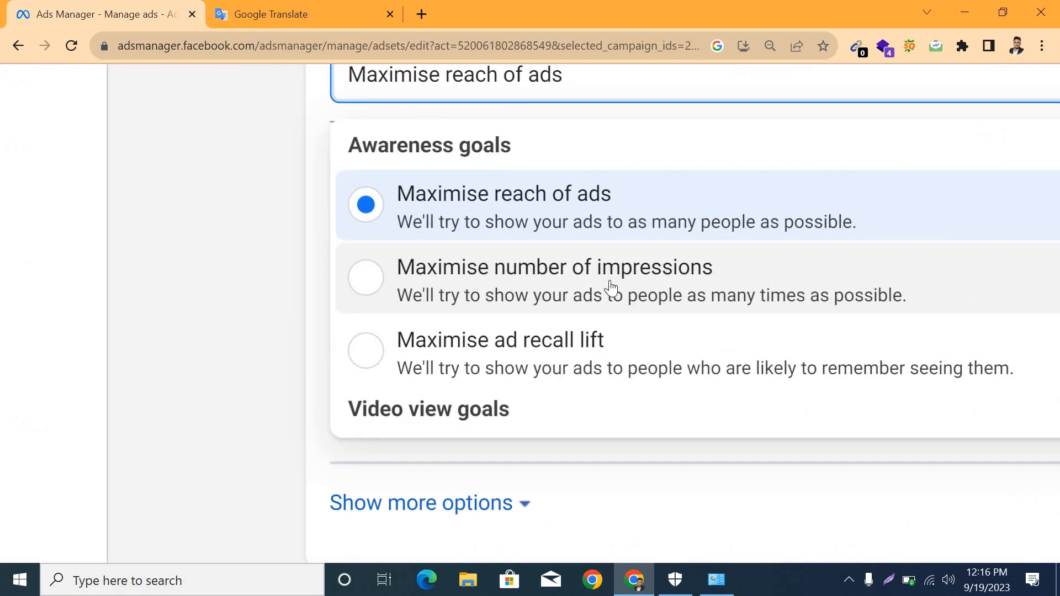
scroll(610, 287, "down", 5)
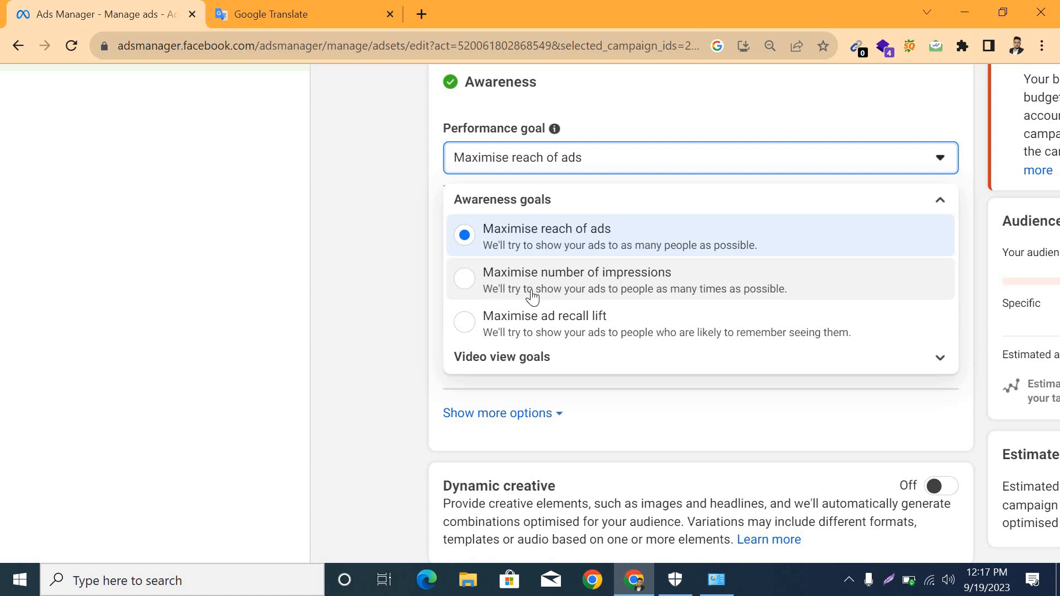
scroll(532, 298, "up", 1)
scroll(532, 297, "down", 1)
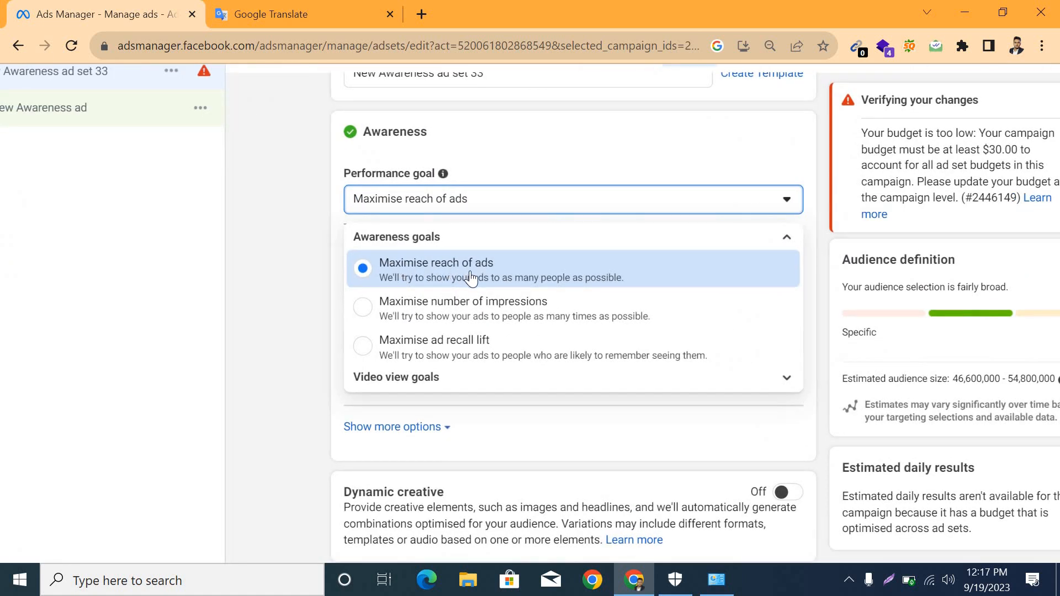
Set the end date in the ad set's budget and schedule section to 24/9/2023
scroll(453, 415, "down", 5)
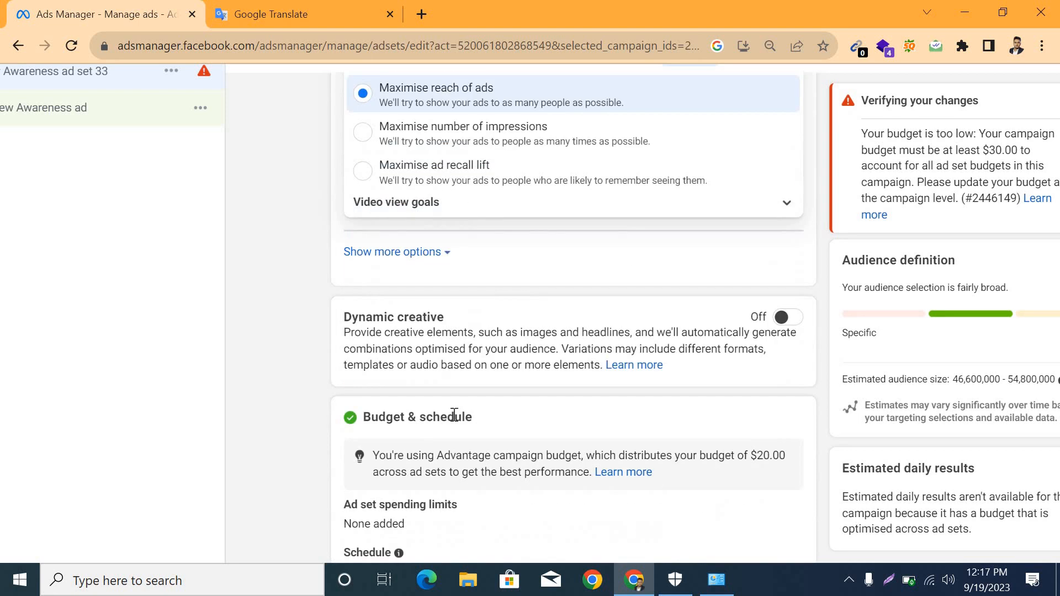
scroll(454, 415, "up", 1)
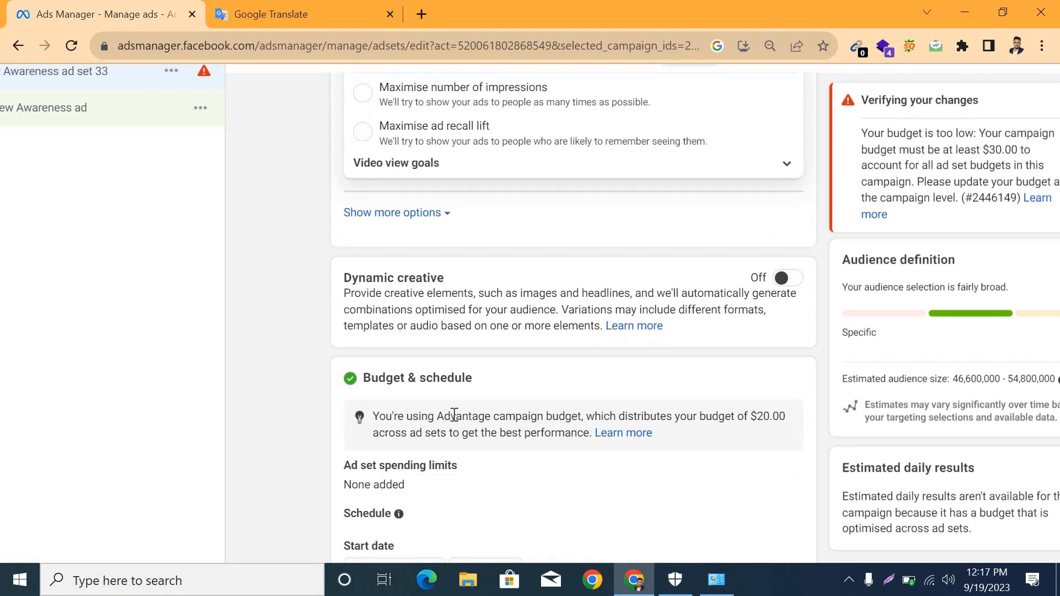
scroll(454, 419, "down", 5)
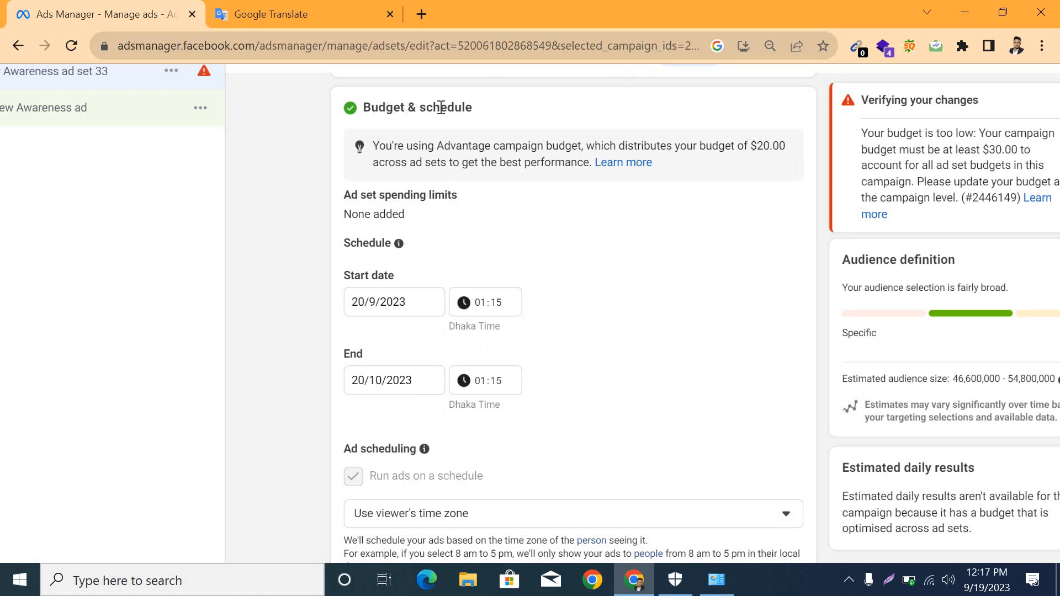
scroll(555, 342, "down", 1)
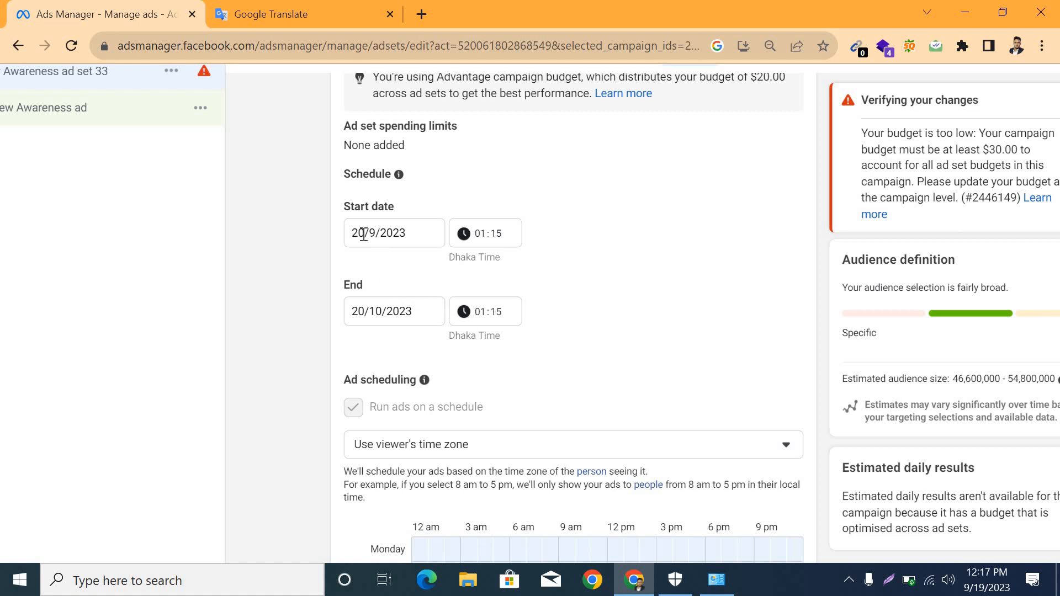
scroll(363, 234, "up", 5)
scroll(362, 234, "down", 5)
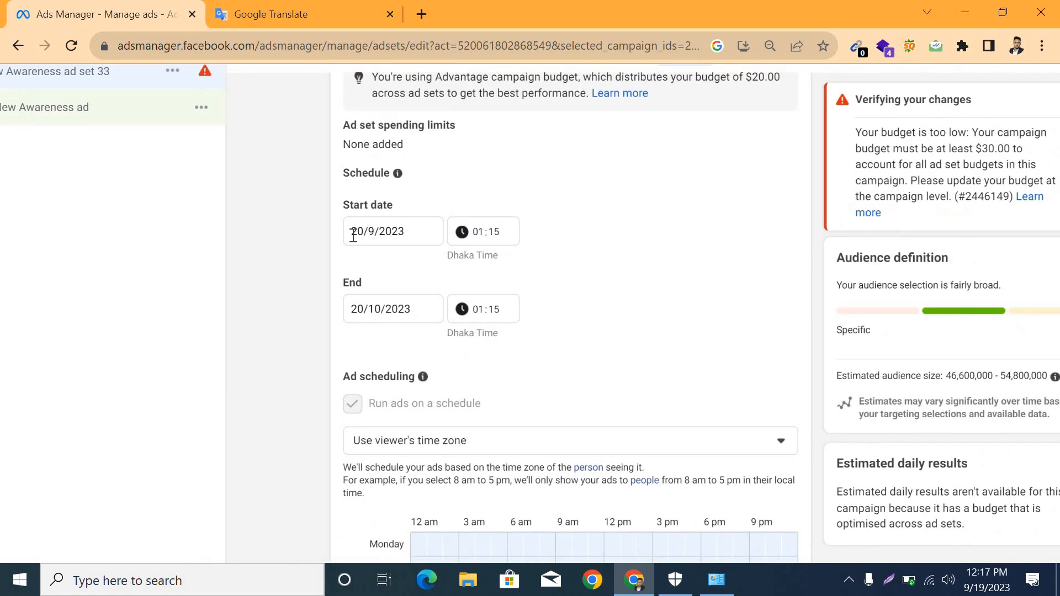
left_click(380, 308)
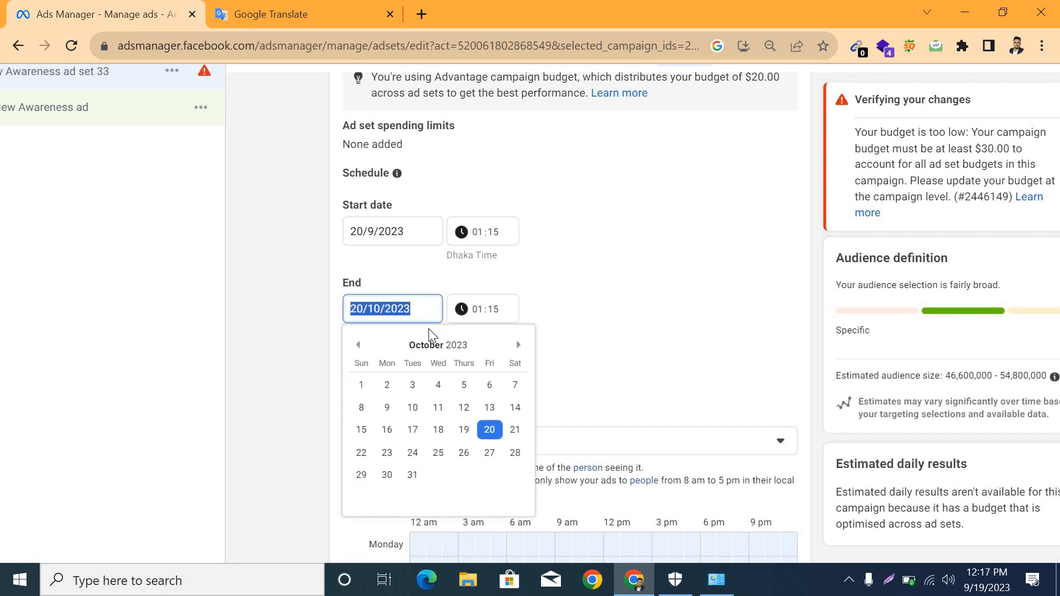
left_click(358, 345)
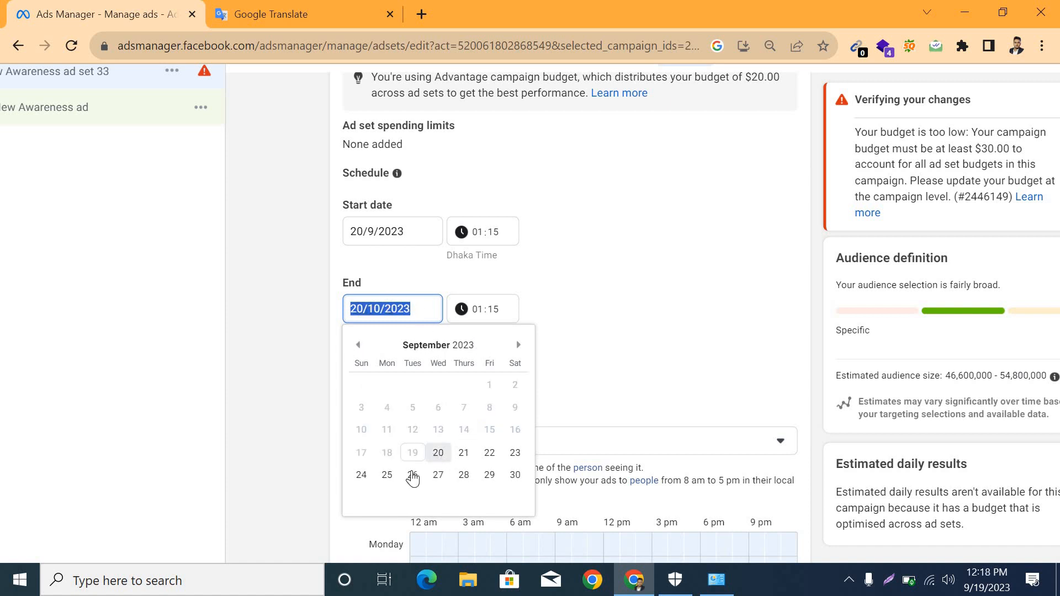
left_click(514, 453)
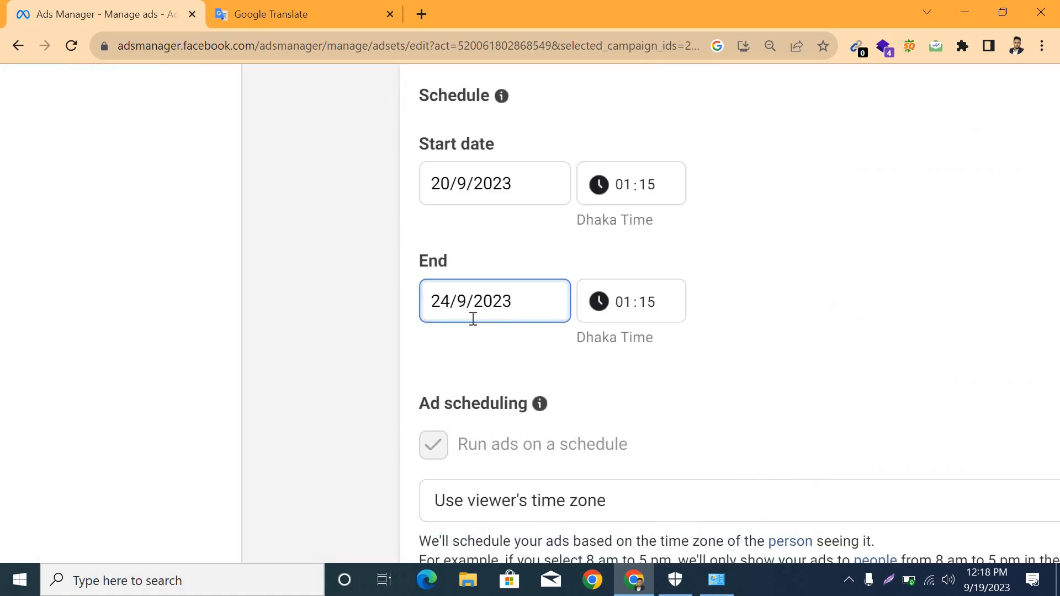
key("ctrl+0")
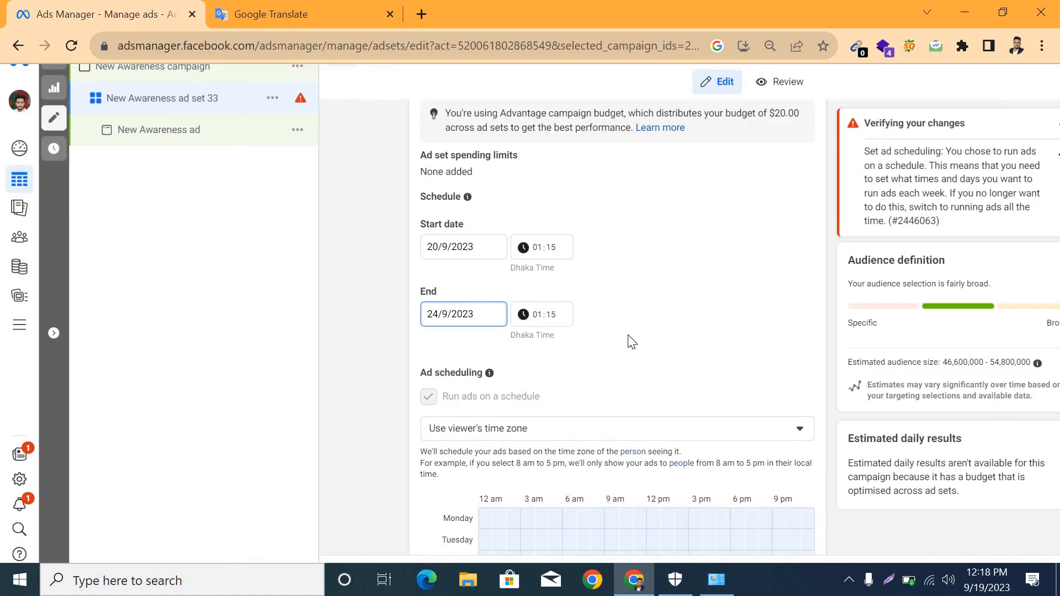
Schedule the ad set's Monday hours from 9 am to midnight, plus the hour starting at 12 am
left_click(655, 303)
scroll(655, 303, "up", 5)
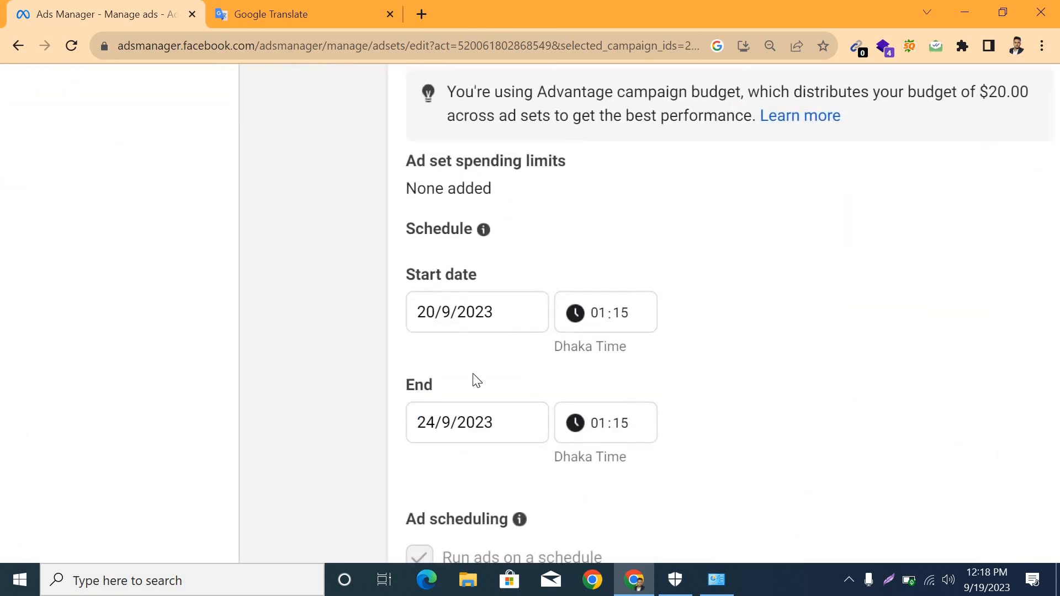
scroll(601, 326, "down", 5)
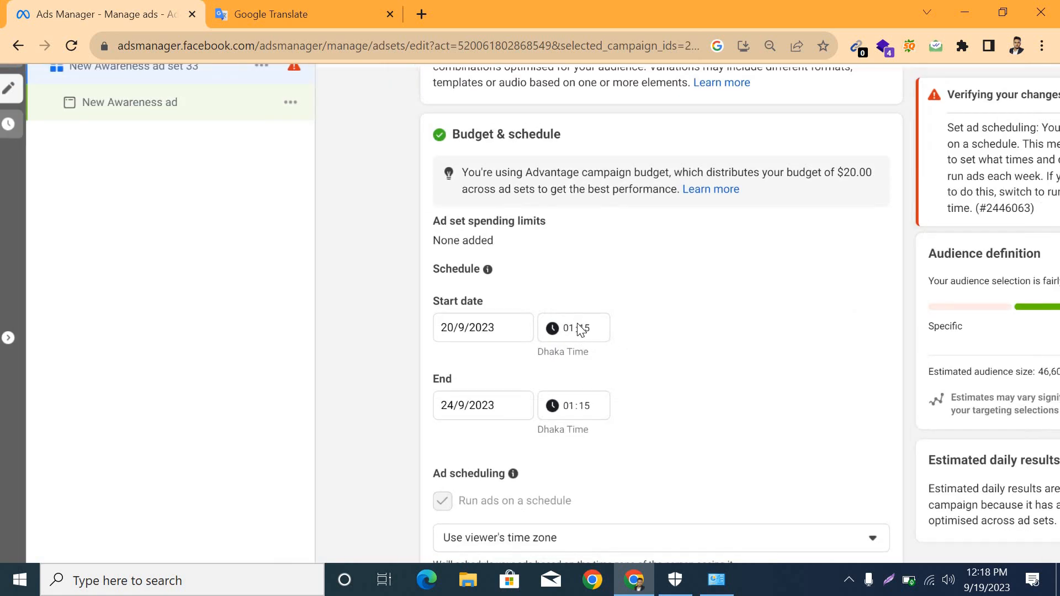
scroll(649, 473, "down", 7)
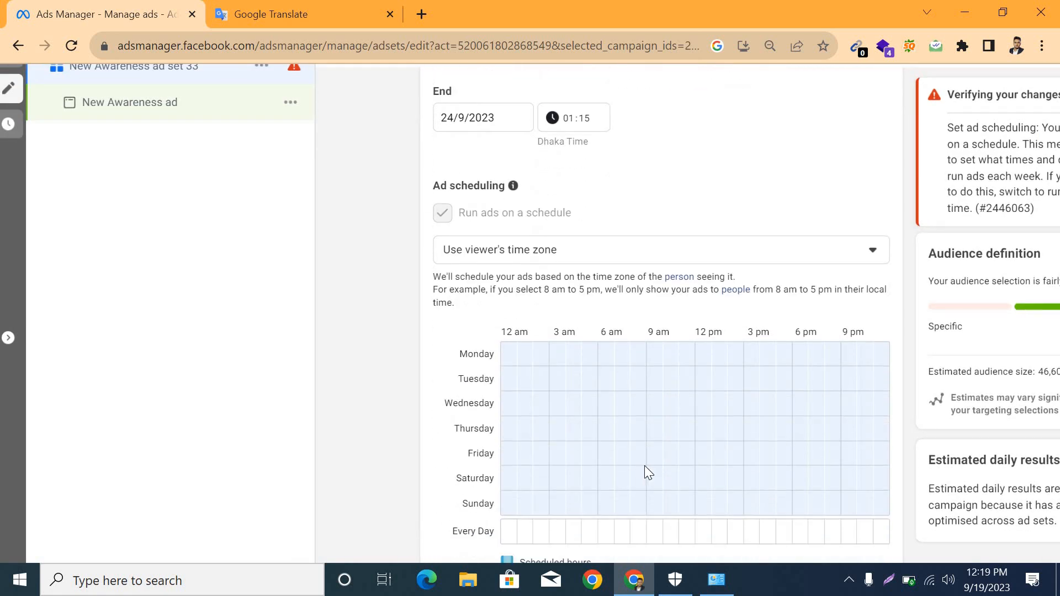
scroll(450, 273, "up", 2)
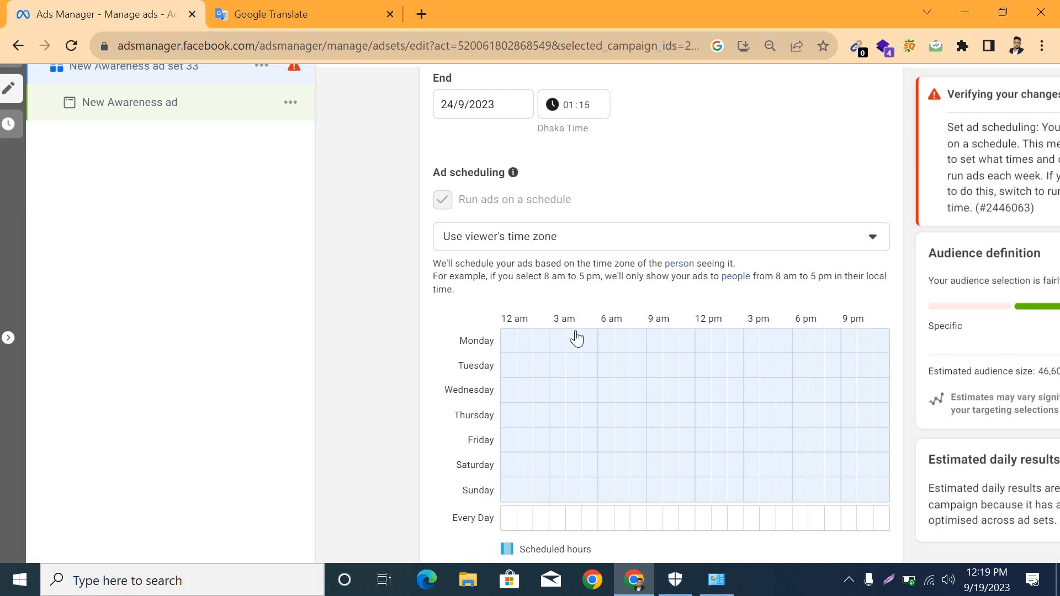
left_click(655, 340)
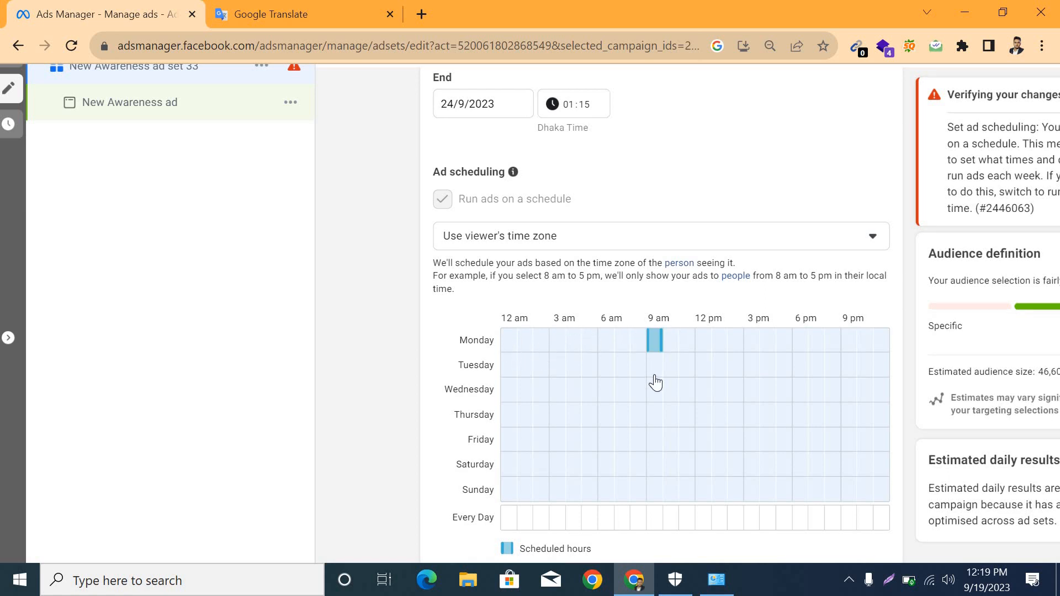
left_click(656, 346)
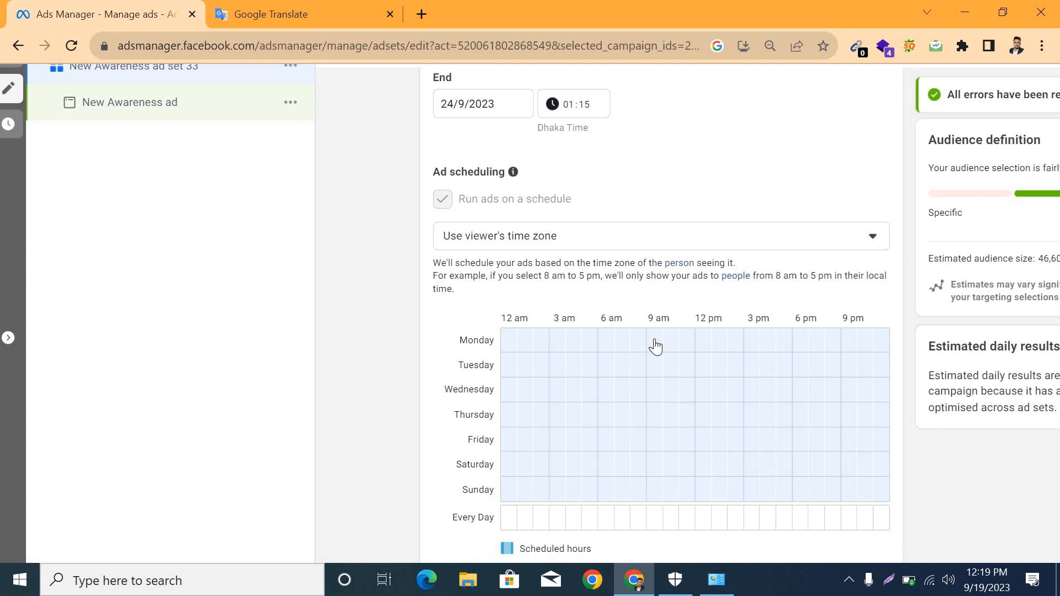
left_click(654, 346)
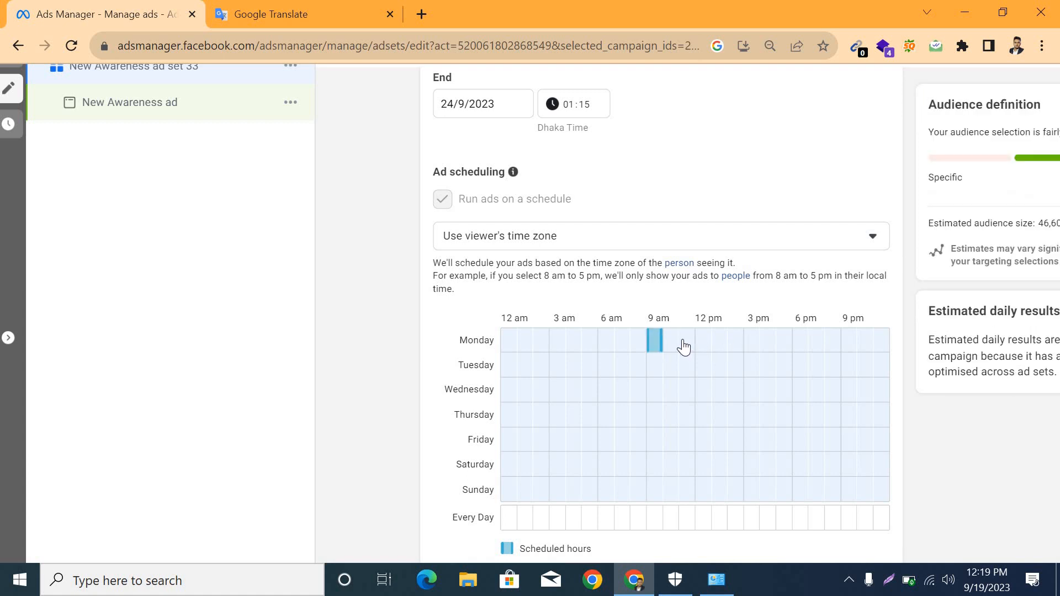
left_click_drag(683, 346, 884, 346)
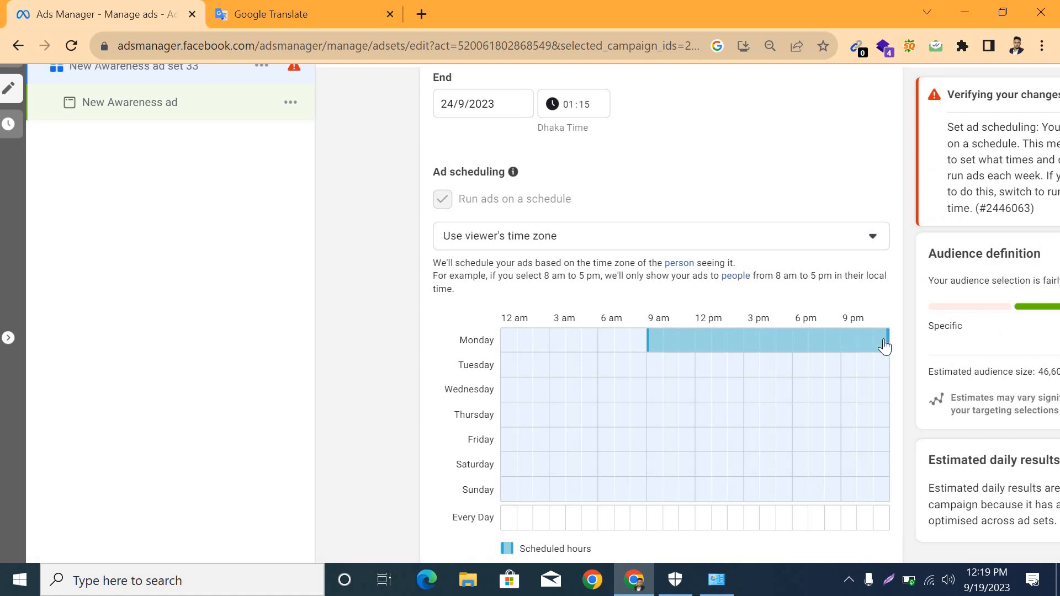
left_click(509, 346)
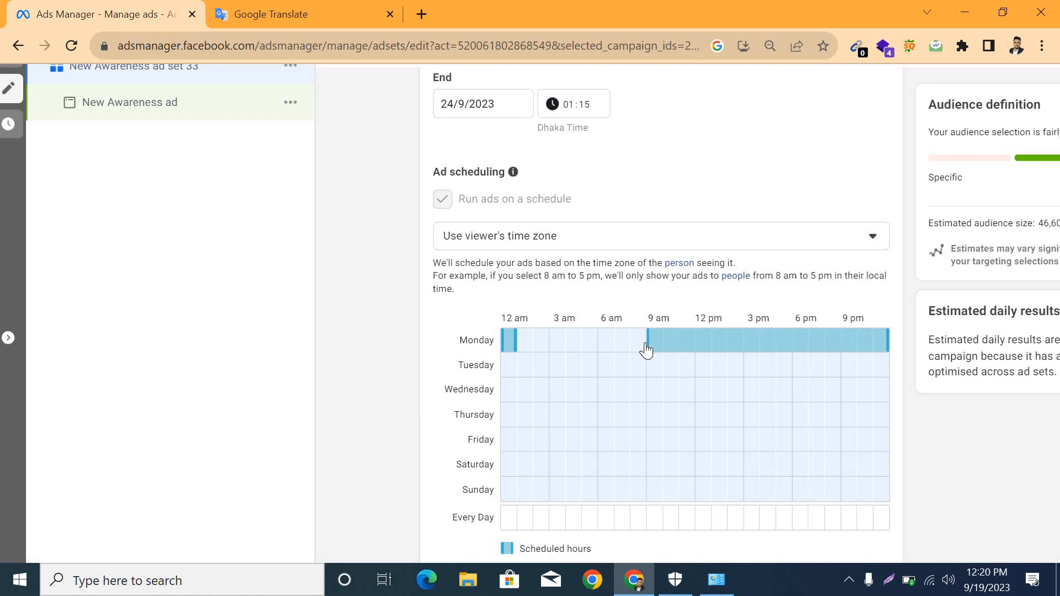
Schedule Tuesday and Wednesday from 9 am to midnight, plus the hour starting at 12 am on both days
left_click_drag(800, 379, 886, 380)
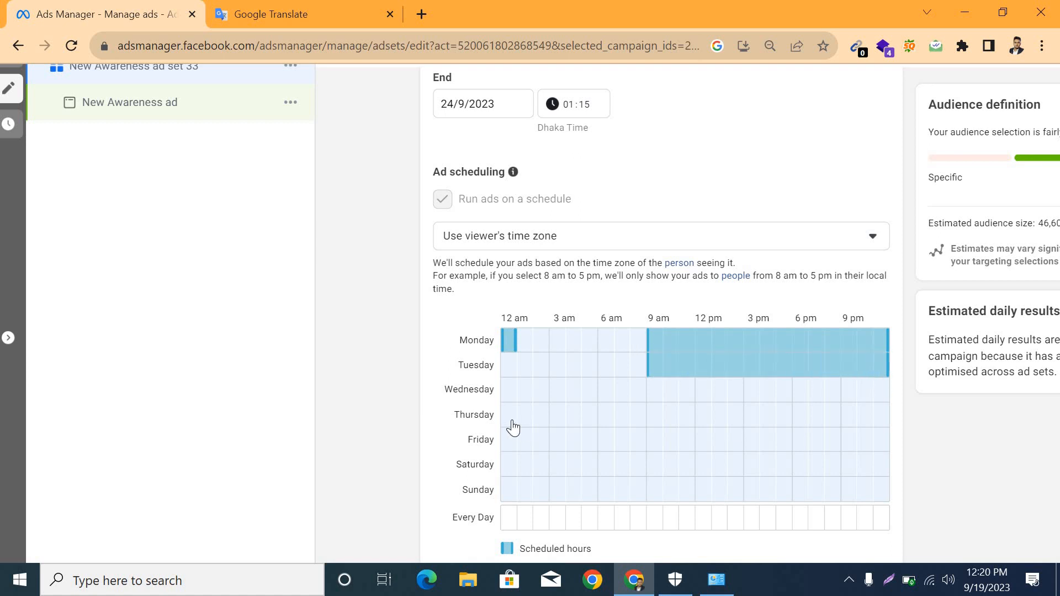
left_click(506, 367)
left_click_drag(647, 397, 741, 395)
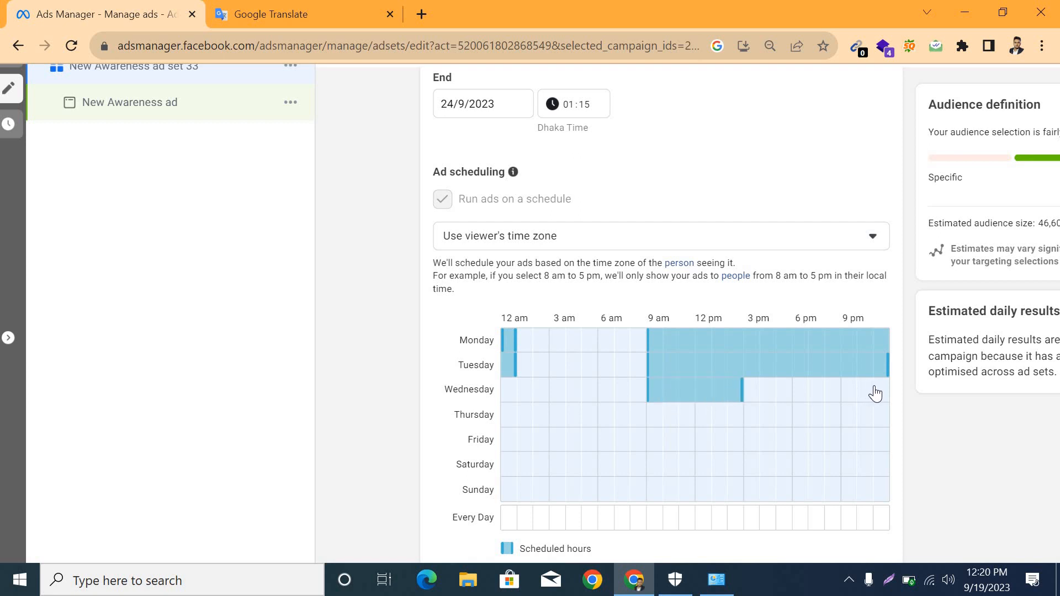
left_click_drag(875, 393, 880, 392)
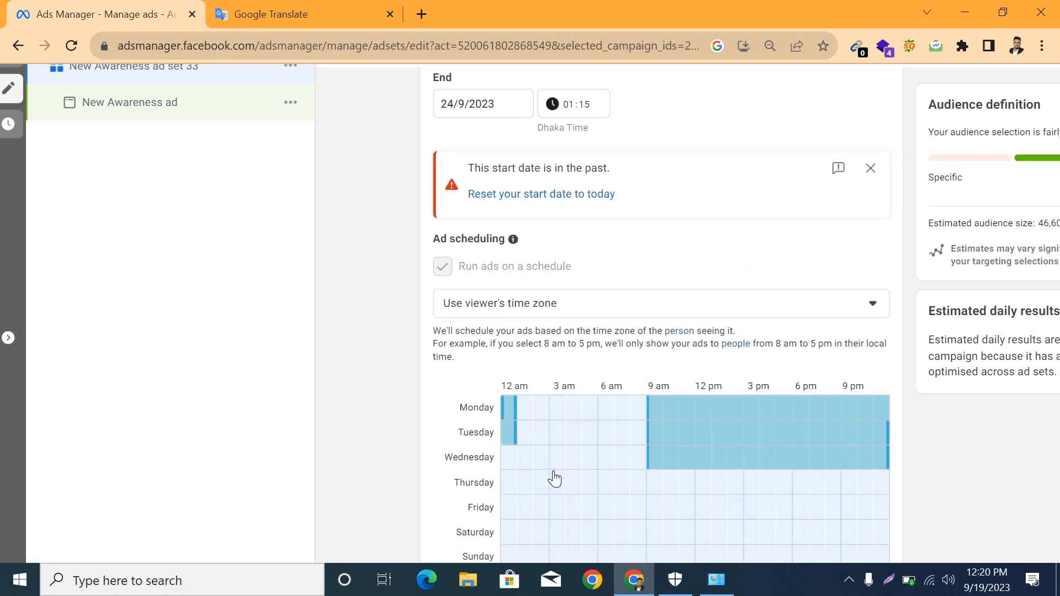
left_click(506, 460)
Examine the warning below the ad scheduling grid and compare the scheduled days with the ad set's start and end dates
scroll(591, 392, "down", 1)
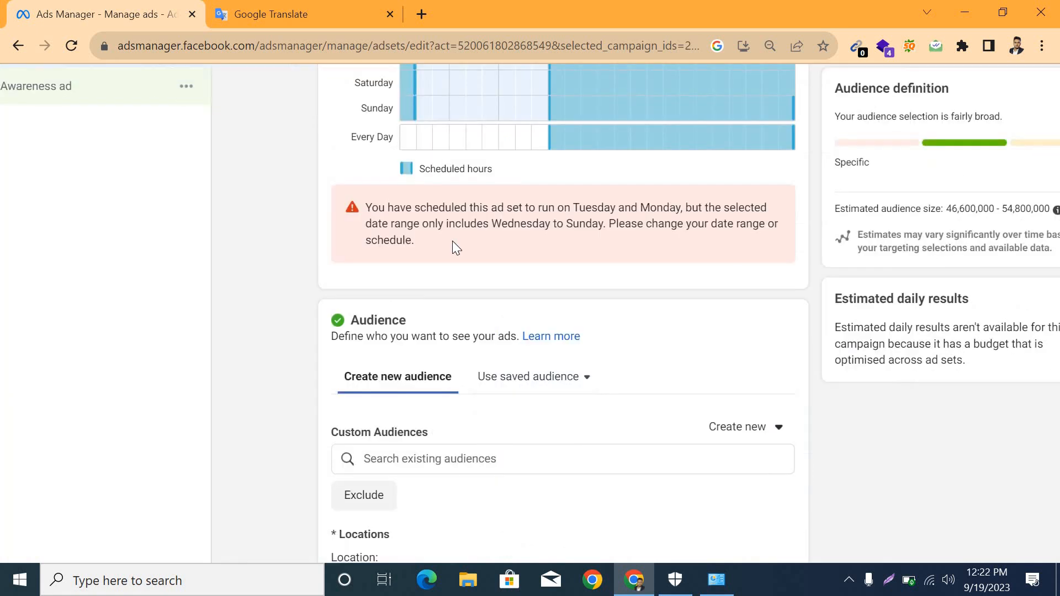
scroll(375, 277, "up", 1)
left_click_drag(403, 301, 414, 305)
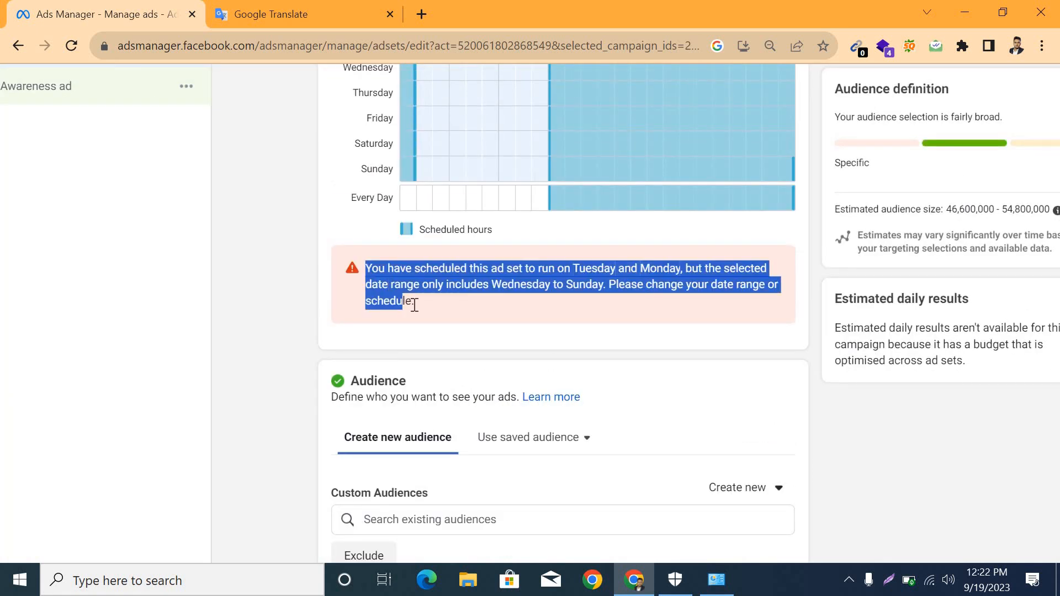
left_click(441, 312)
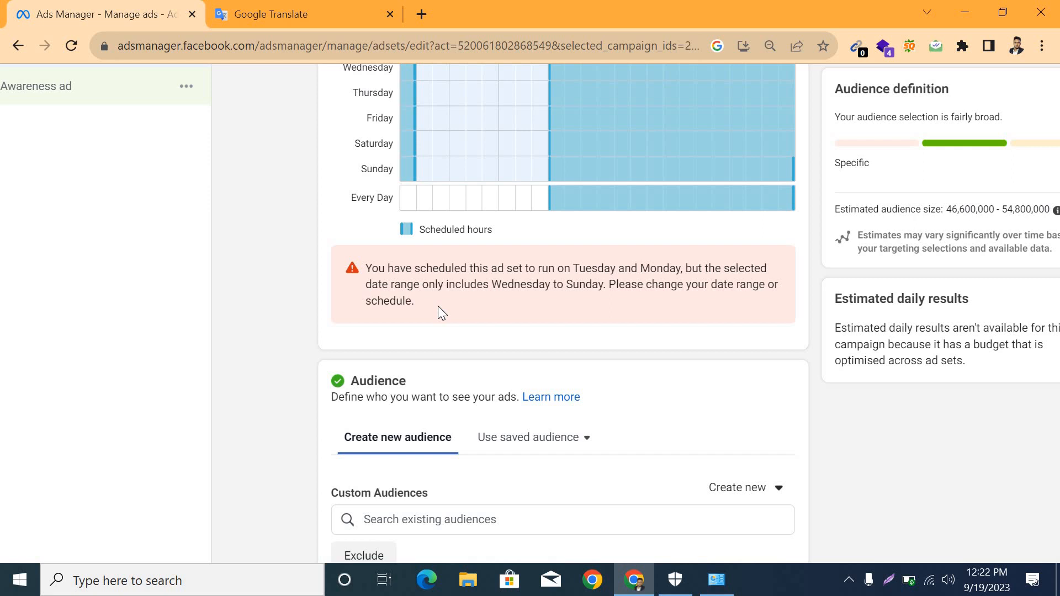
scroll(442, 312, "up", 5)
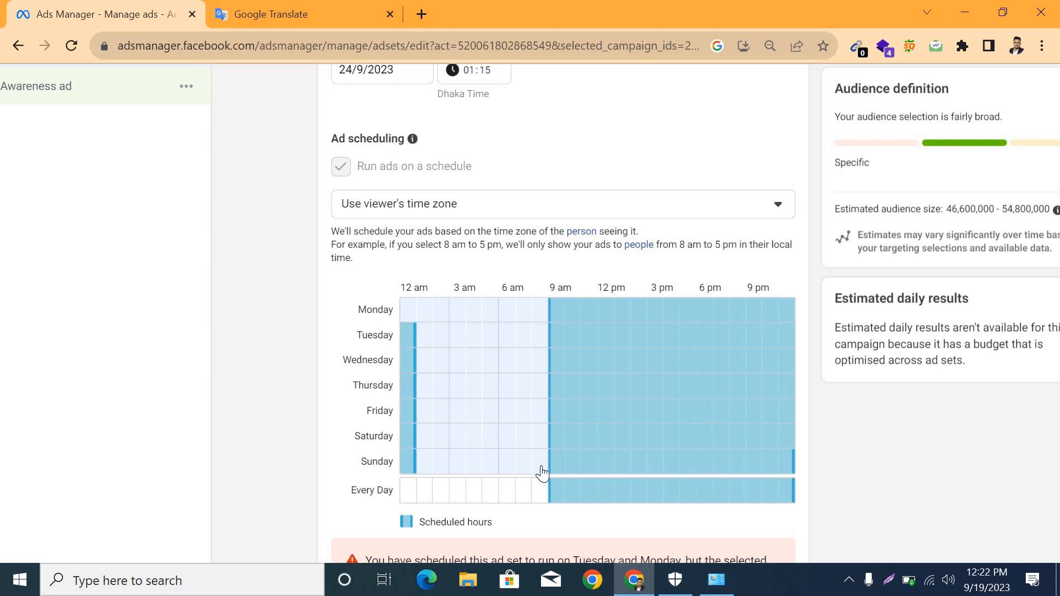
scroll(514, 453, "up", 1)
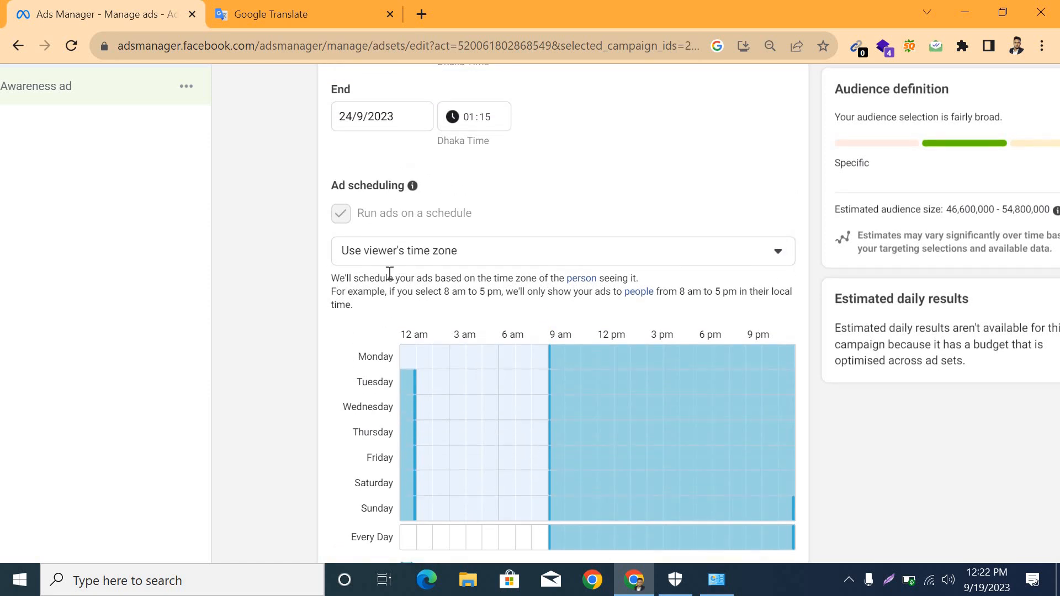
scroll(390, 273, "down", 2)
scroll(368, 406, "up", 5)
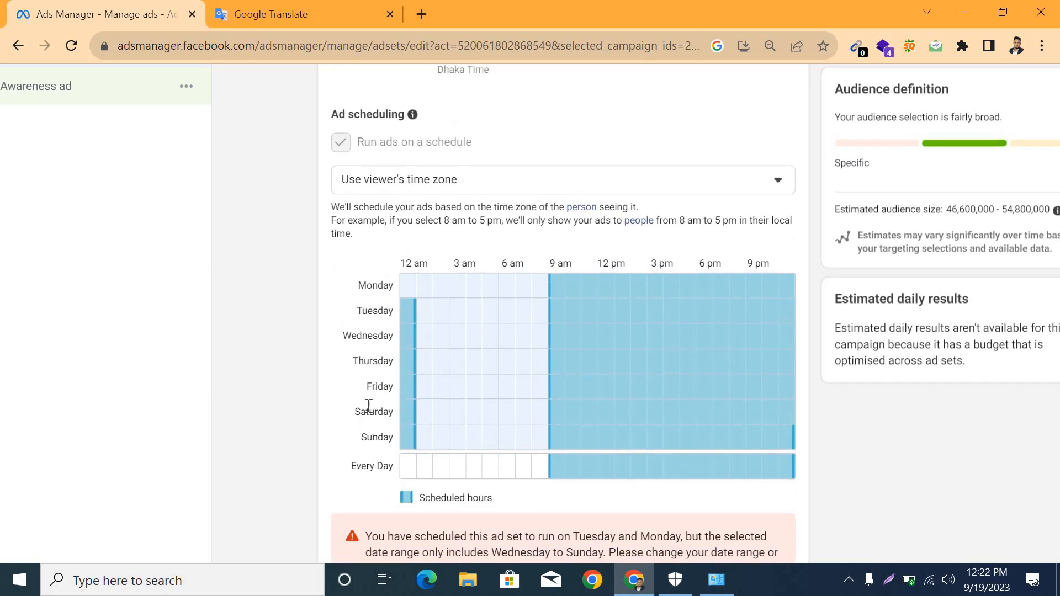
scroll(355, 194, "up", 3)
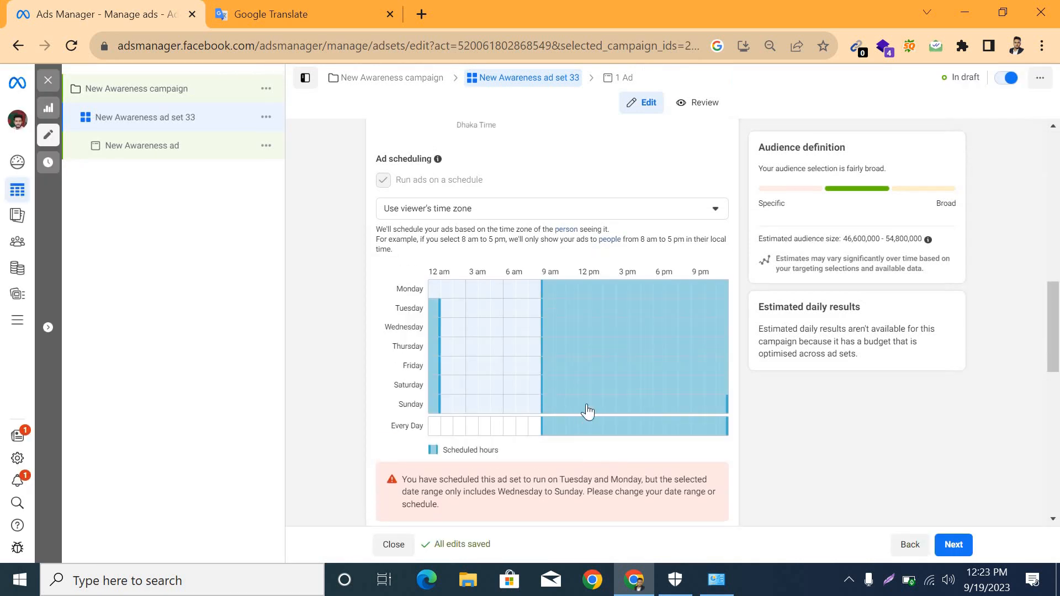
scroll(587, 411, "down", 2)
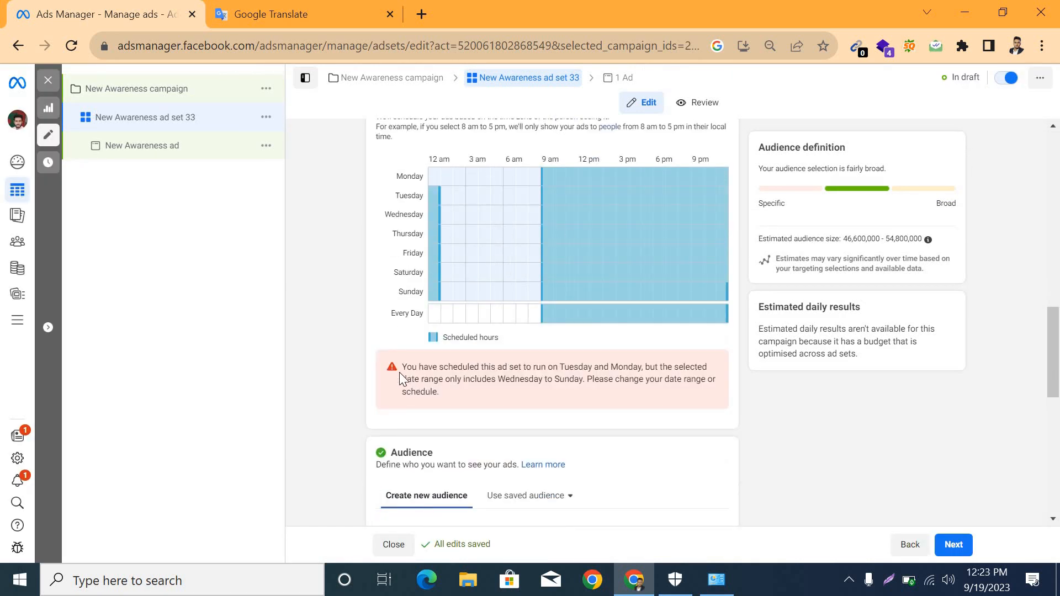
scroll(547, 342, "up", 3)
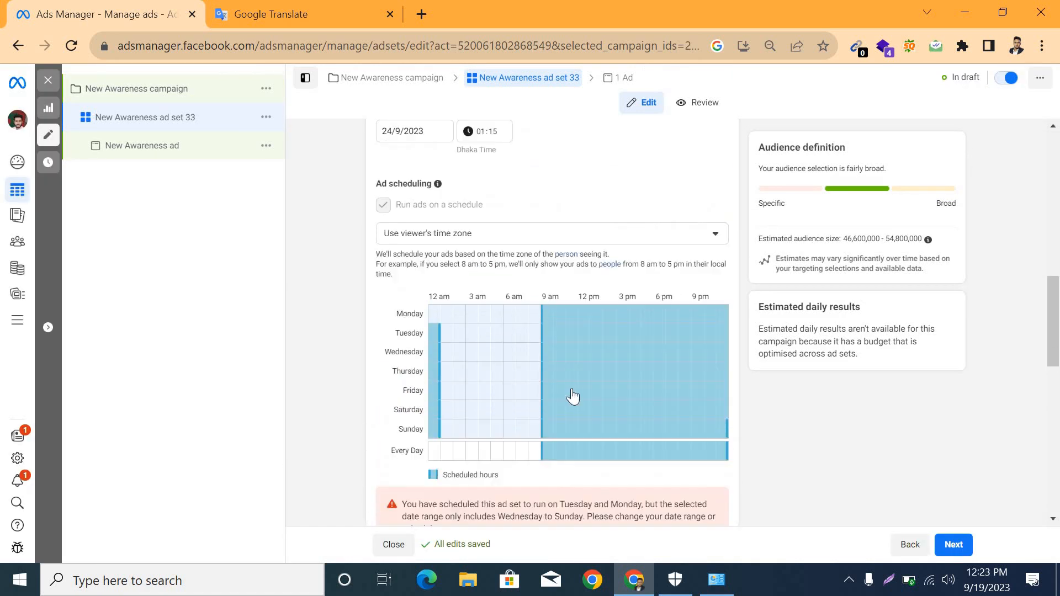
scroll(567, 413, "down", 2)
scroll(374, 215, "up", 4)
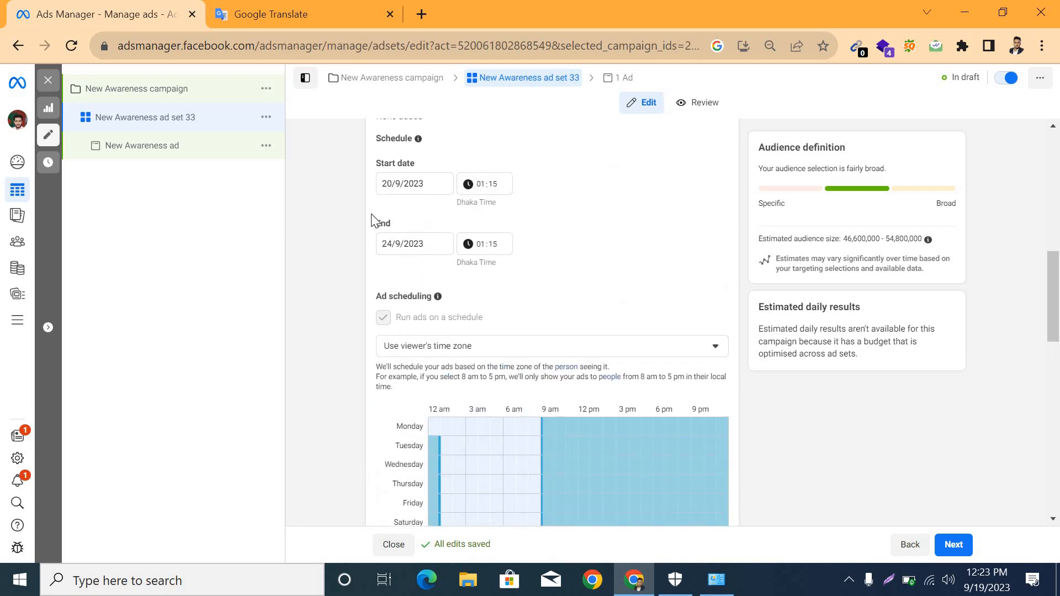
scroll(604, 371, "down", 4)
scroll(605, 367, "up", 2)
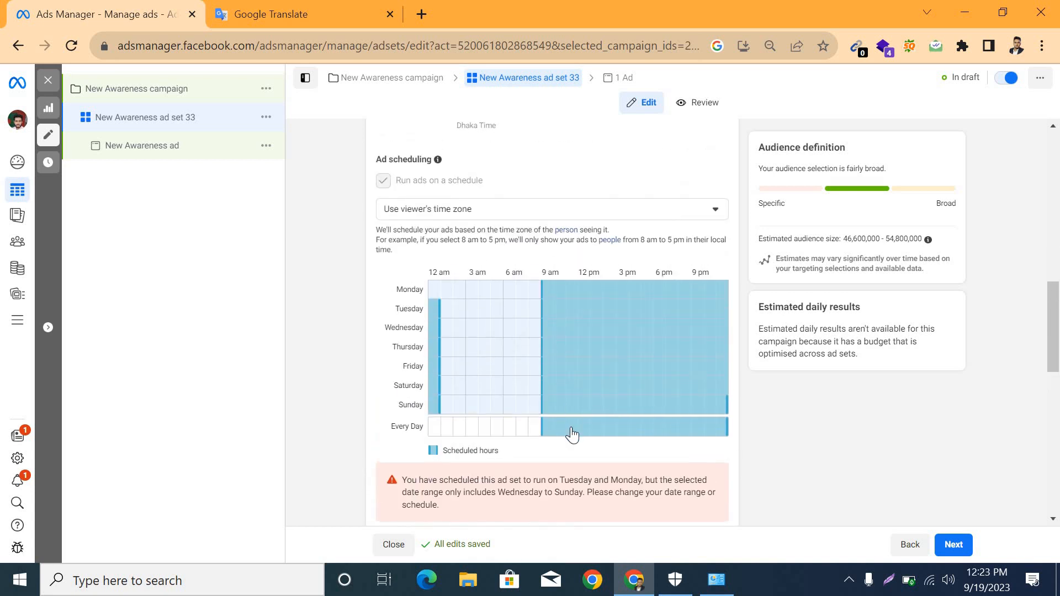
scroll(598, 453, "down", 6)
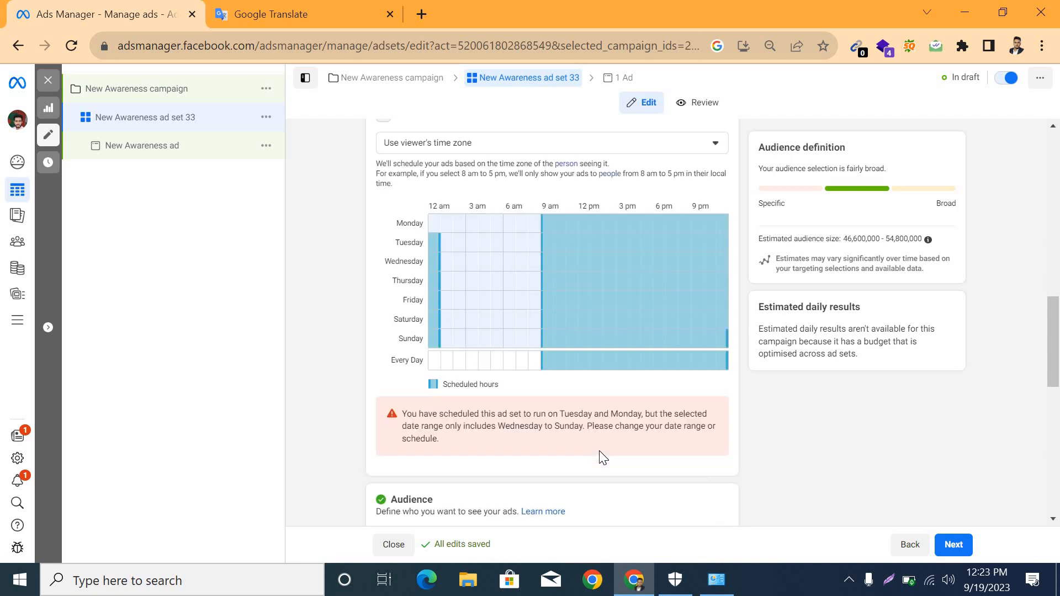
Review the ad set's Audience section and open its location targeting for editing
scroll(464, 261, "down", 1)
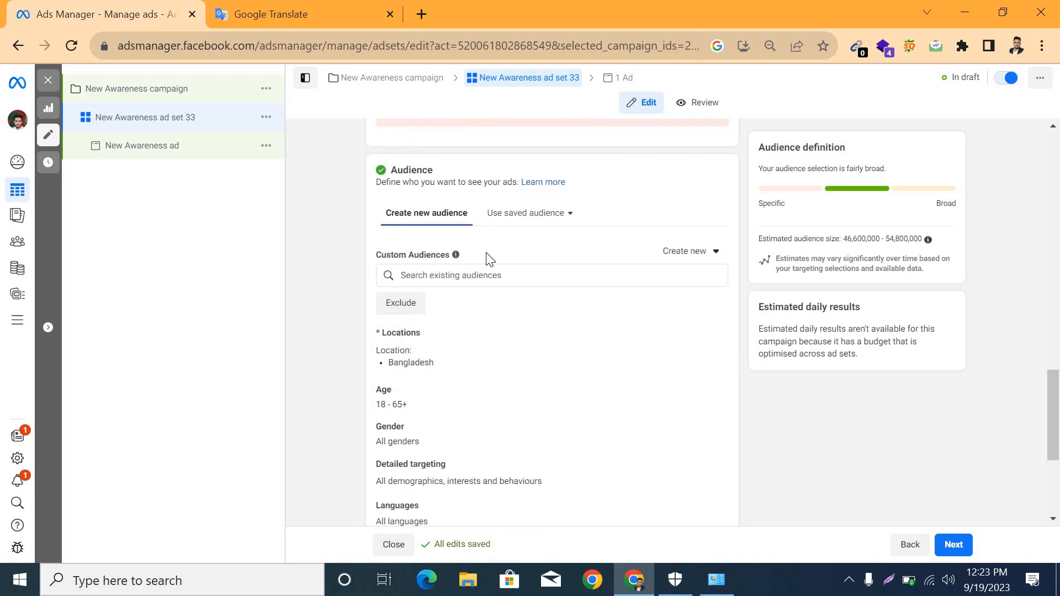
scroll(488, 254, "up", 3)
scroll(501, 246, "up", 1)
scroll(374, 238, "up", 1)
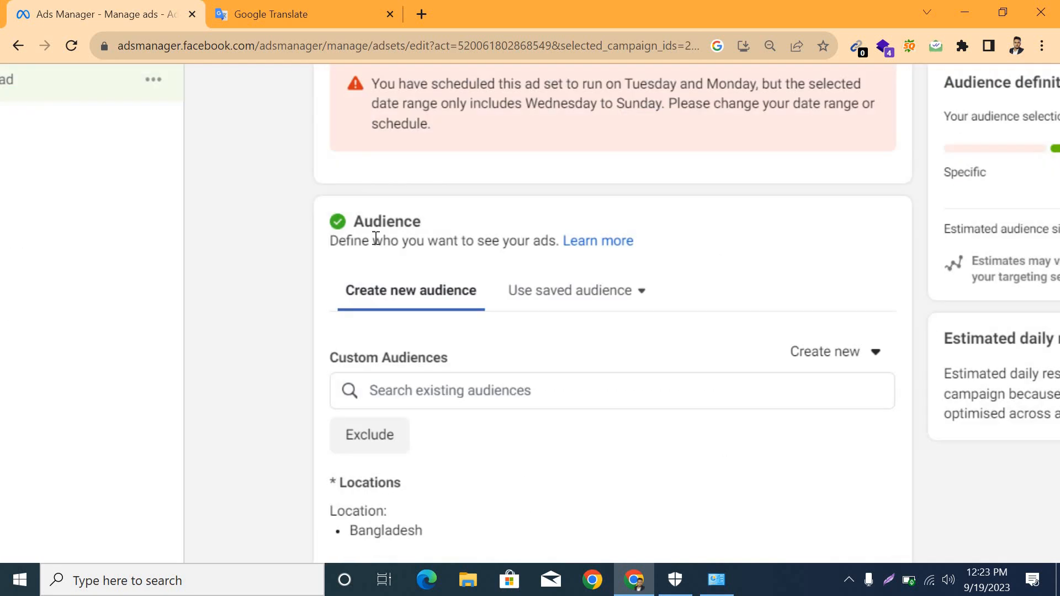
scroll(504, 324, "down", 1)
scroll(504, 324, "down", 2)
scroll(502, 411, "down", 2)
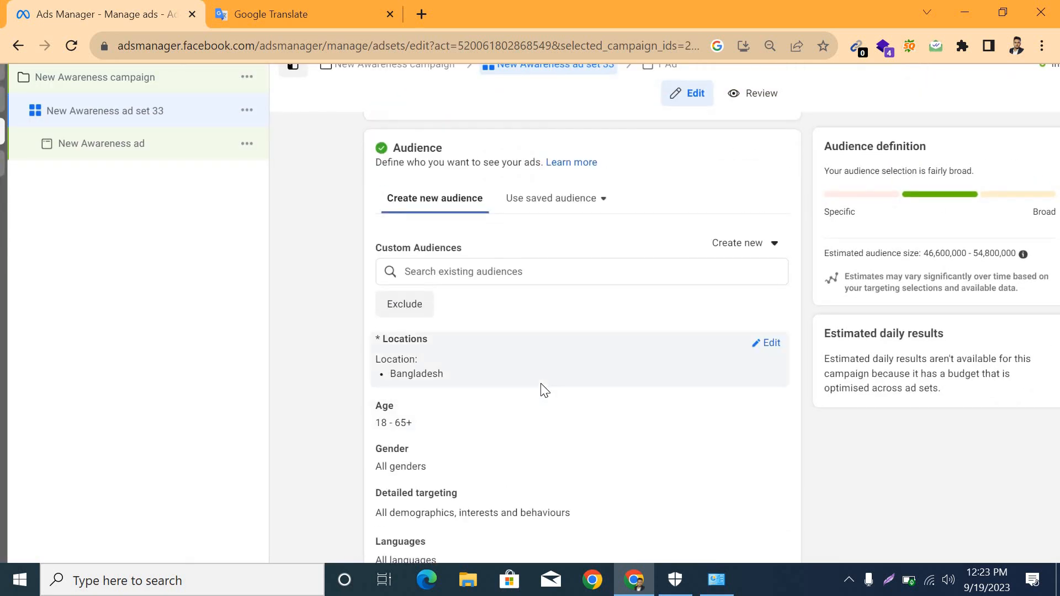
left_click(770, 343)
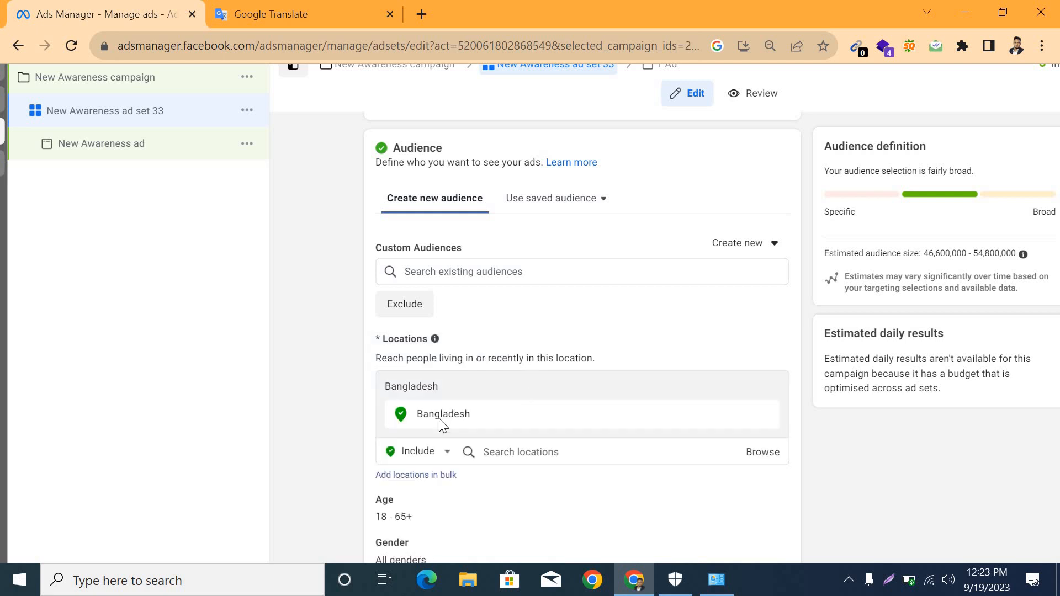
Open the audience's age range and gender options for editing
scroll(525, 280, "down", 1)
scroll(525, 279, "down", 2)
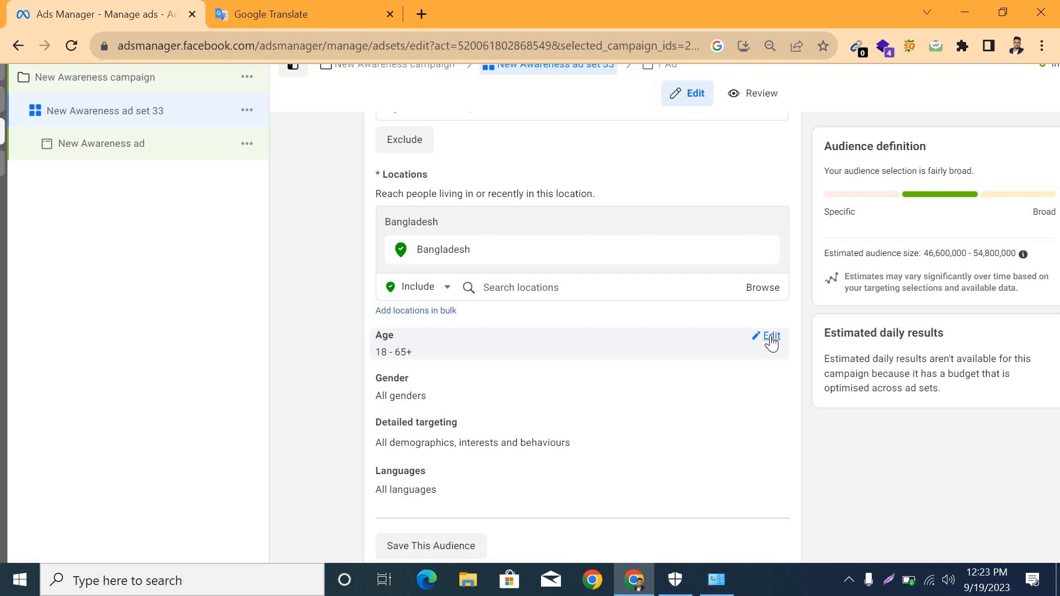
left_click(771, 337)
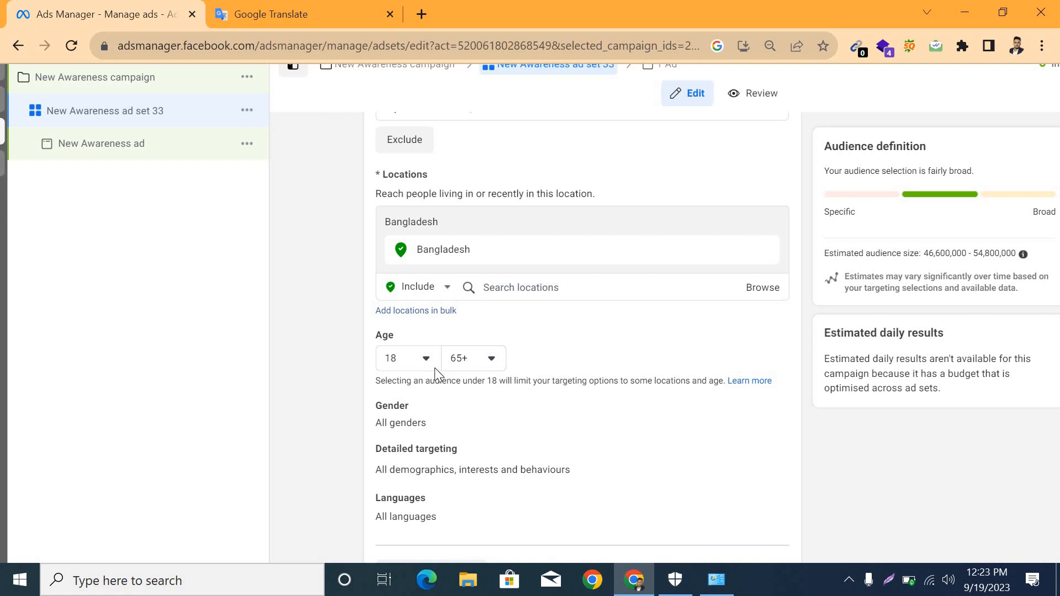
scroll(525, 440, "down", 2)
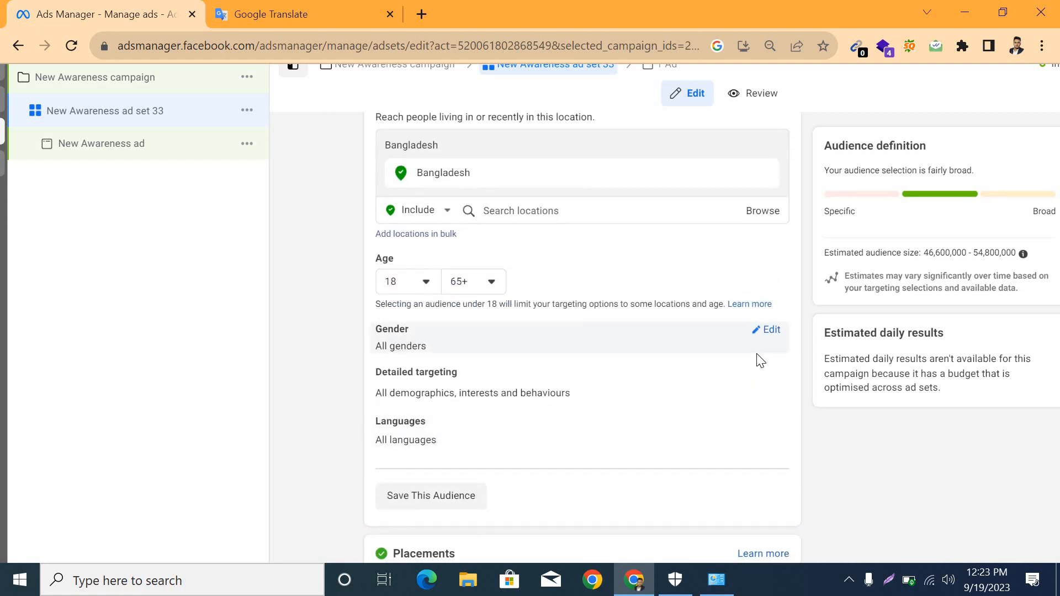
left_click(770, 331)
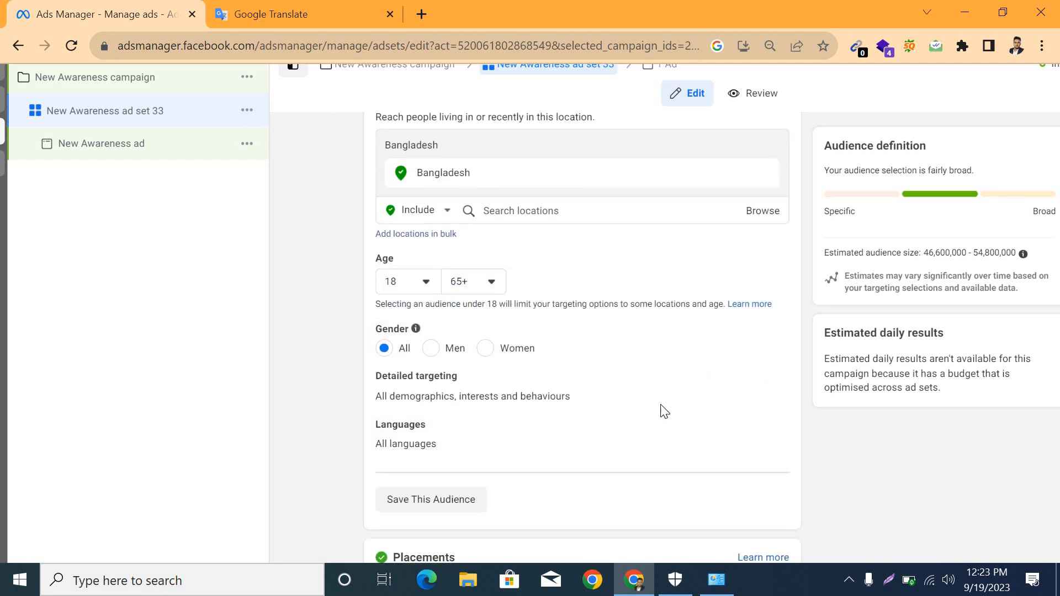
Open the audience's detailed targeting for editing to show its demographics, interests and behaviours search
scroll(474, 398, "up", 3)
scroll(534, 319, "down", 3)
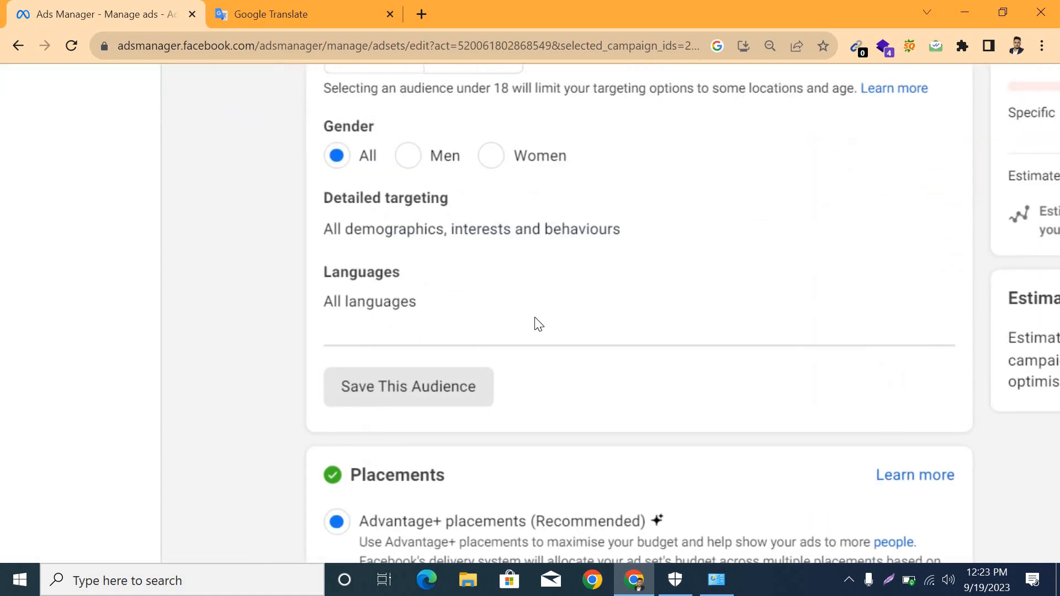
scroll(470, 260, "up", 1)
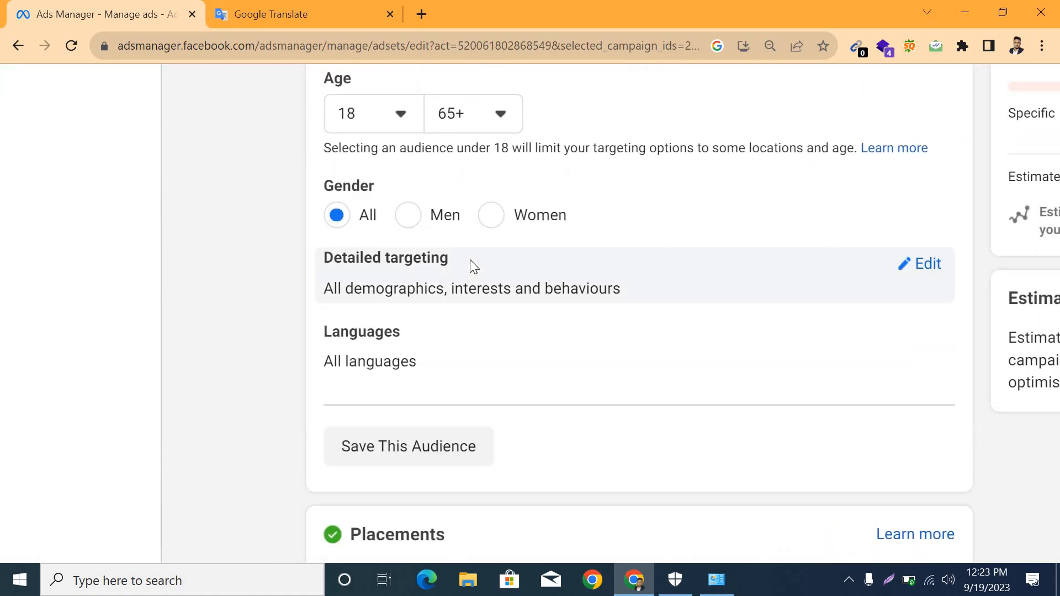
left_click(913, 266)
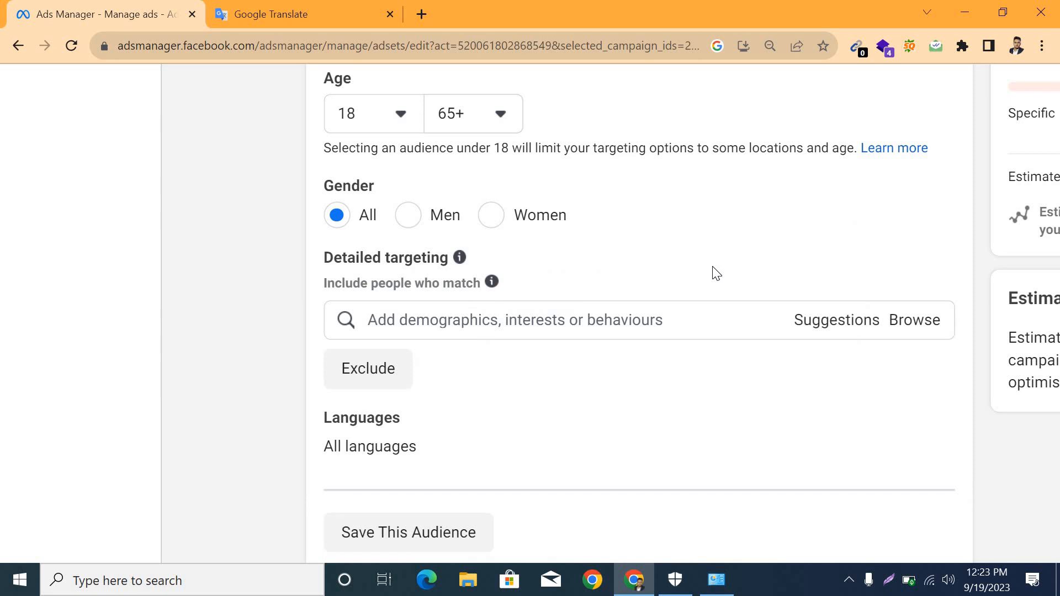
Change the audience location from all of Bangladesh to the city Dhaka, Dhaka Division, Bangladesh
scroll(714, 272, "down", 2)
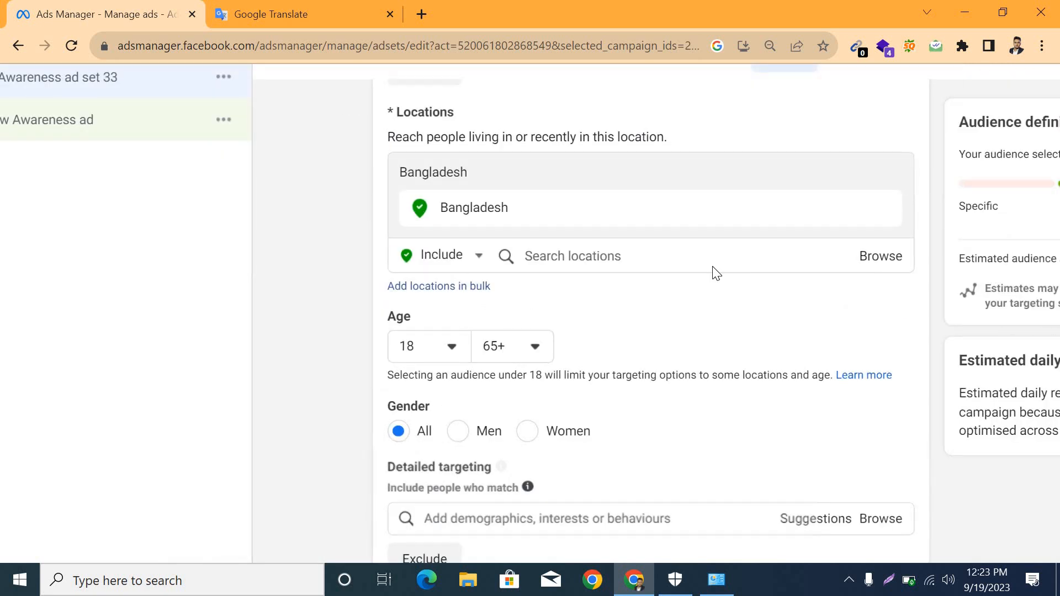
scroll(712, 272, "up", 4)
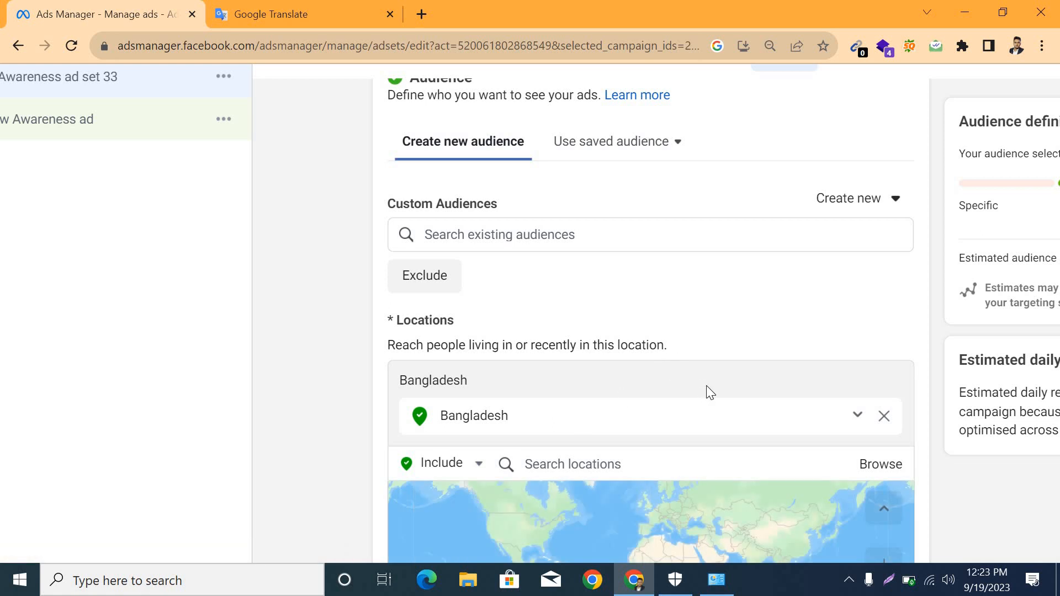
scroll(869, 307, "down", 4)
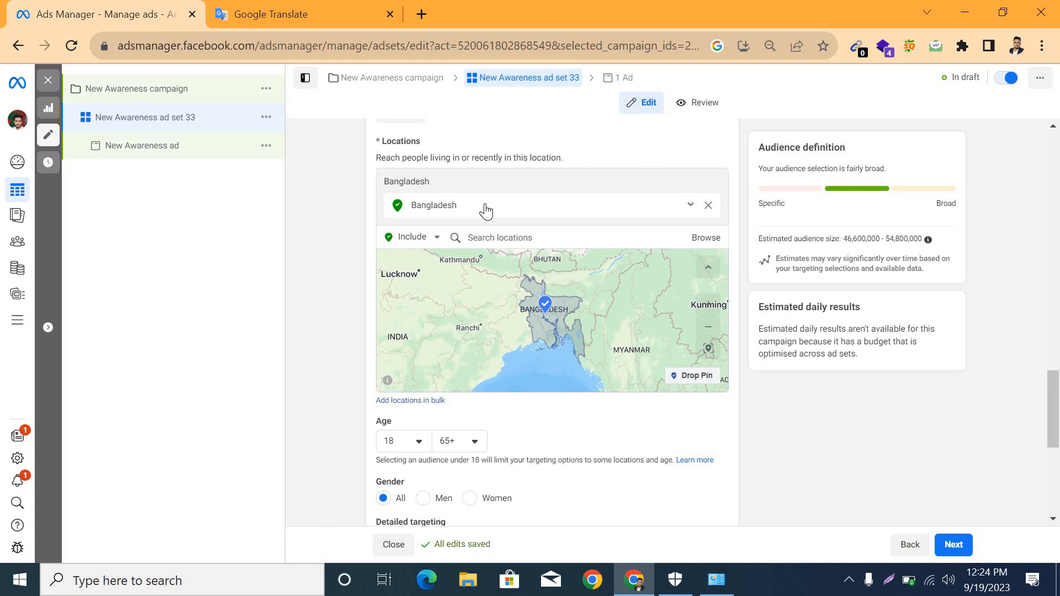
left_click(515, 238)
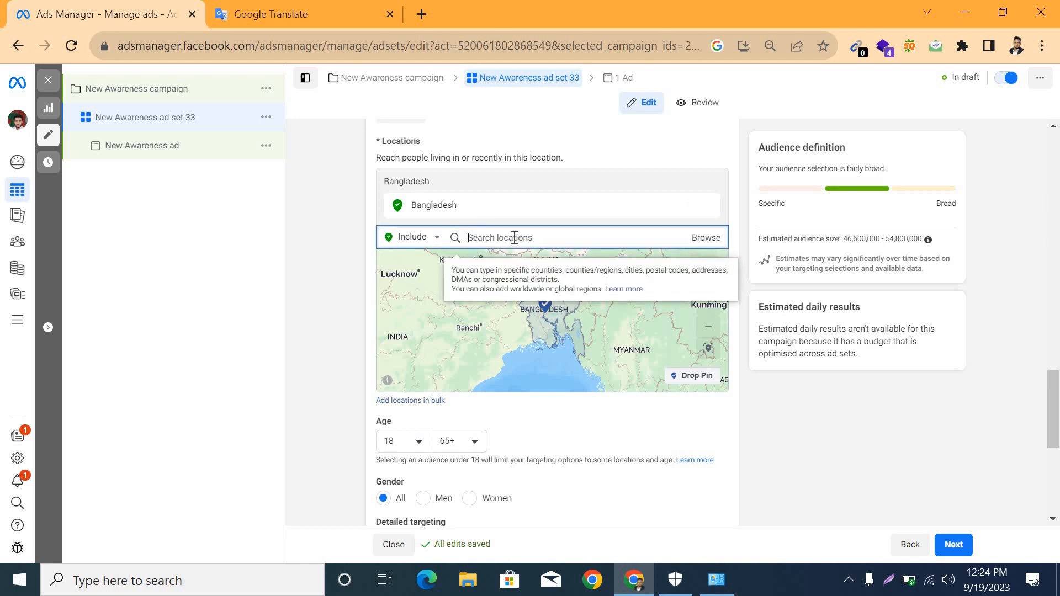
type("dha")
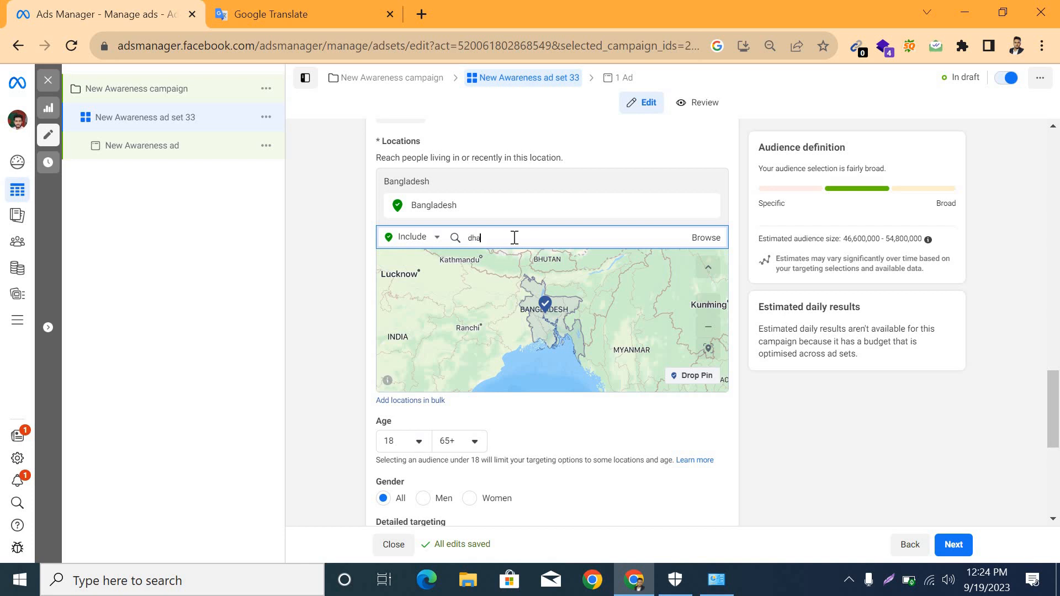
type("ka")
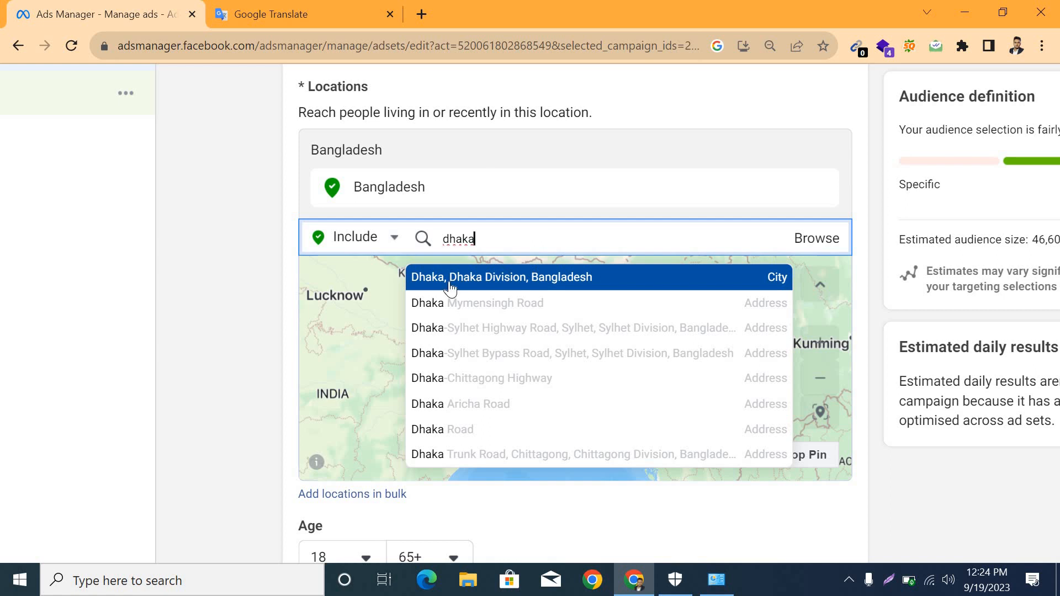
left_click(519, 278)
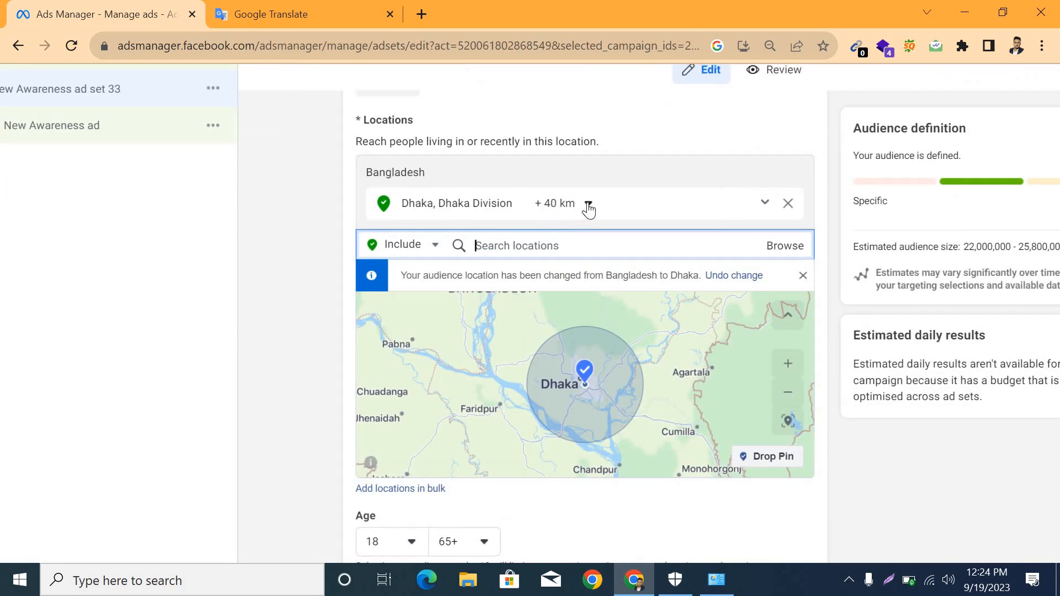
Set the radius around the Dhaka audience location to 20 km
left_click(589, 205)
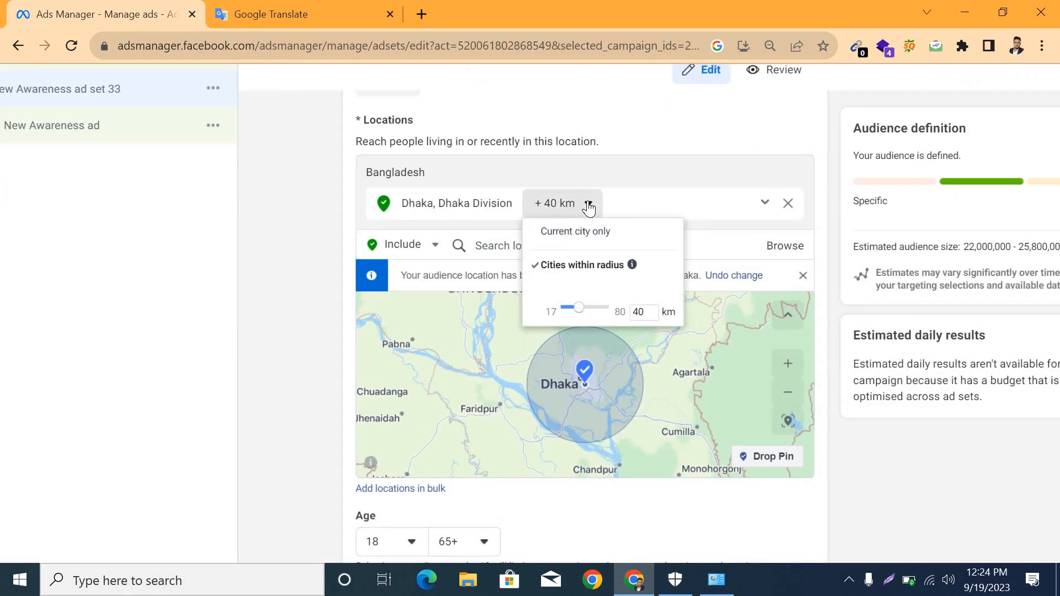
mouse_move(578, 307)
left_mouse_down()
mouse_move(591, 309)
mouse_move(558, 310)
mouse_move(568, 312)
left_mouse_up()
left_click(723, 218)
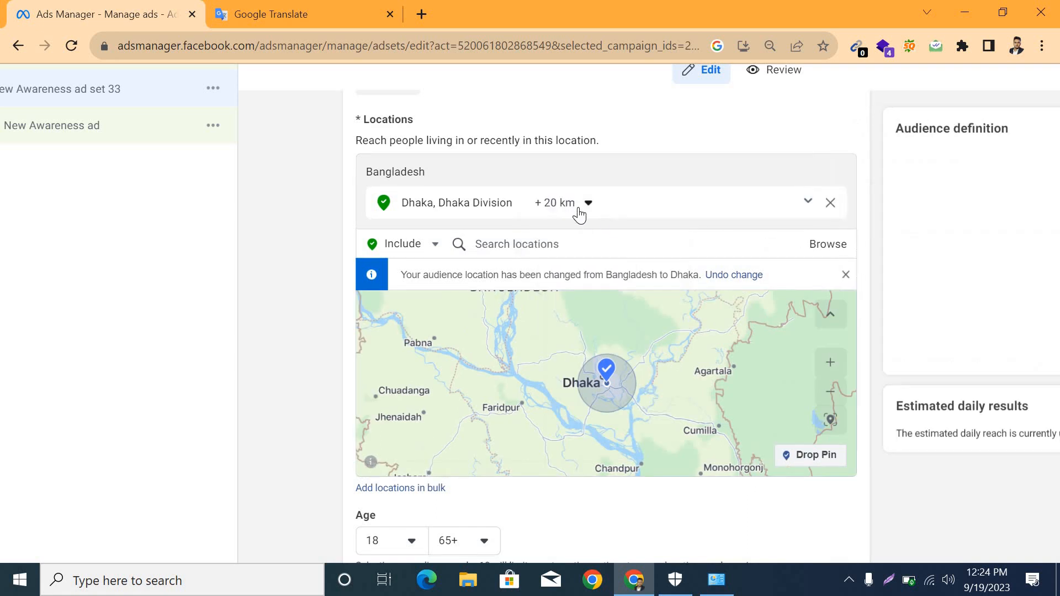
Search the audience's detailed targeting for "digital market" and include the interest Digital marketing (marketing)
scroll(556, 214, "down", 3)
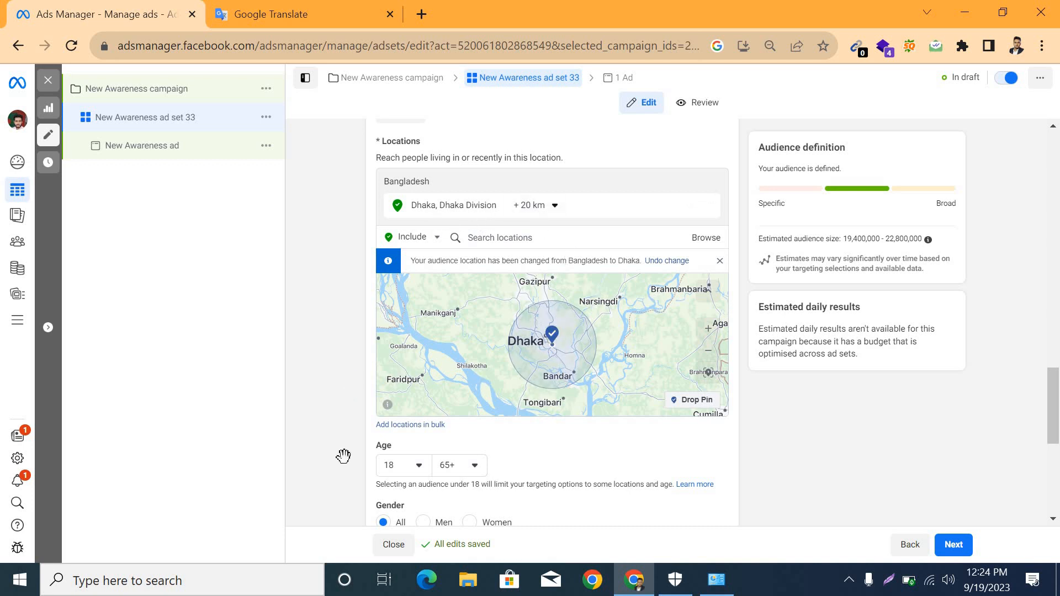
scroll(398, 448, "down", 4)
scroll(494, 391, "down", 2)
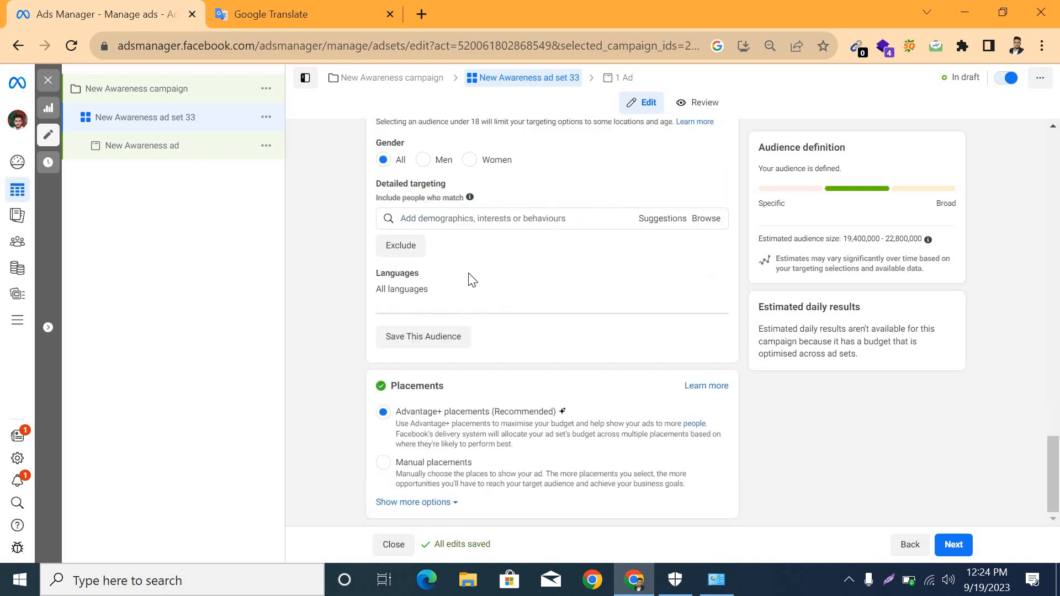
scroll(447, 275, "up", 5)
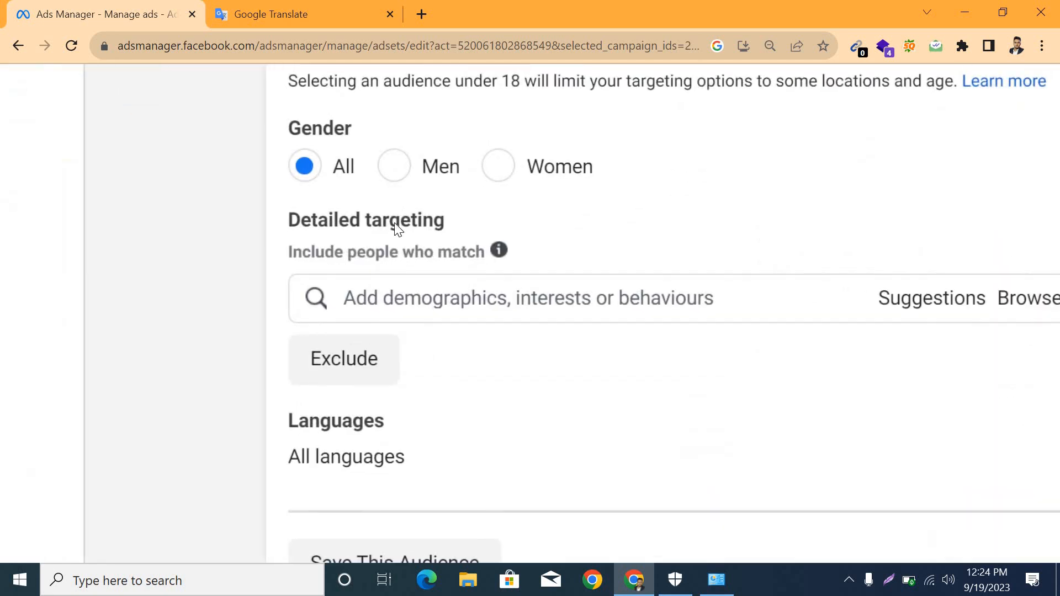
left_click(423, 298)
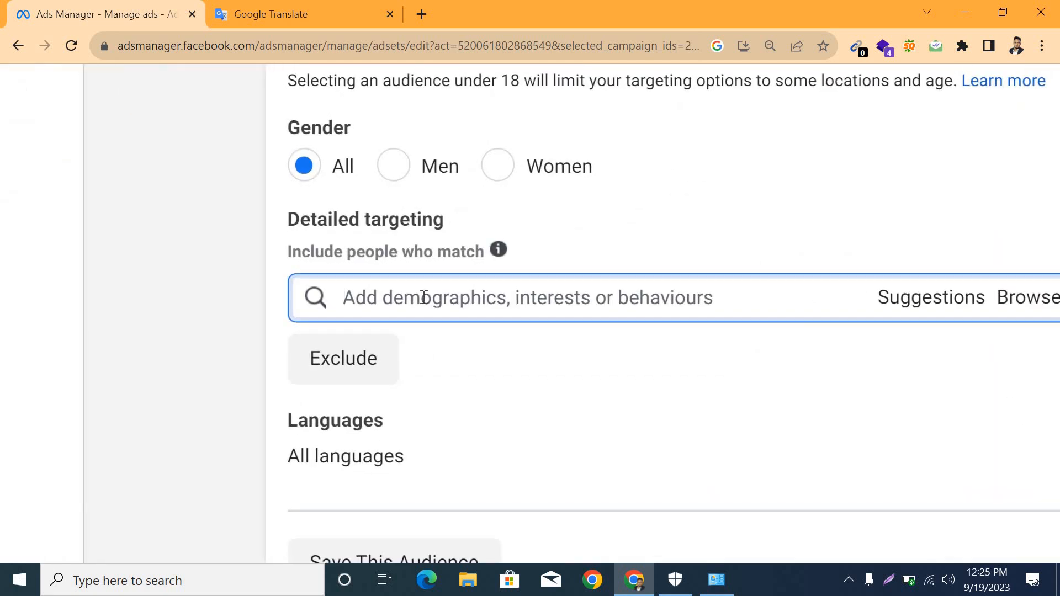
scroll(423, 298, "down", 5)
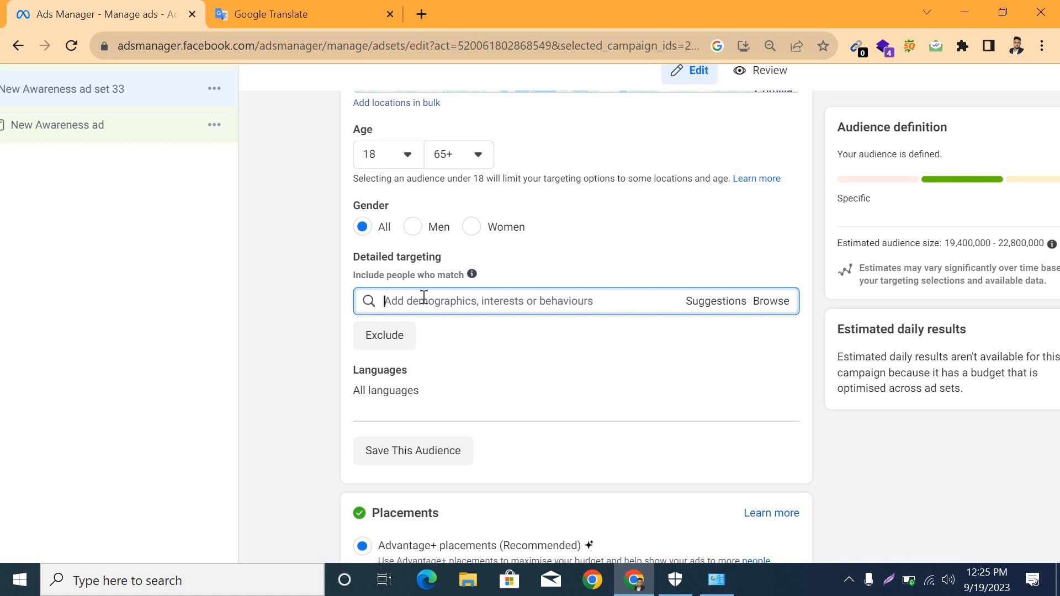
type("digi")
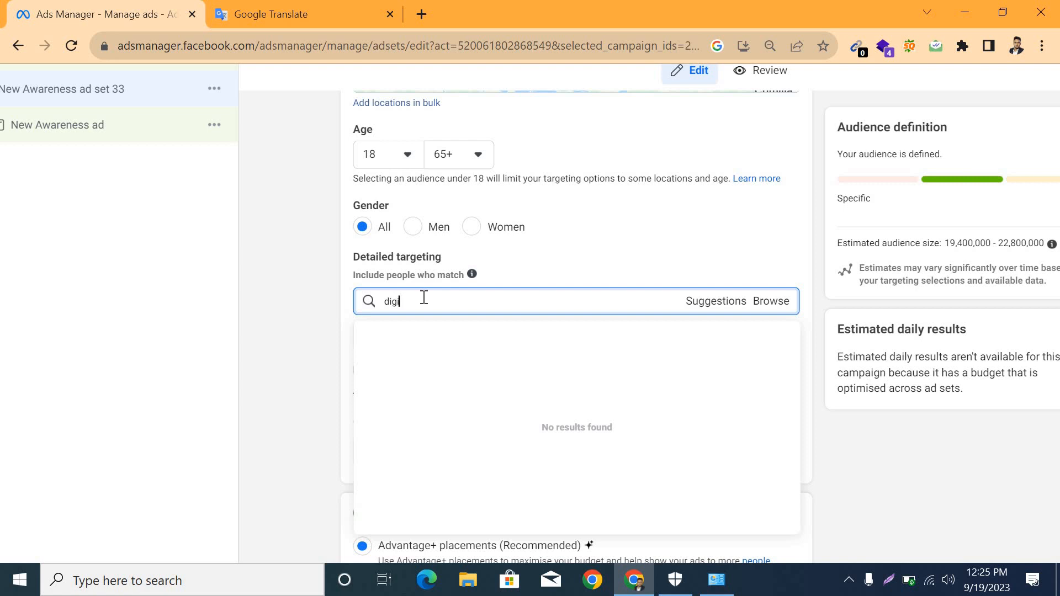
type("tal")
scroll(423, 302, "up", 5)
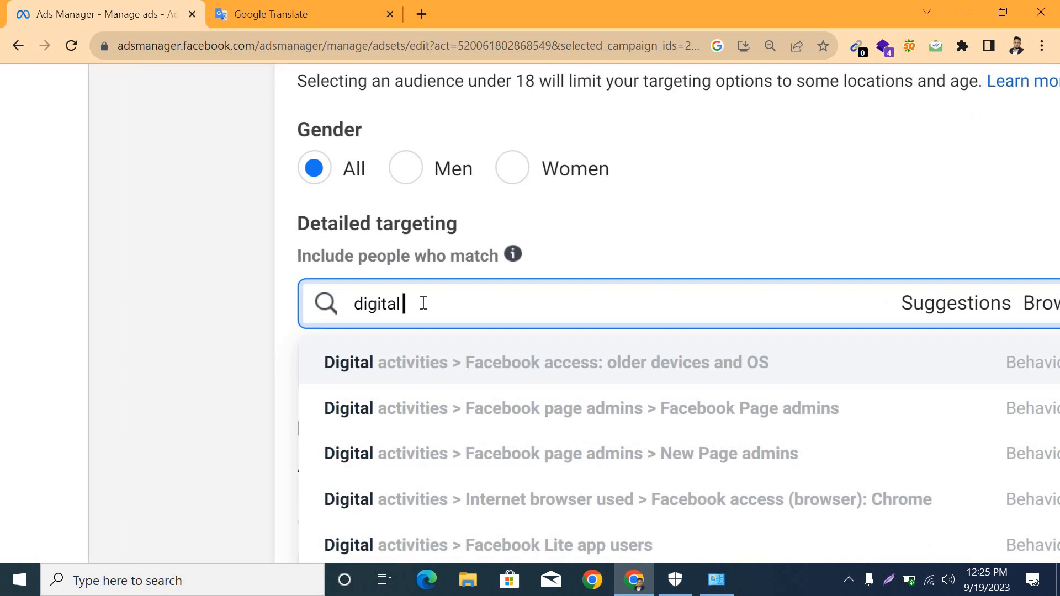
type("market")
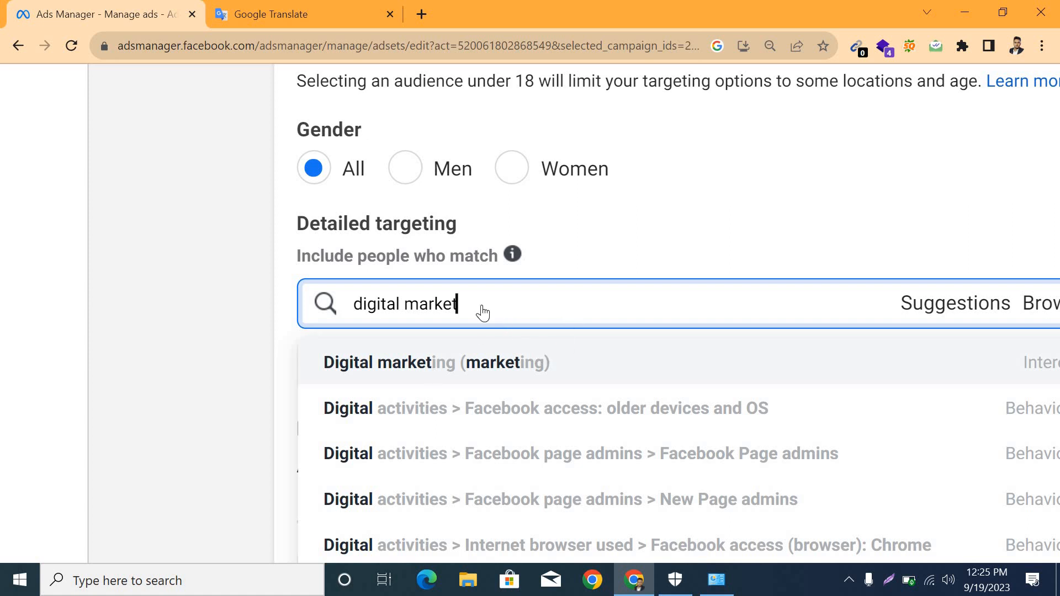
left_click(504, 338)
Search the detailed targeting for "fiverr" and include the employer demographic Fiverr
scroll(504, 337, "down", 3)
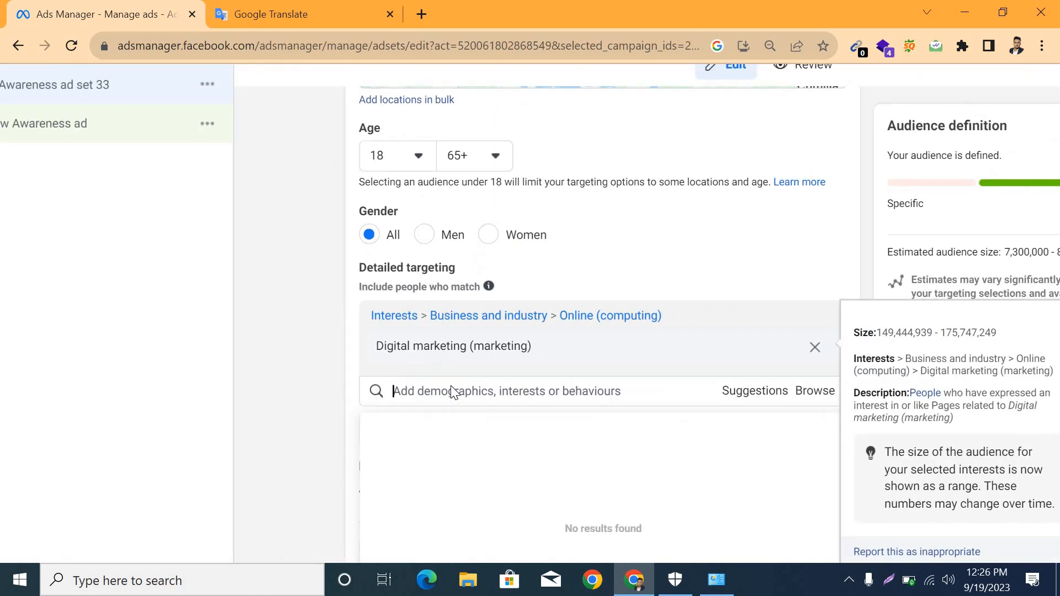
left_click(434, 391)
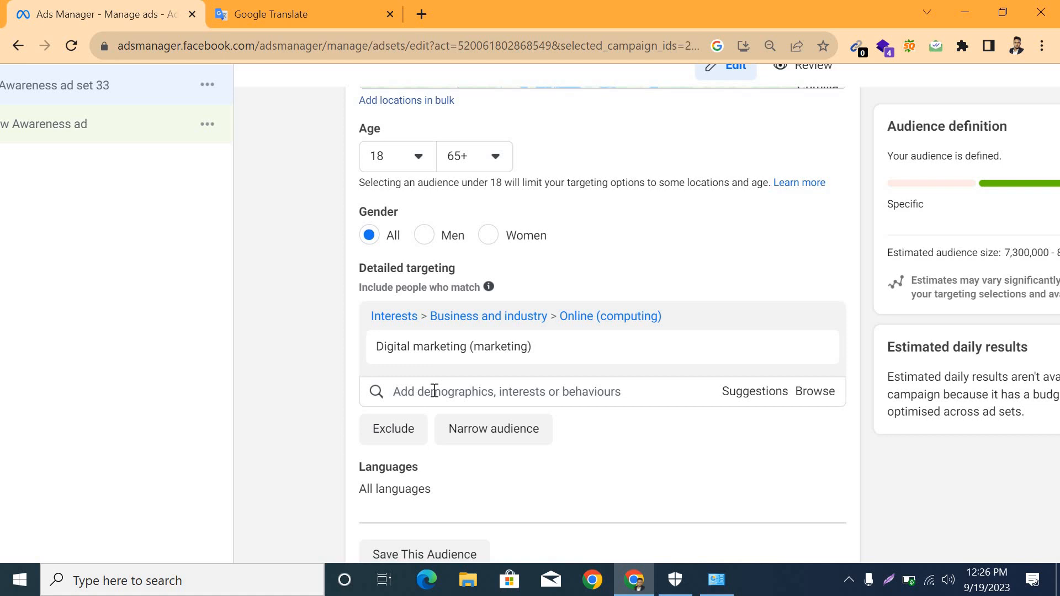
left_click(435, 391)
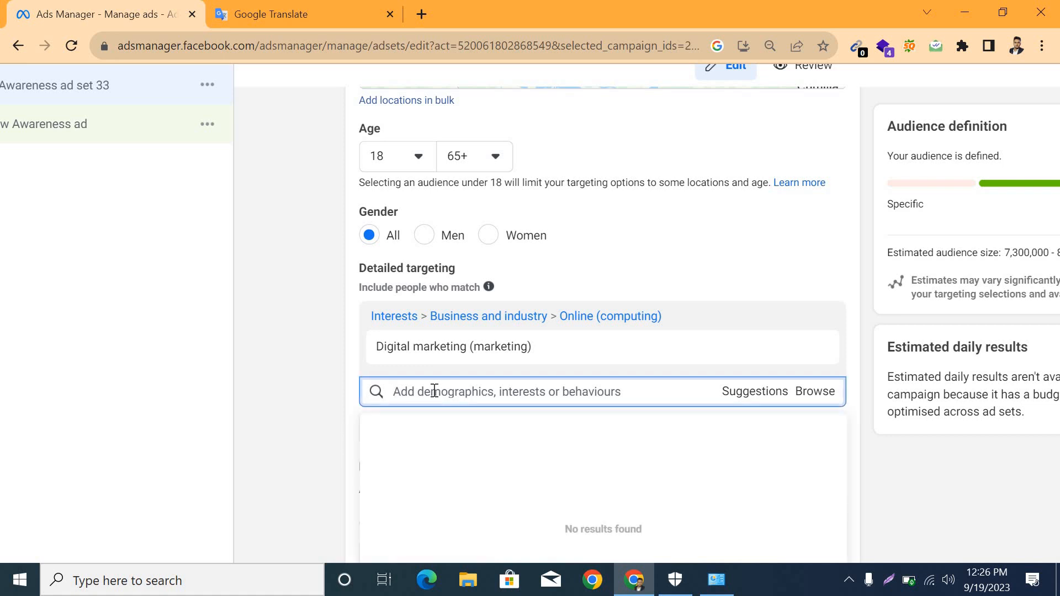
type("fivve")
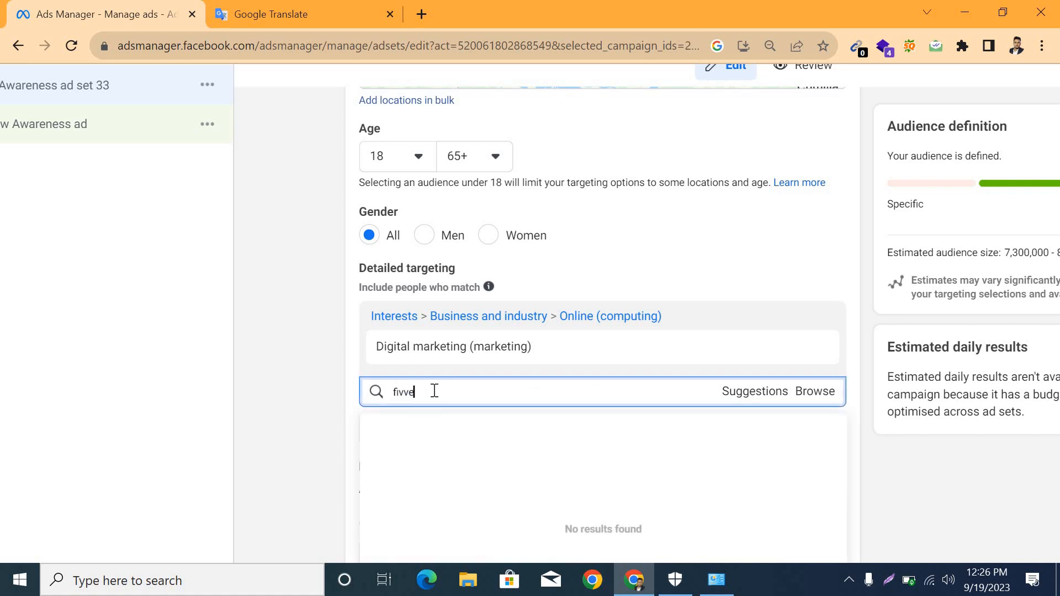
type("r")
scroll(447, 460, "up", 2)
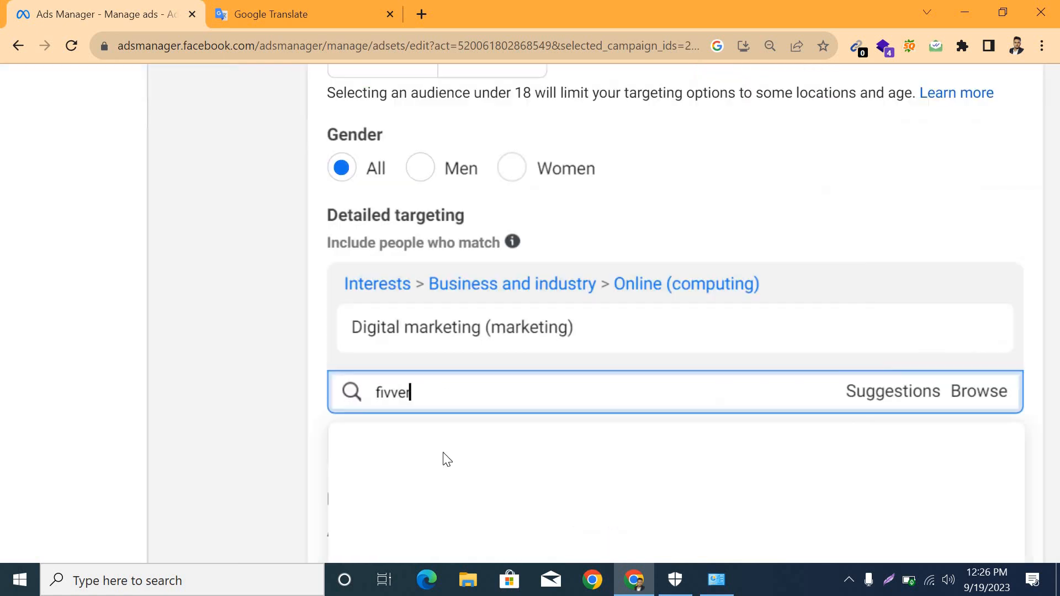
scroll(509, 477, "down", 2)
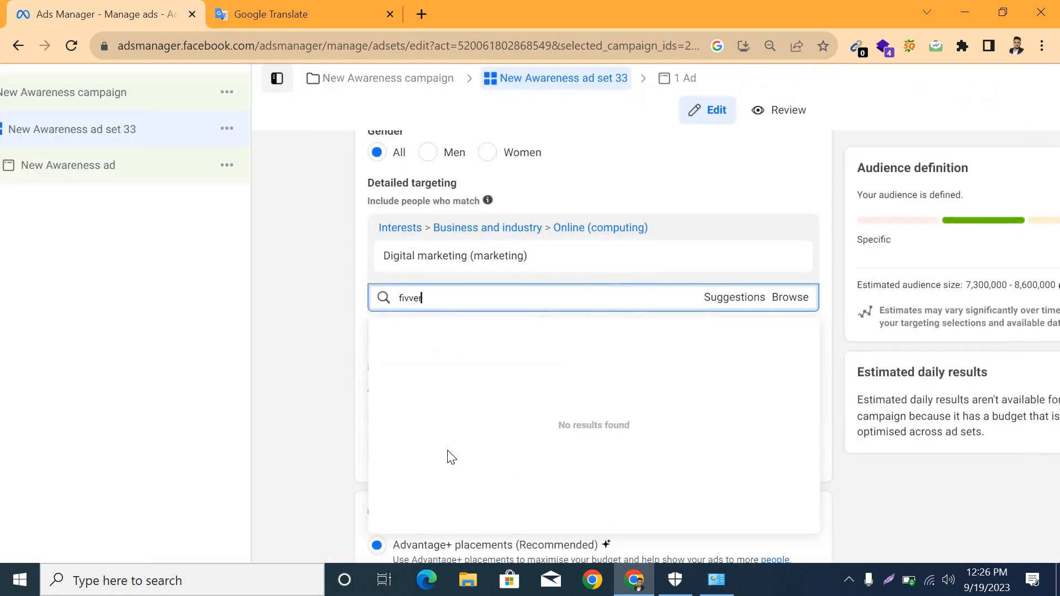
scroll(433, 309, "up", 2)
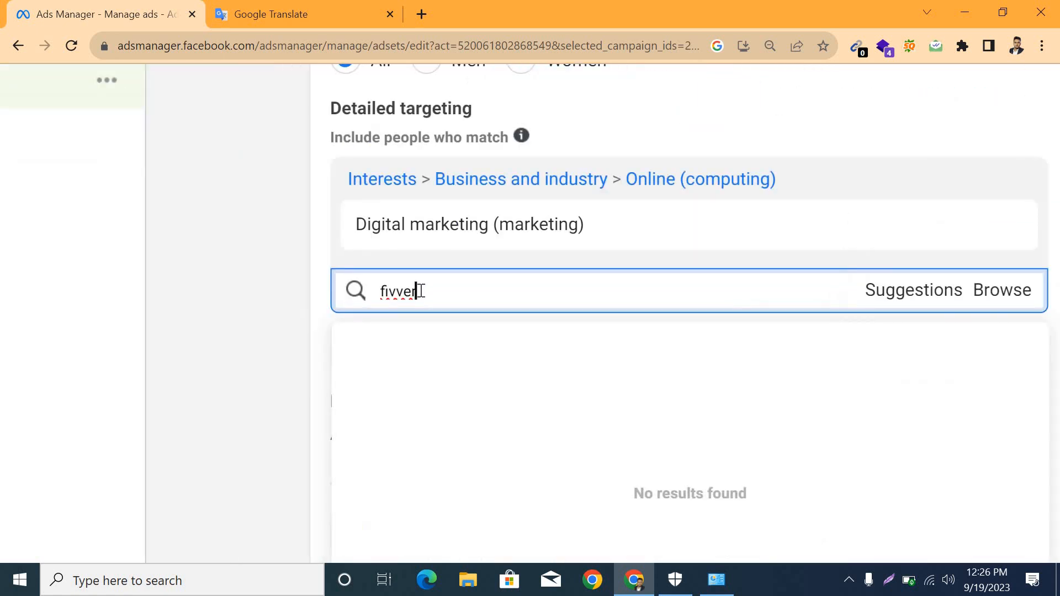
key("BackSpace")
key("BackSpace")
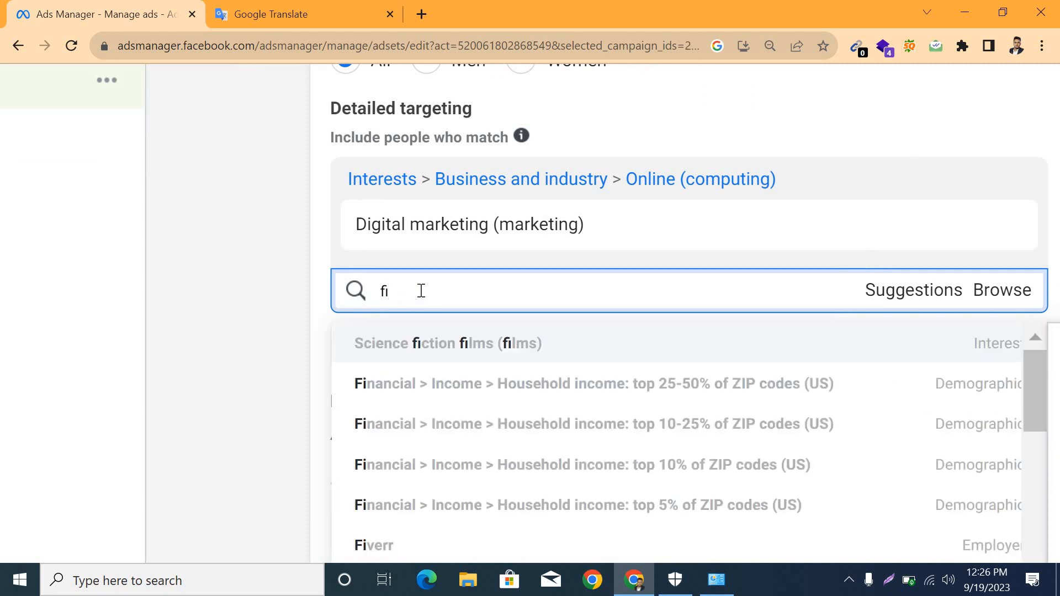
type("verr")
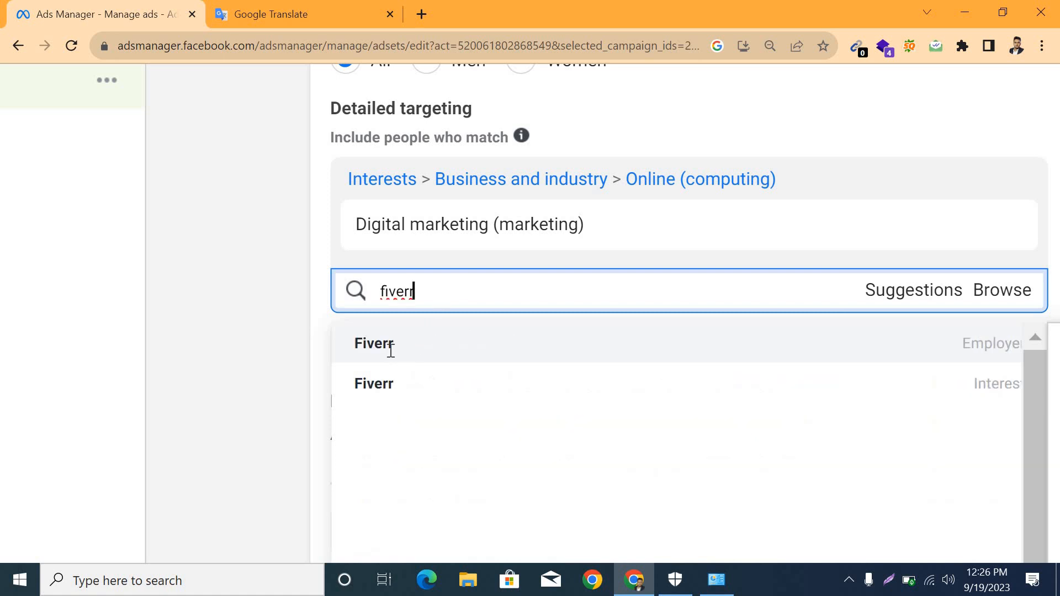
left_click(390, 353)
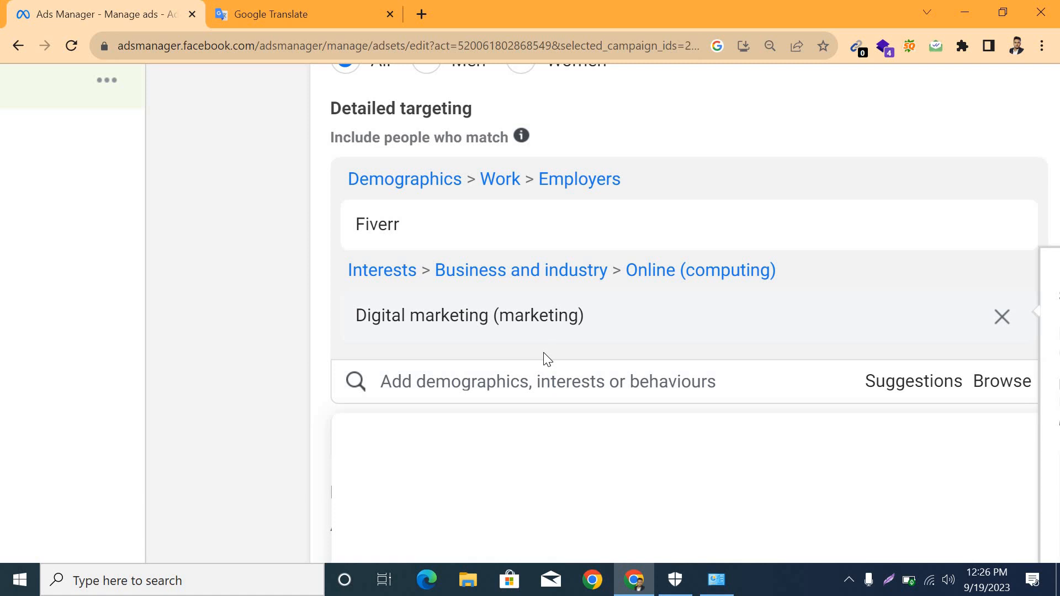
Search the detailed targeting for "youtuber" and include the employer demographic Youtuber
scroll(543, 354, "down", 4)
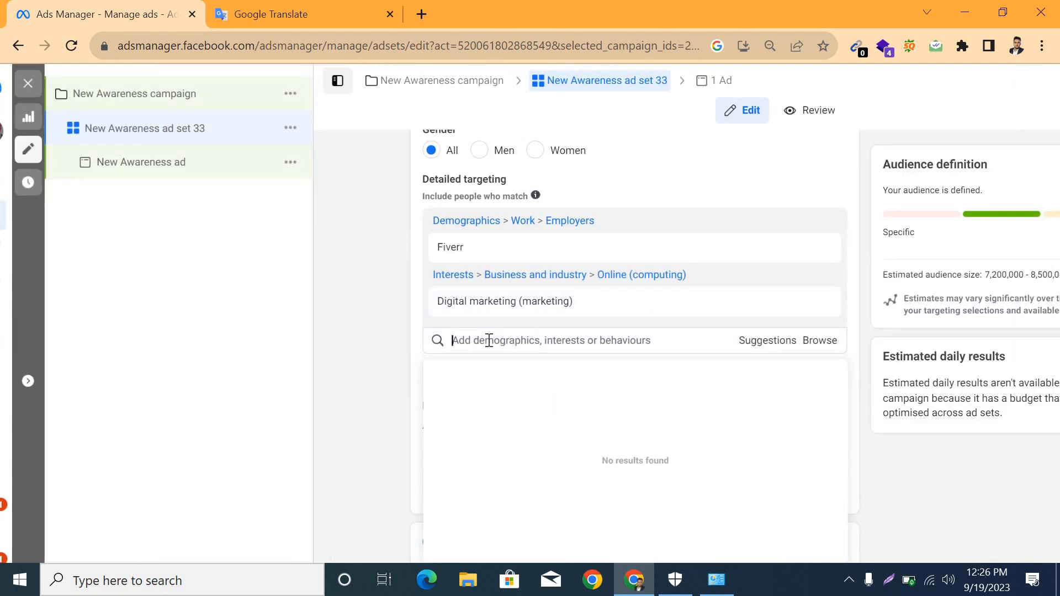
left_click(489, 340)
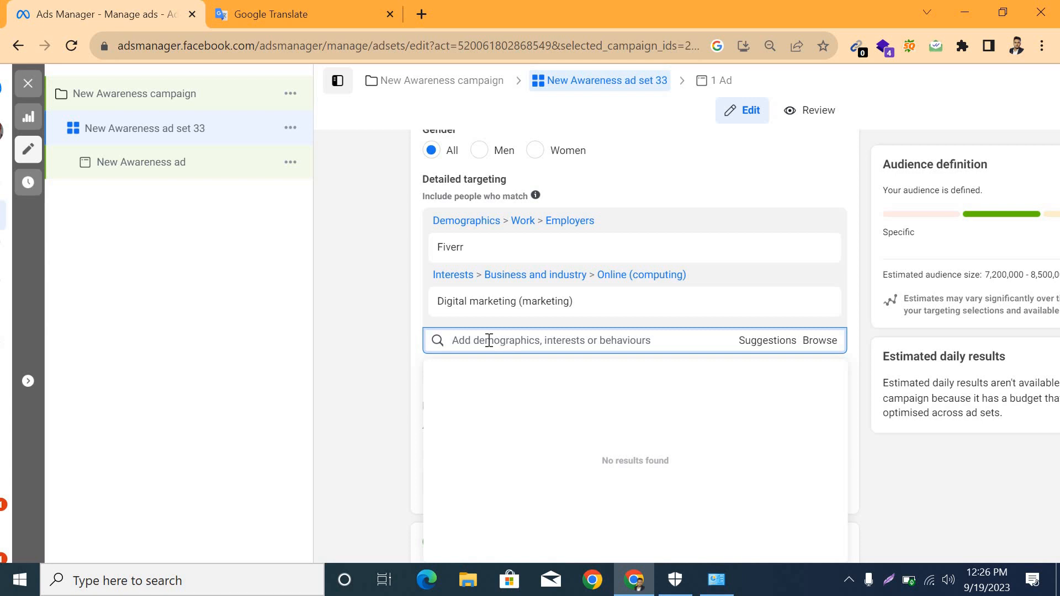
scroll(488, 340, "up", 3)
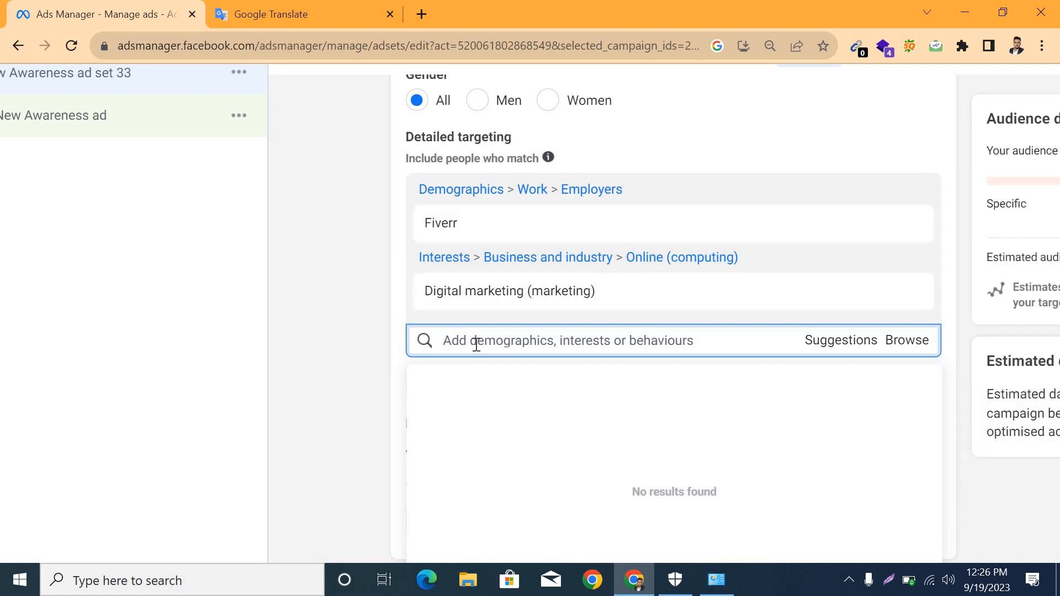
type("y")
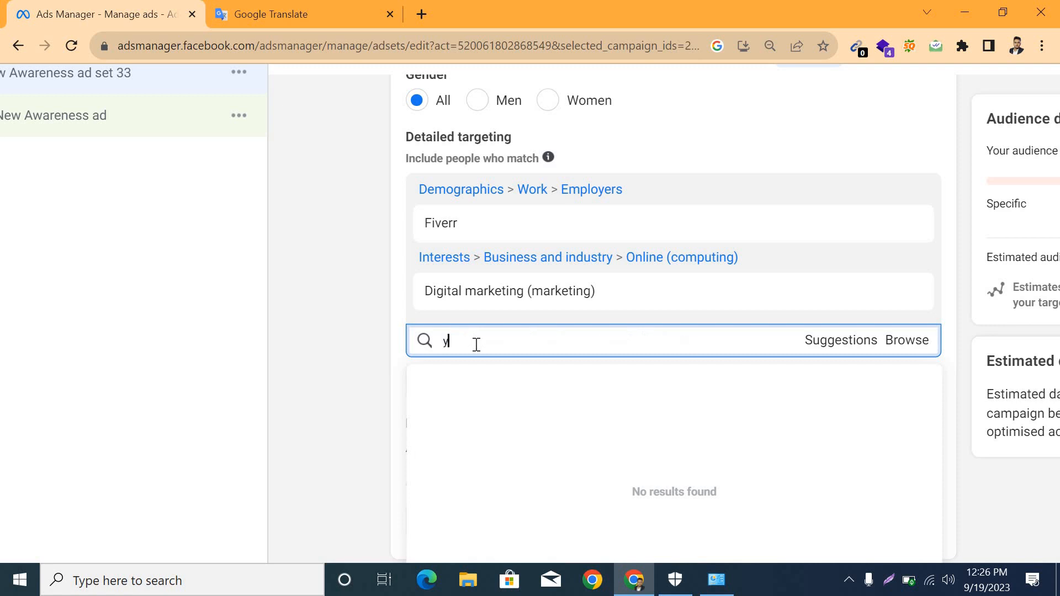
type("outuber")
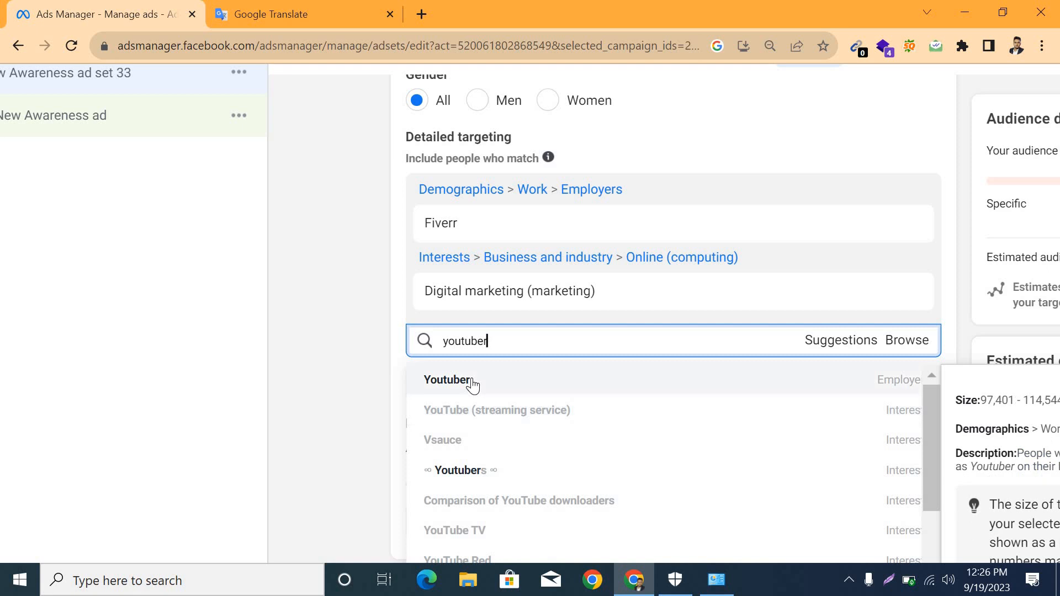
key("Return")
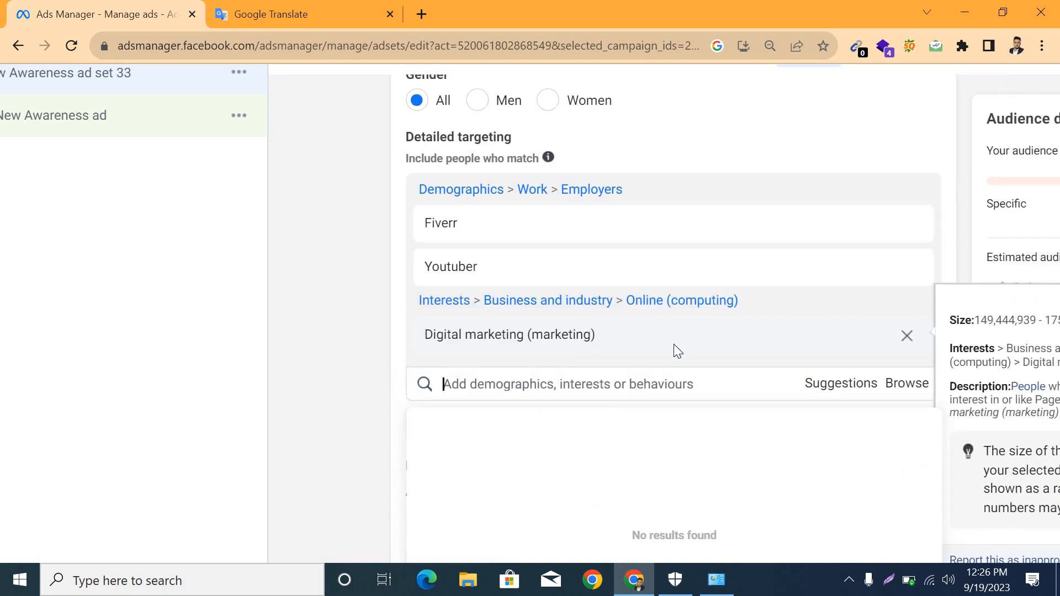
scroll(690, 413, "down", 2)
scroll(553, 293, "down", 3)
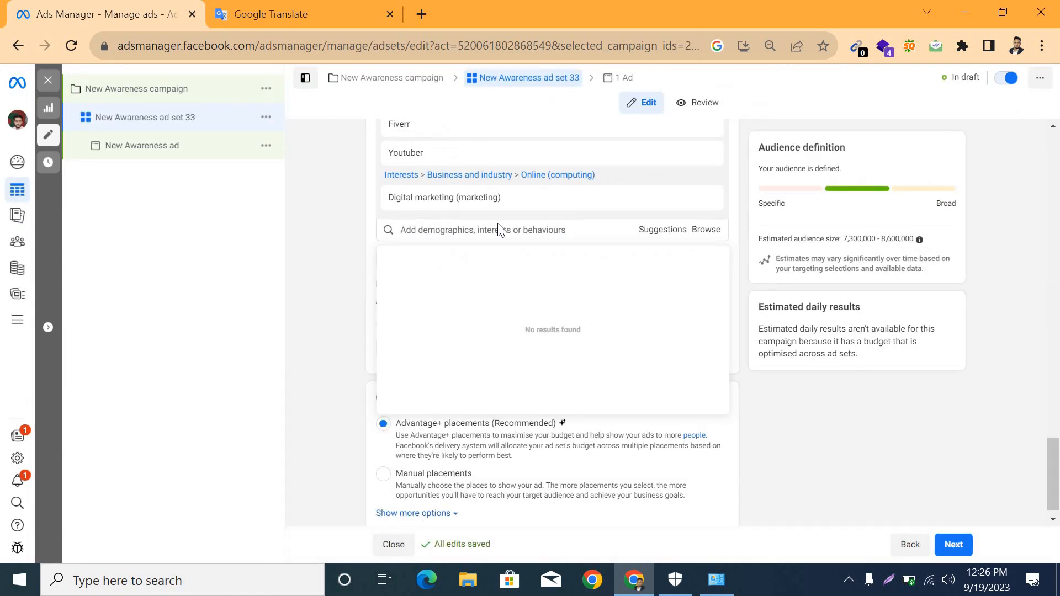
scroll(415, 244, "up", 1)
scroll(414, 247, "up", 3)
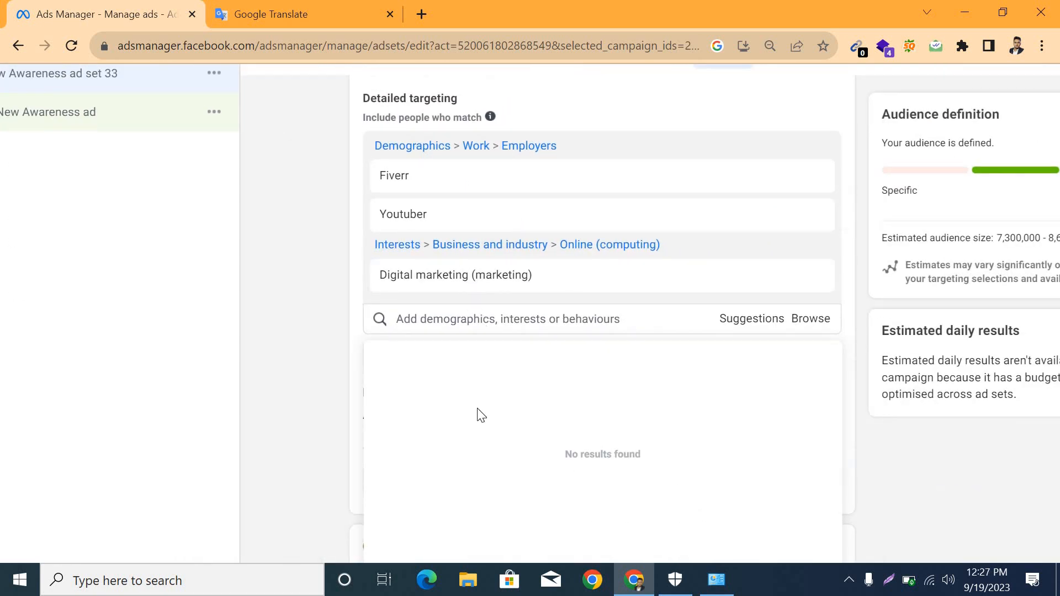
Look over the ad set's included detailed targeting entries and close the open suggestions list
scroll(542, 350, "down", 3)
scroll(542, 346, "up", 2)
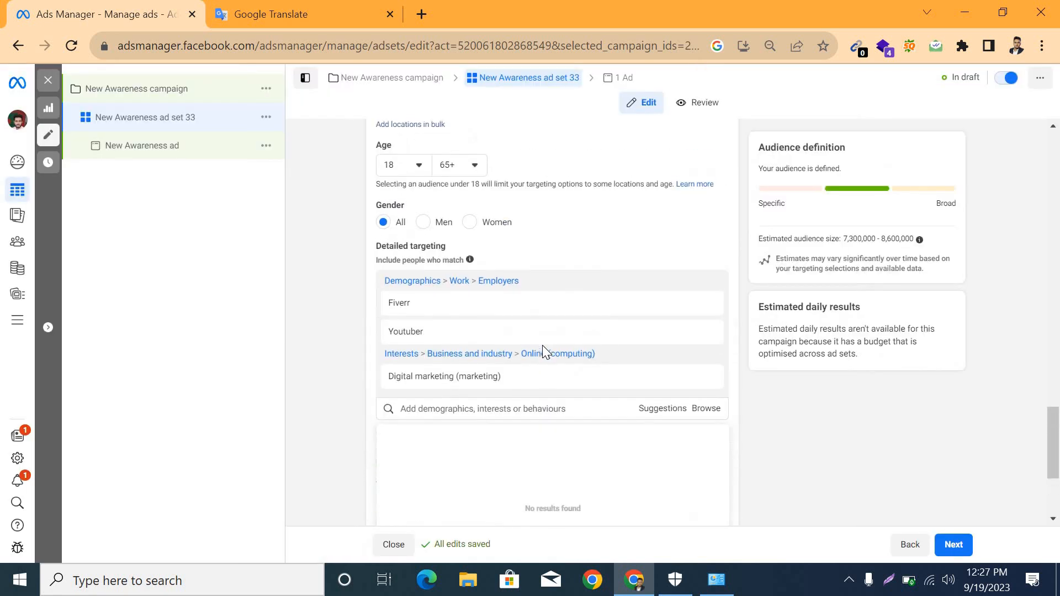
scroll(572, 426, "down", 3)
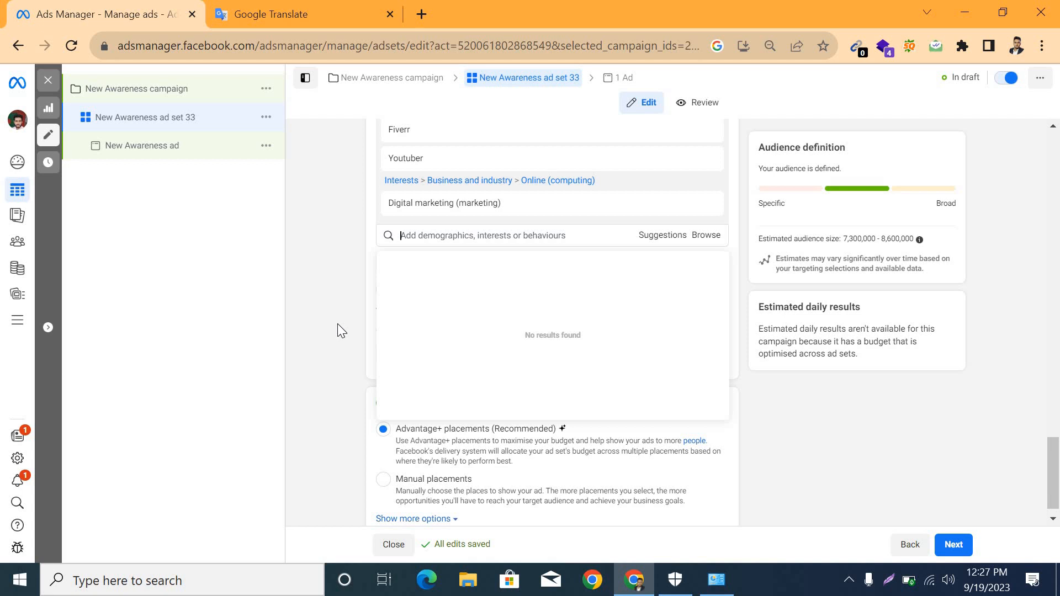
scroll(433, 187, "up", 2)
mouse_move(395, 220)
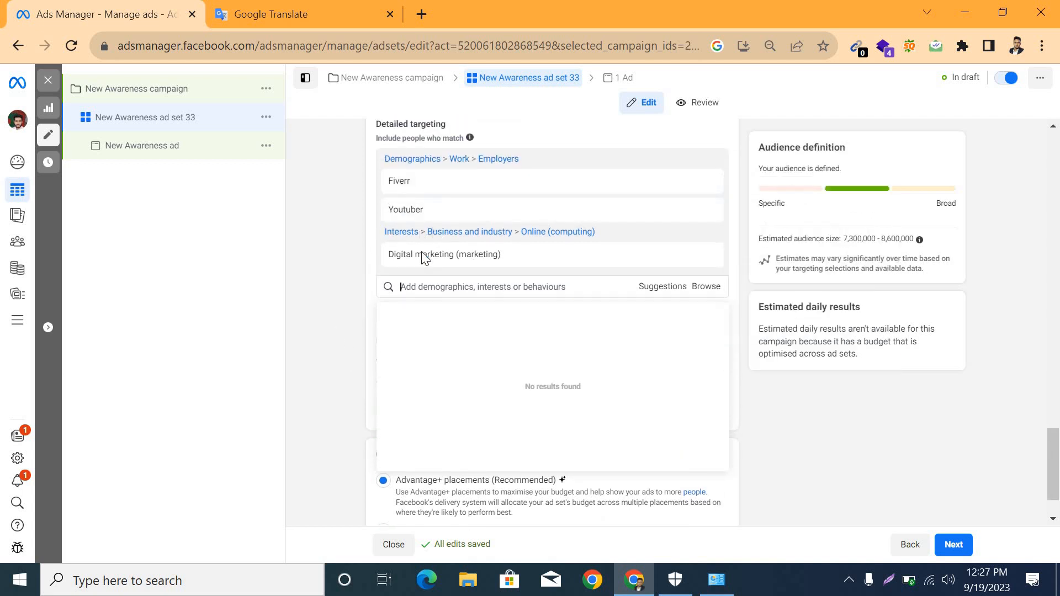
left_click(340, 304)
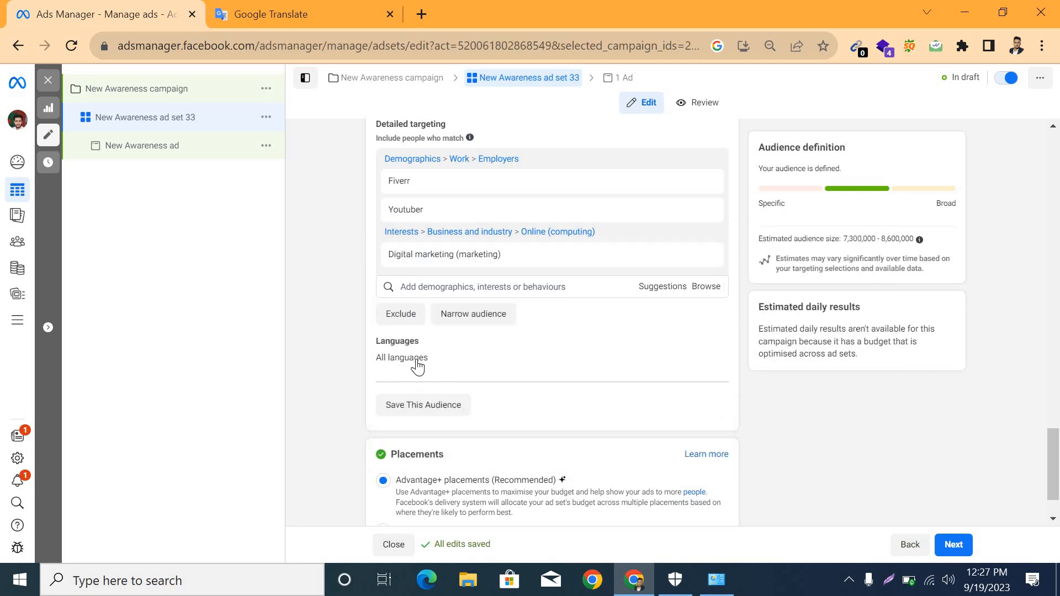
Edit the audience's languages, search for "b" and add Bengali
scroll(414, 358, "down", 1)
scroll(396, 315, "up", 4)
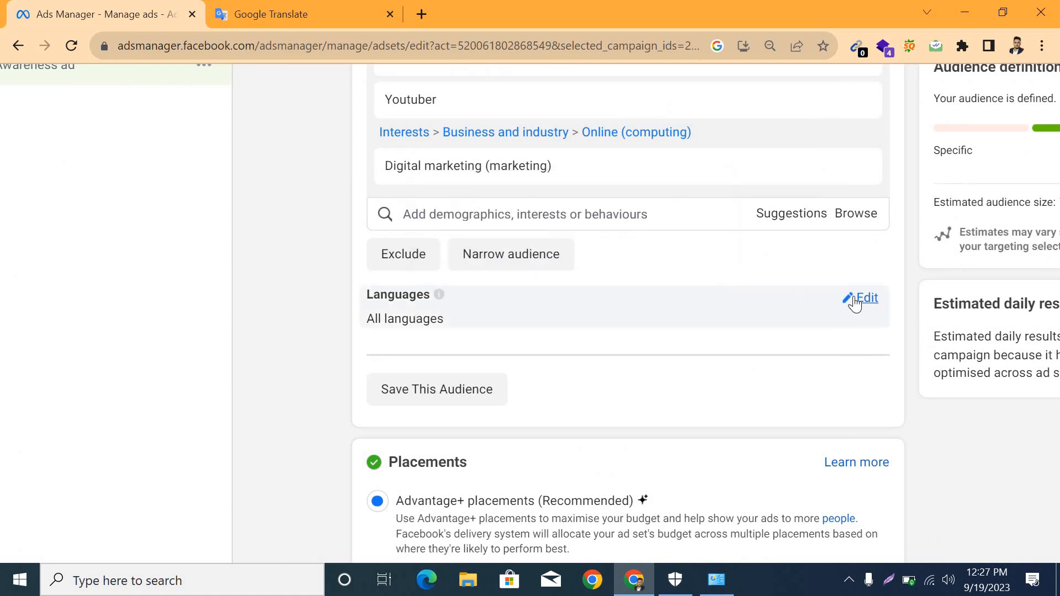
left_click(853, 301)
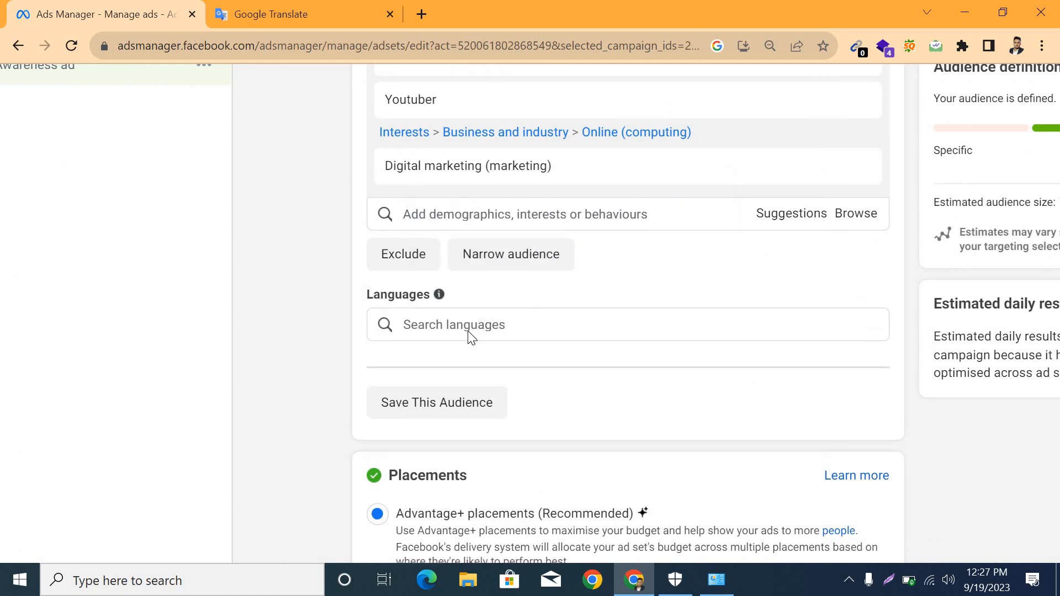
left_click(469, 330)
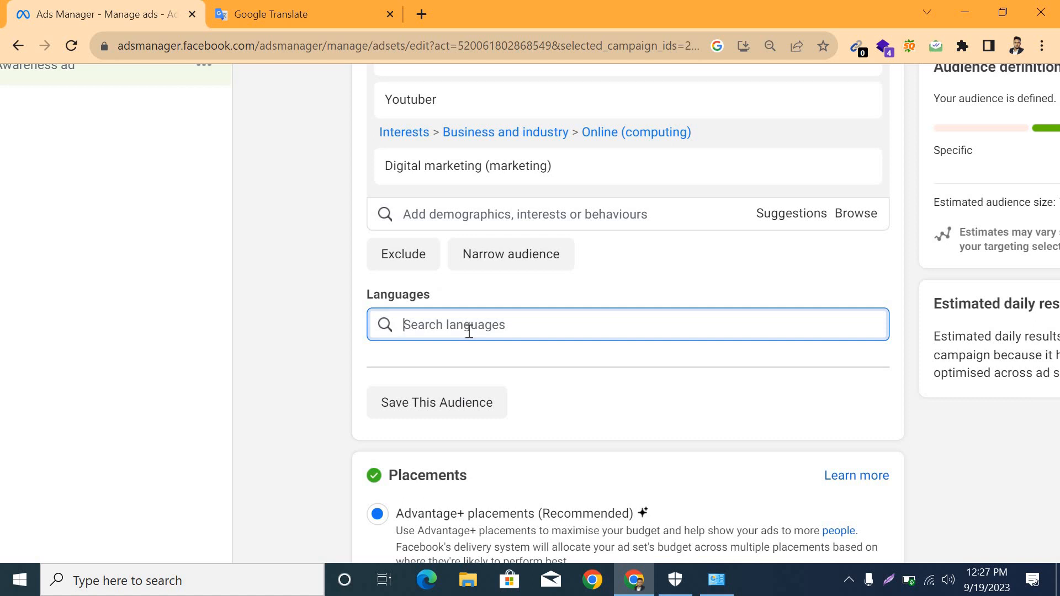
type("b")
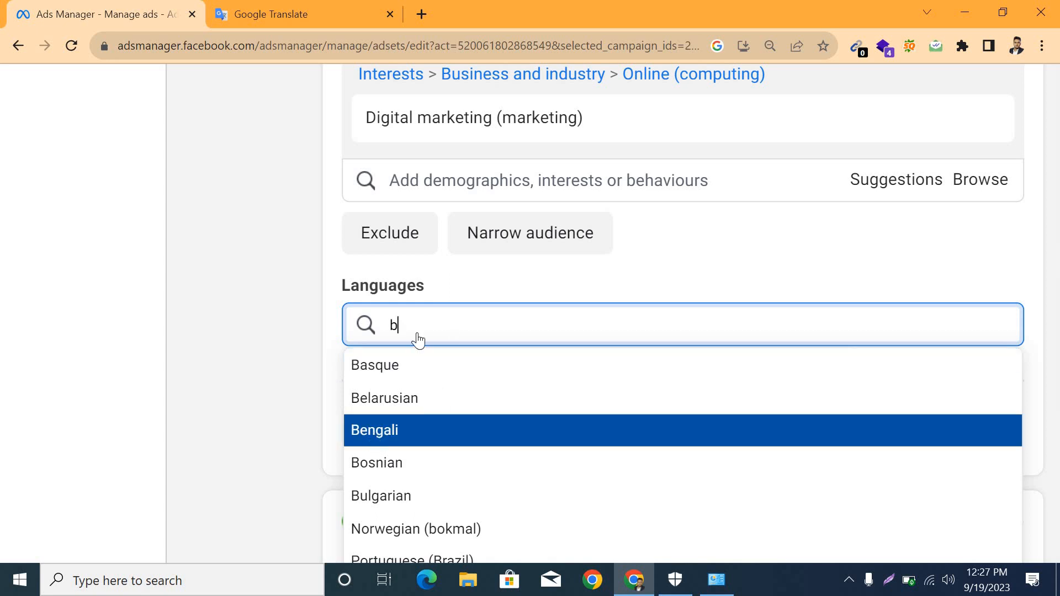
key("Return")
scroll(433, 331, "down", 4)
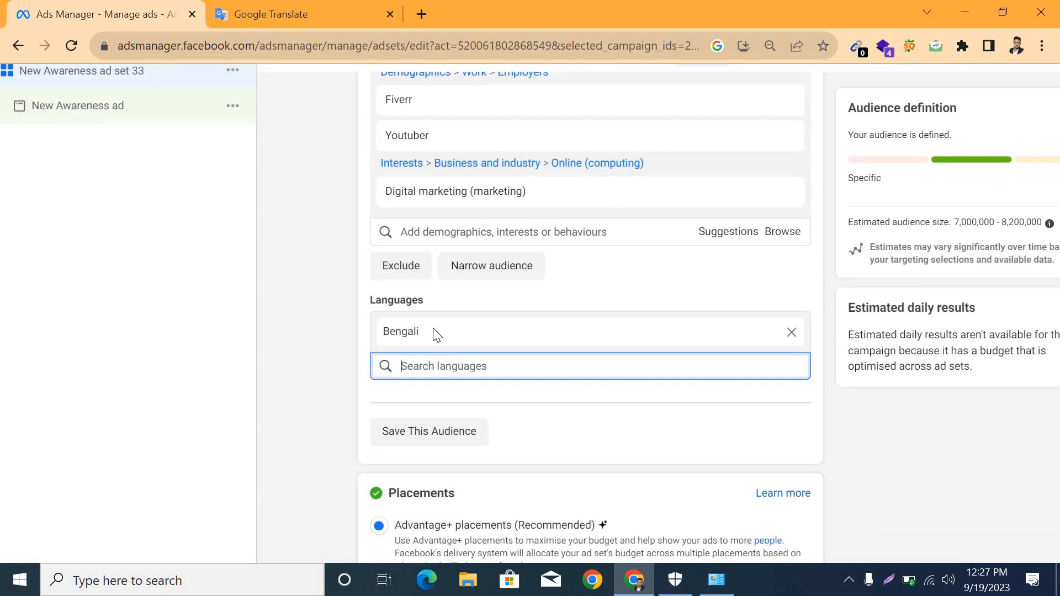
Switch the ad set from Advantage+ placements to Manual placements
scroll(434, 333, "up", 5)
scroll(433, 333, "down", 4)
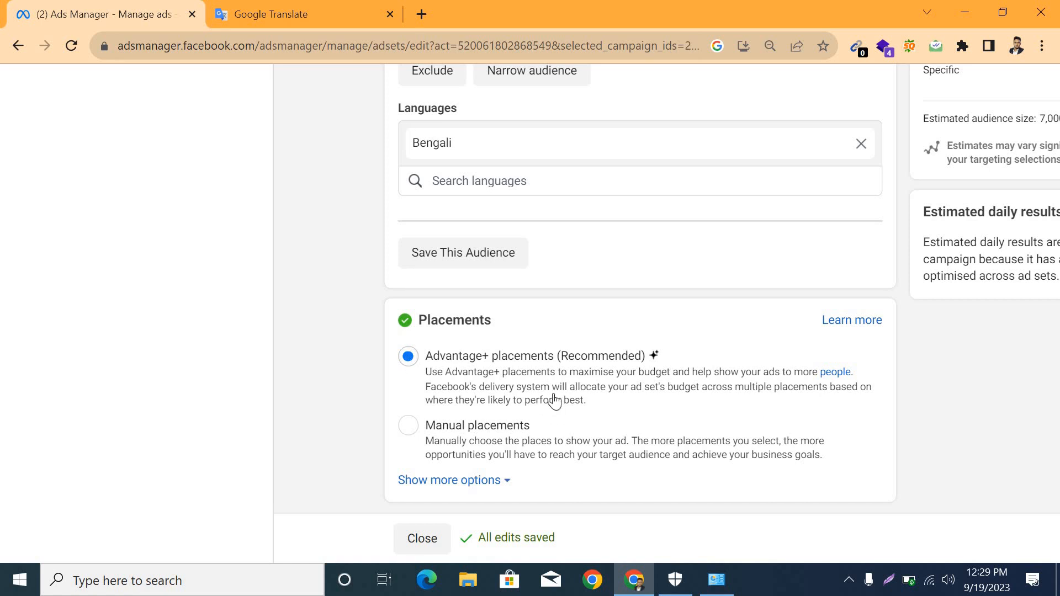
left_click(407, 433)
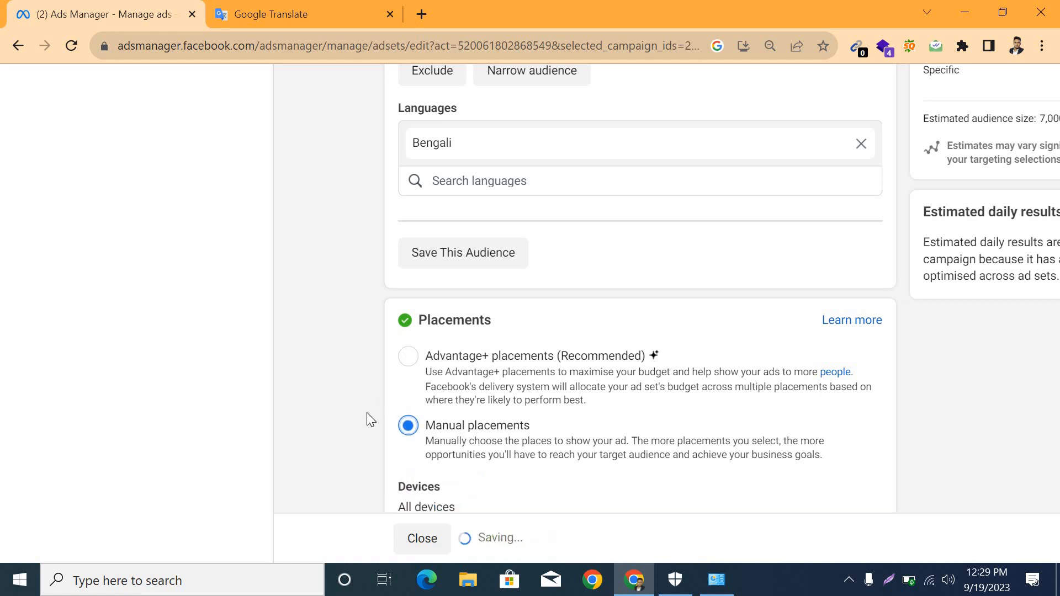
scroll(520, 464, "down", 10)
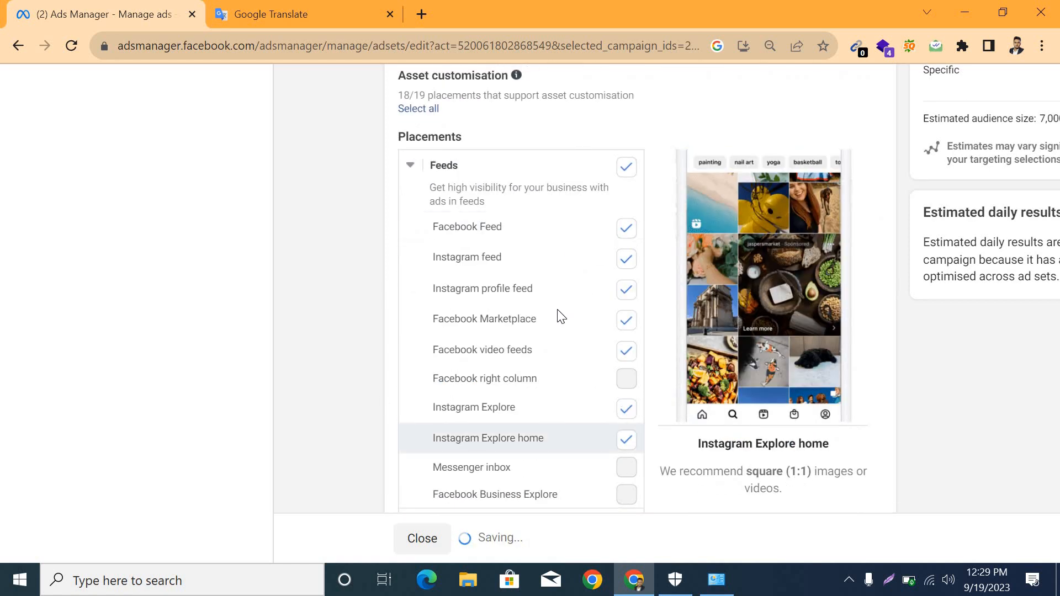
Exclude Audience Network from the platforms of the manual placements
scroll(557, 312, "up", 2)
scroll(558, 313, "up", 3)
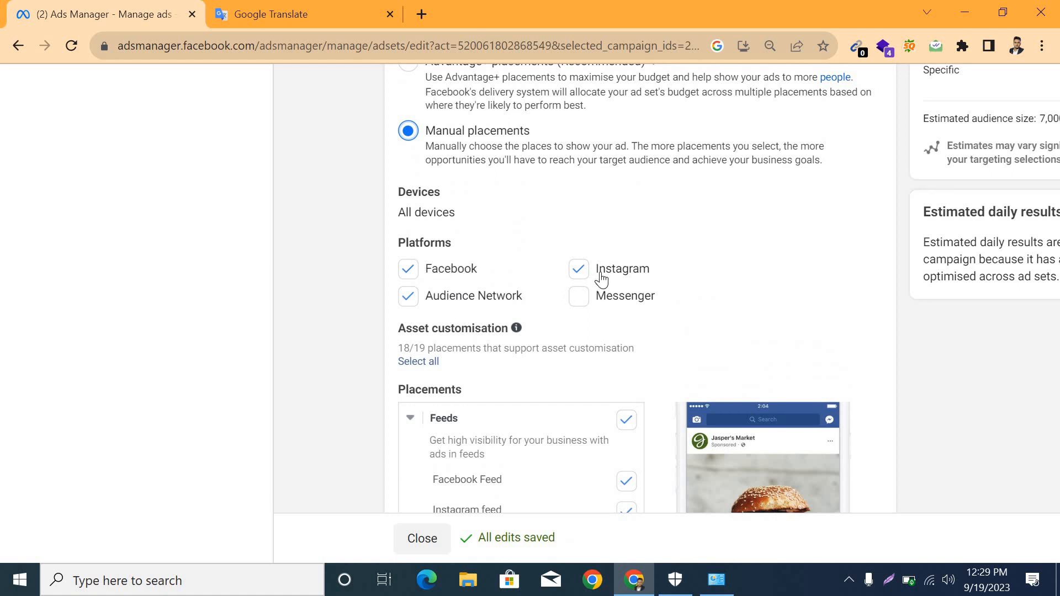
scroll(444, 304, "up", 5)
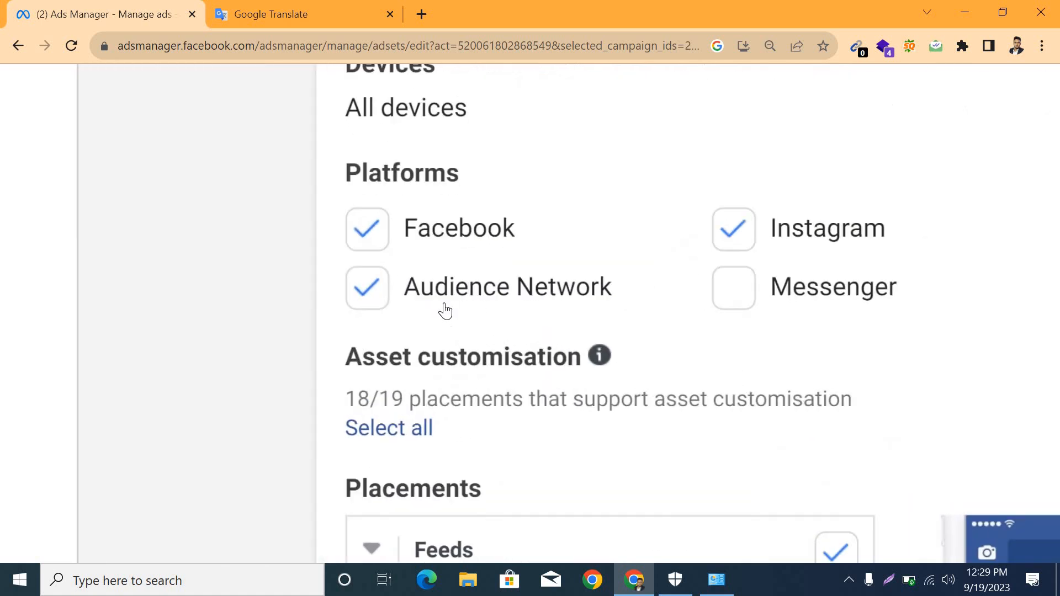
scroll(444, 304, "down", 5)
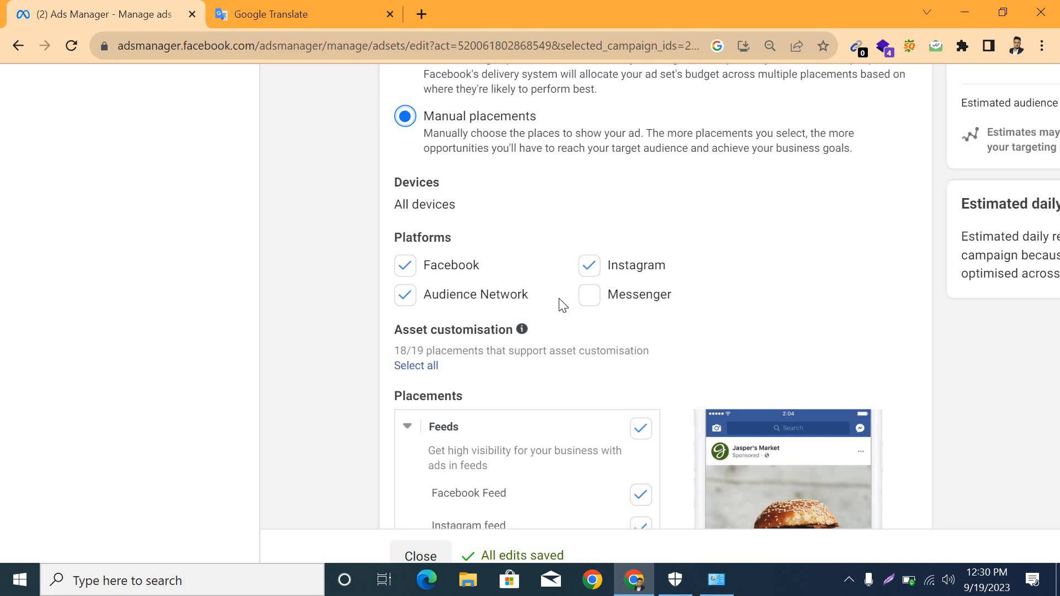
left_click(408, 303)
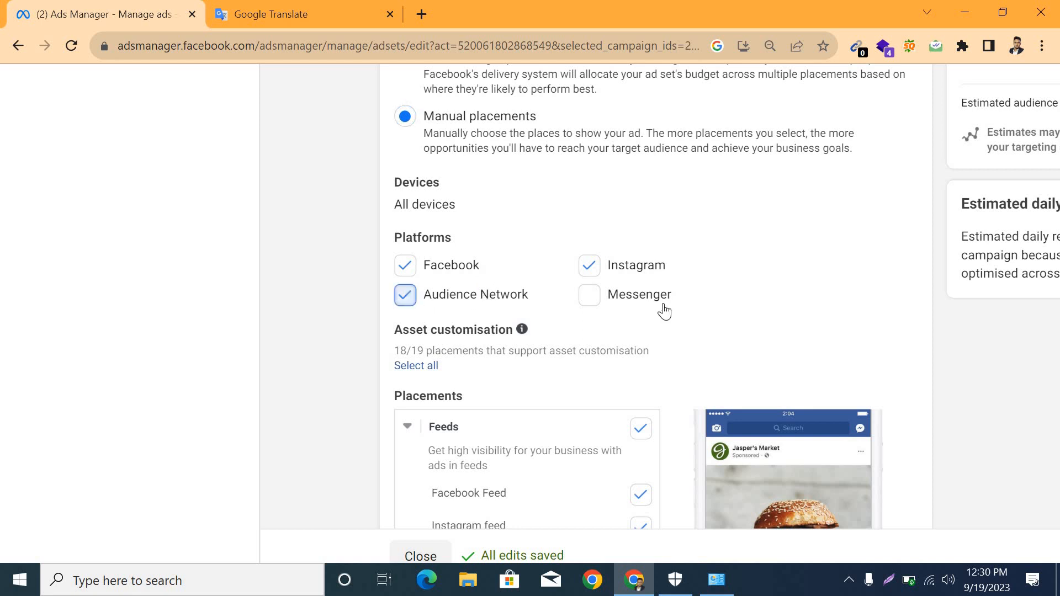
Exclude the Instagram Explore home placement from the Feeds group
scroll(669, 385, "down", 2)
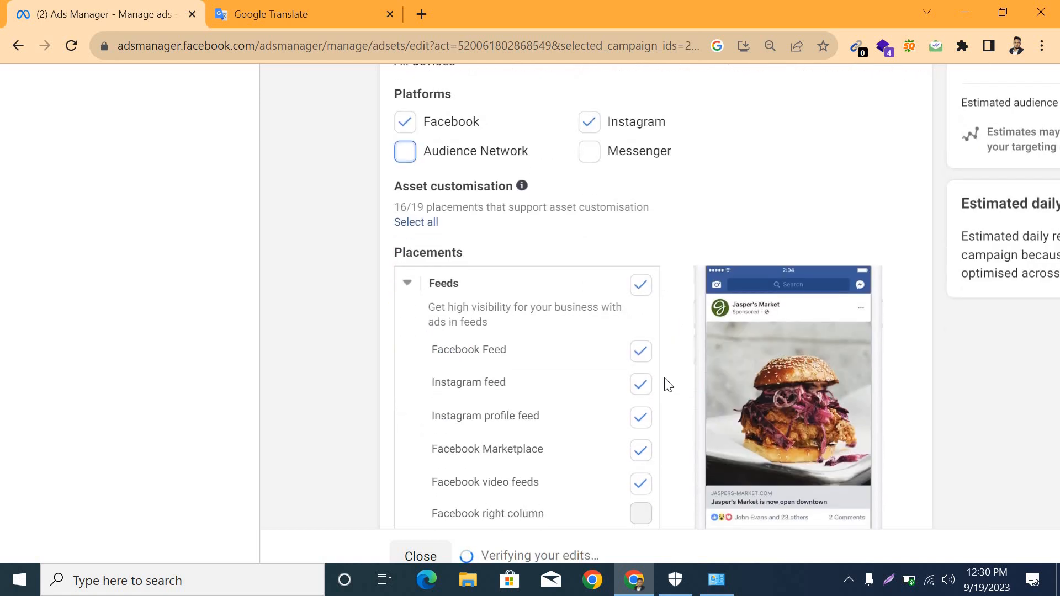
scroll(531, 381, "down", 2)
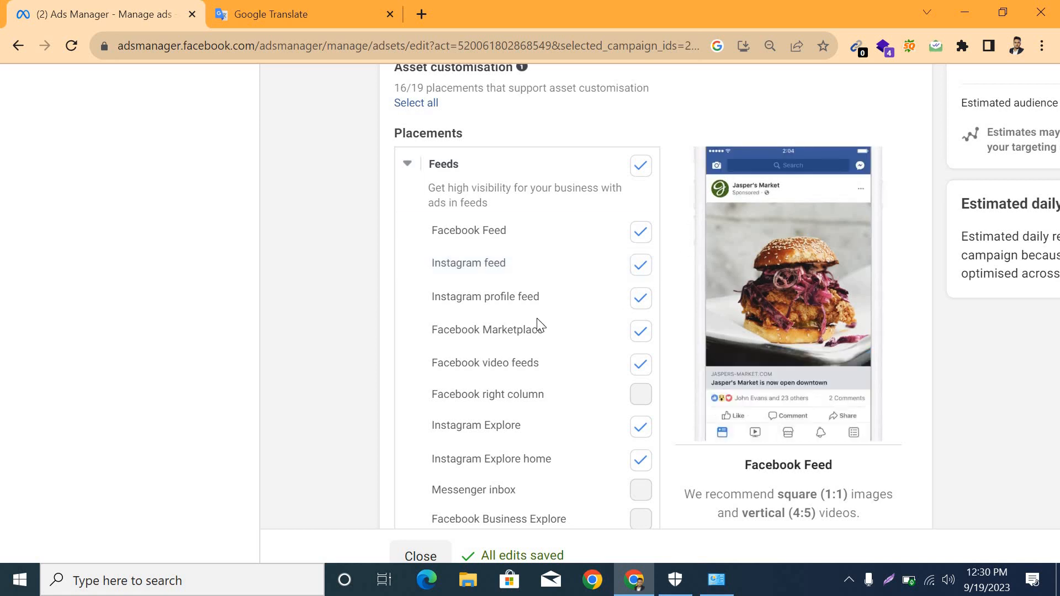
scroll(591, 316, "down", 1)
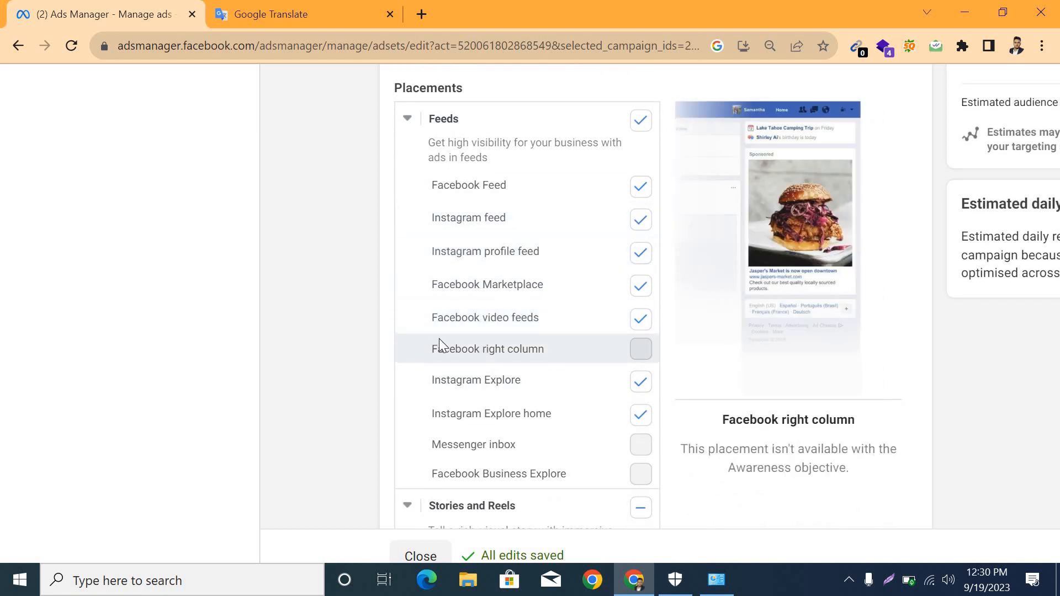
scroll(568, 400, "down", 1)
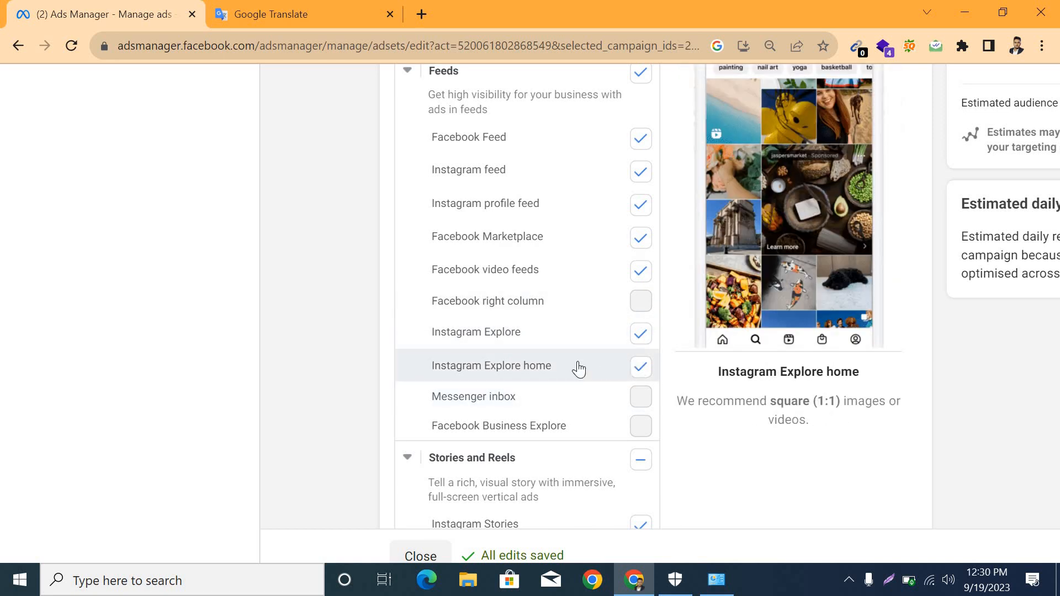
left_click(578, 369)
scroll(574, 414, "down", 4)
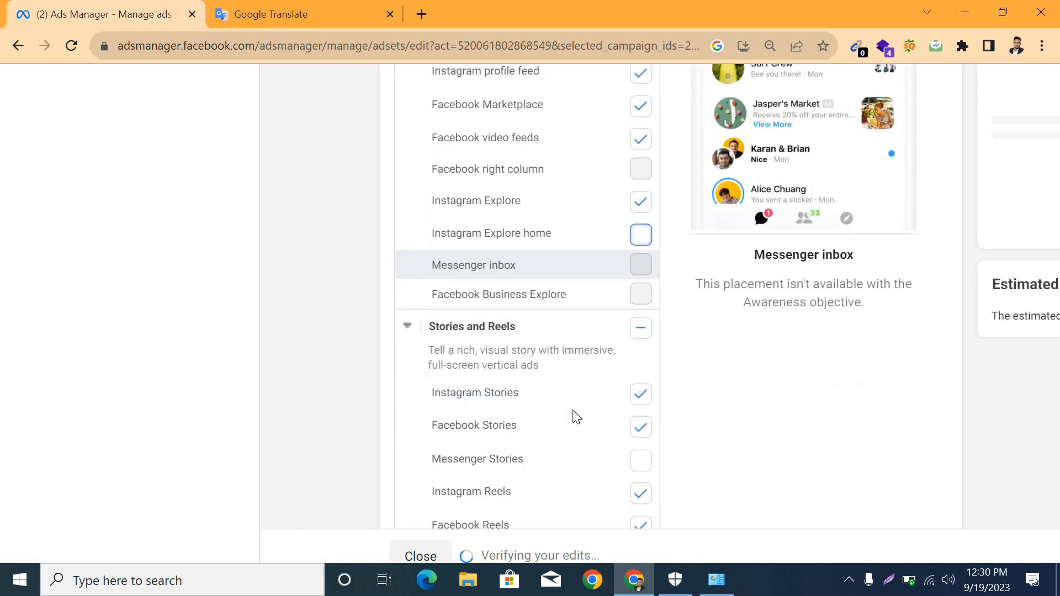
Review the remaining placements and the audience settings, and continue to the ad level of the campaign
scroll(547, 447, "down", 2)
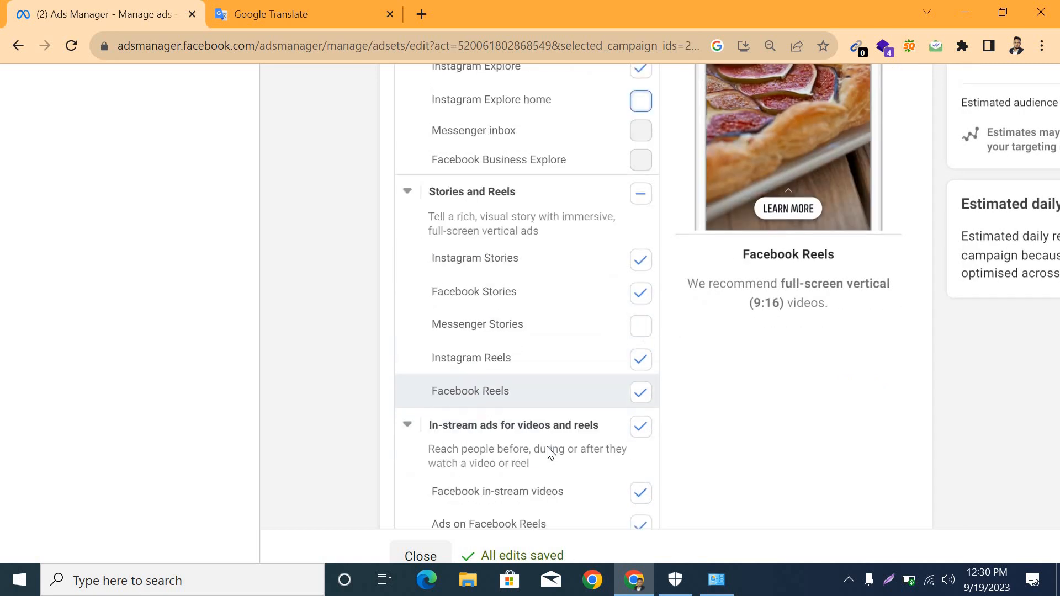
scroll(629, 376, "down", 5)
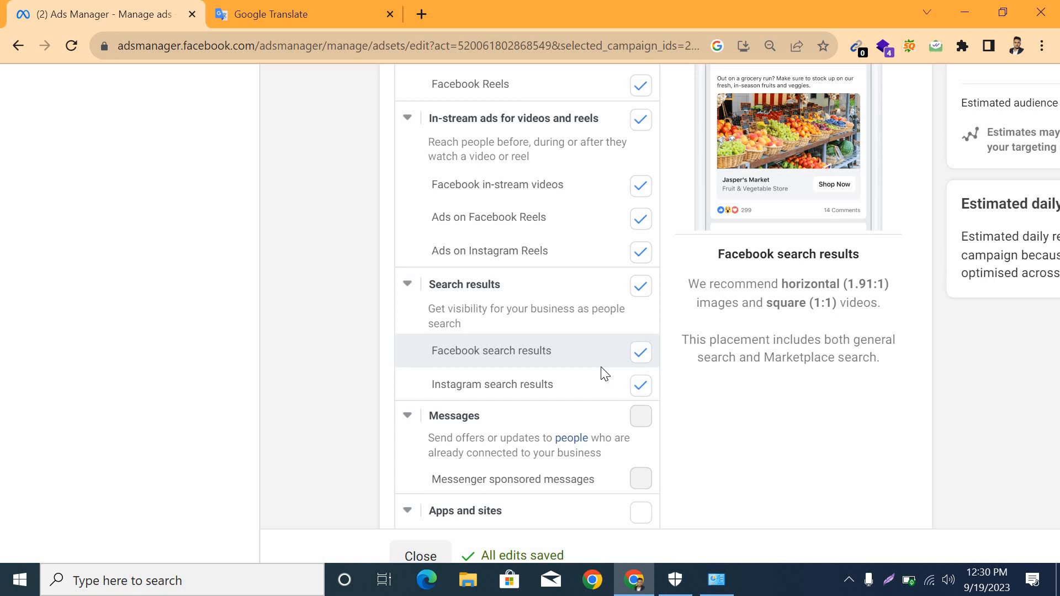
scroll(602, 372, "up", 15)
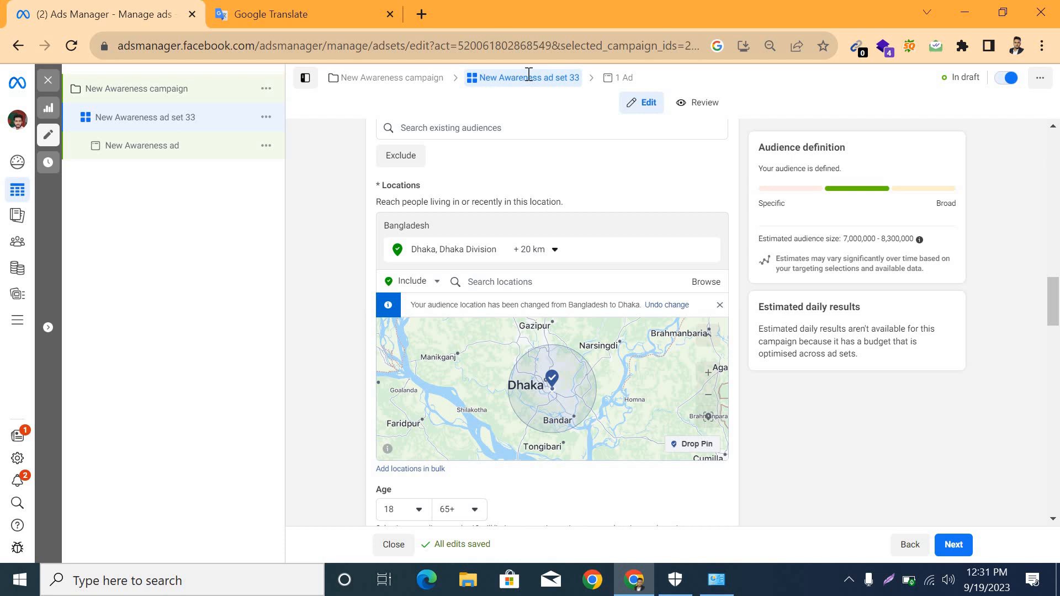
scroll(541, 402, "down", 4)
scroll(807, 249, "down", 1)
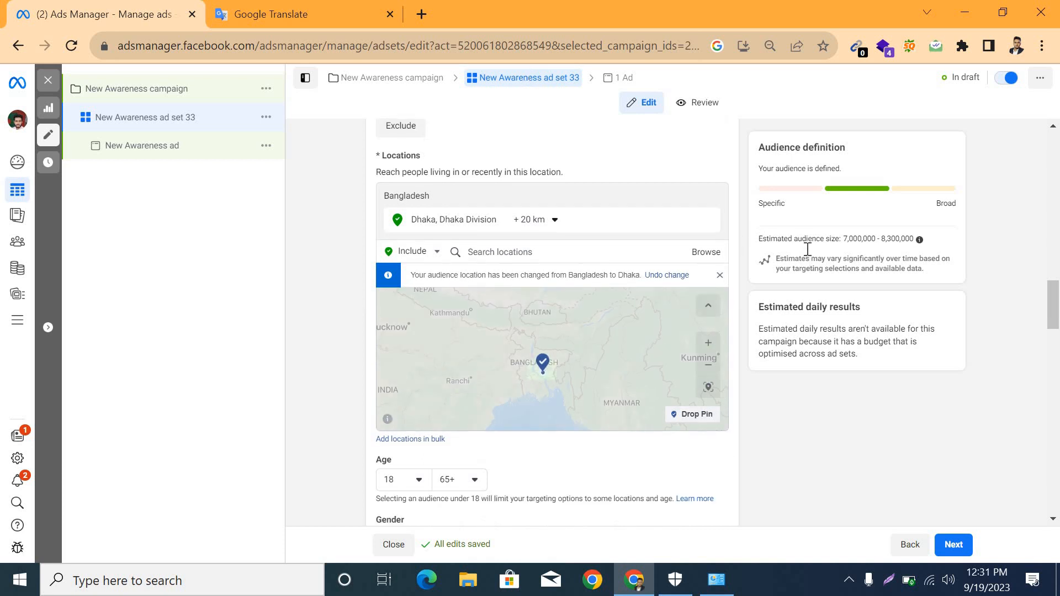
scroll(927, 524, "down", 5)
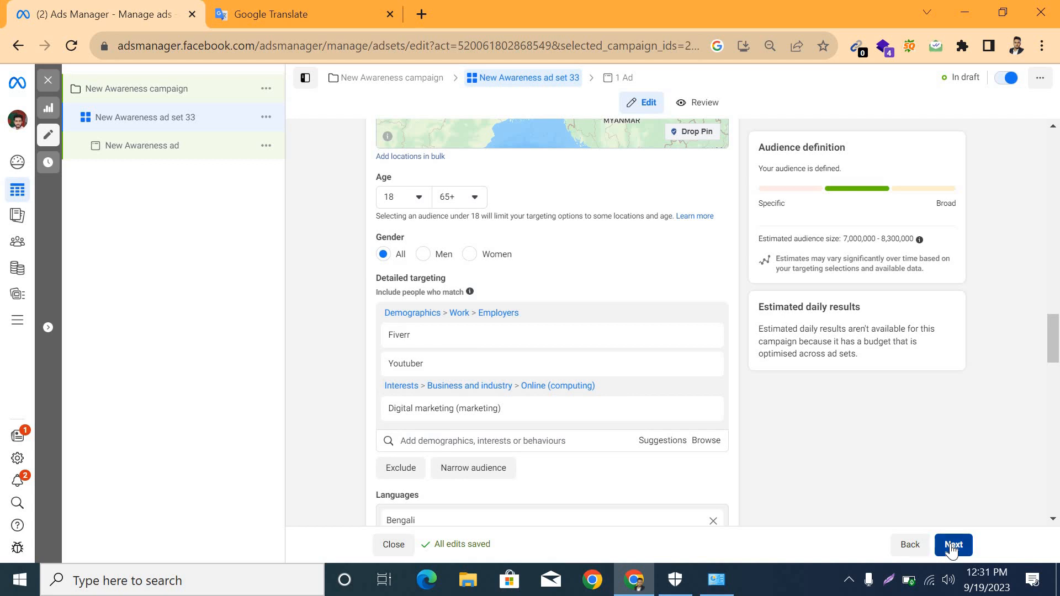
left_click(951, 547)
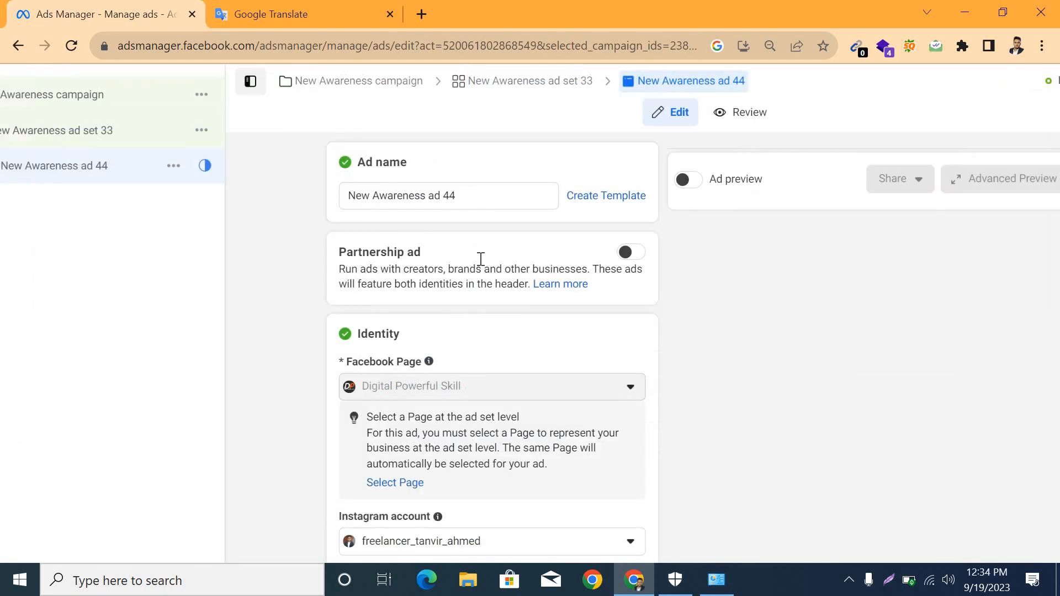
Examine the ad's name, partnership ad option and identity settings, including the Facebook Page and Instagram account
left_click(480, 200)
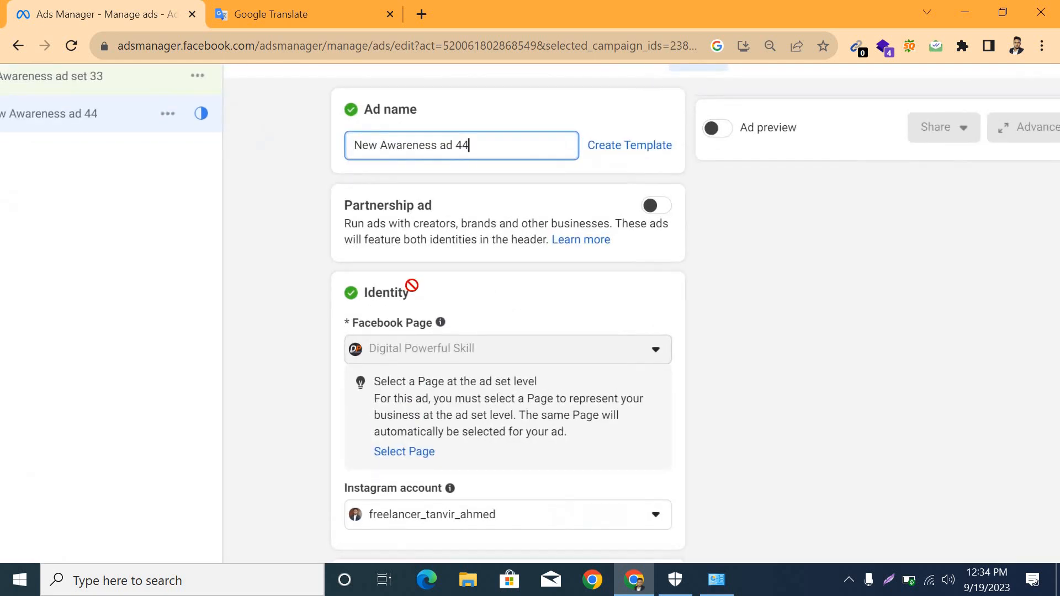
scroll(408, 271, "down", 1)
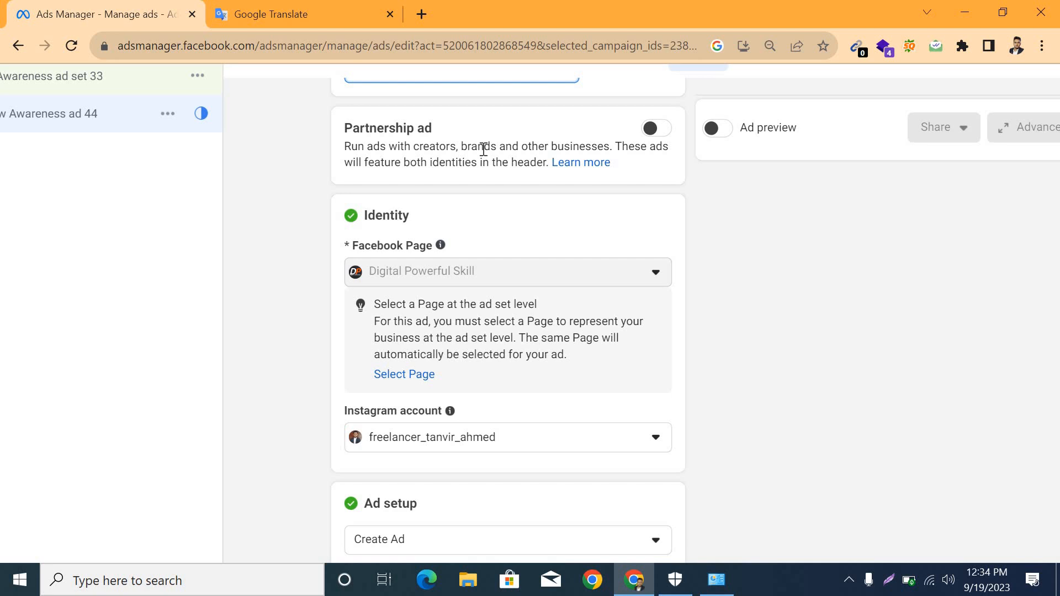
scroll(482, 151, "up", 1)
scroll(544, 310, "down", 1)
mouse_move(375, 262)
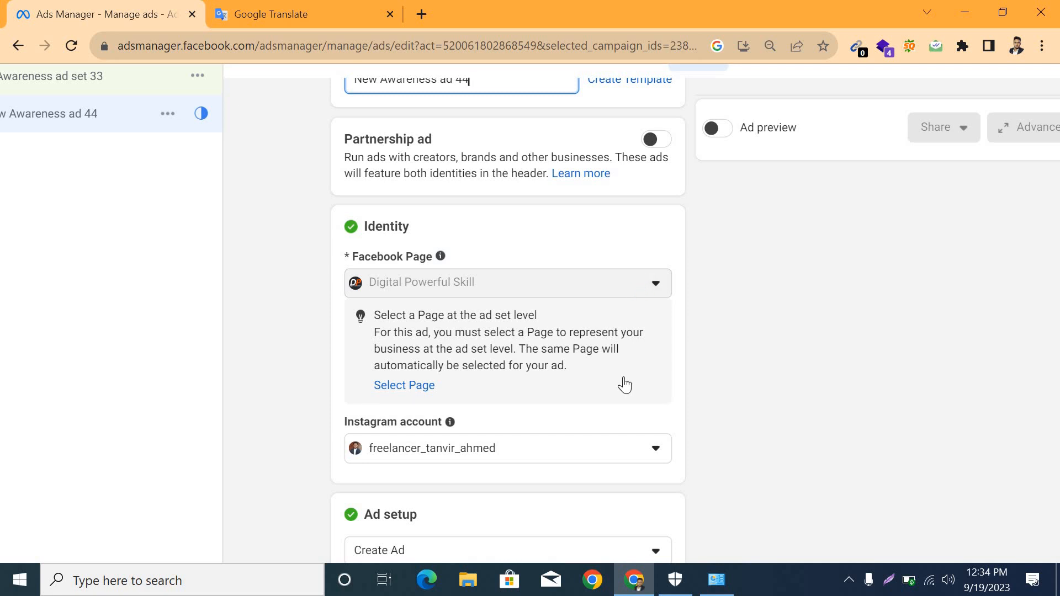
scroll(624, 385, "down", 1)
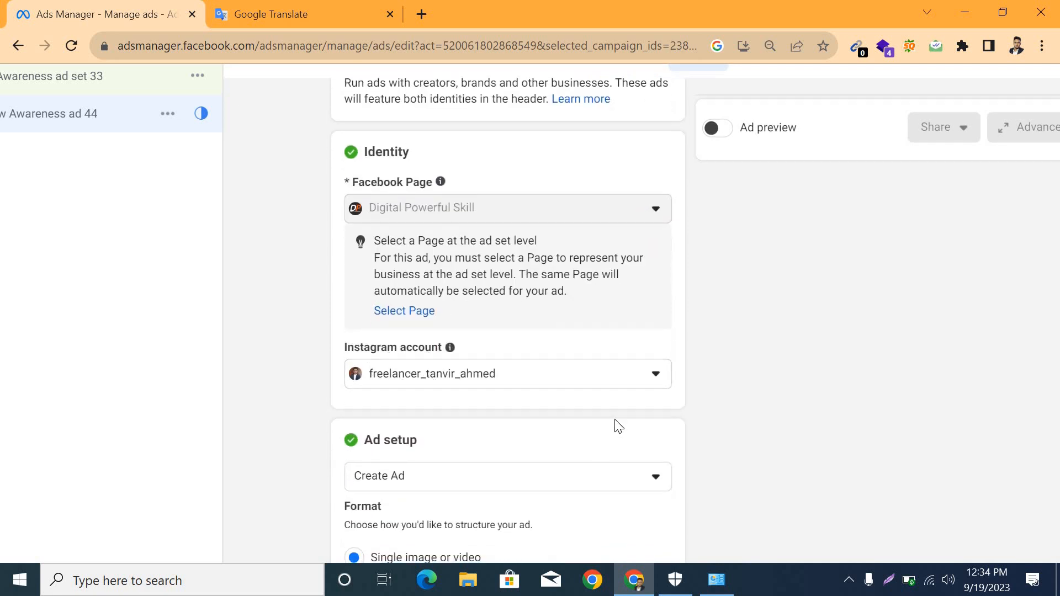
Switch the ad setup from creating a new ad to using an existing post
scroll(618, 426, "down", 3)
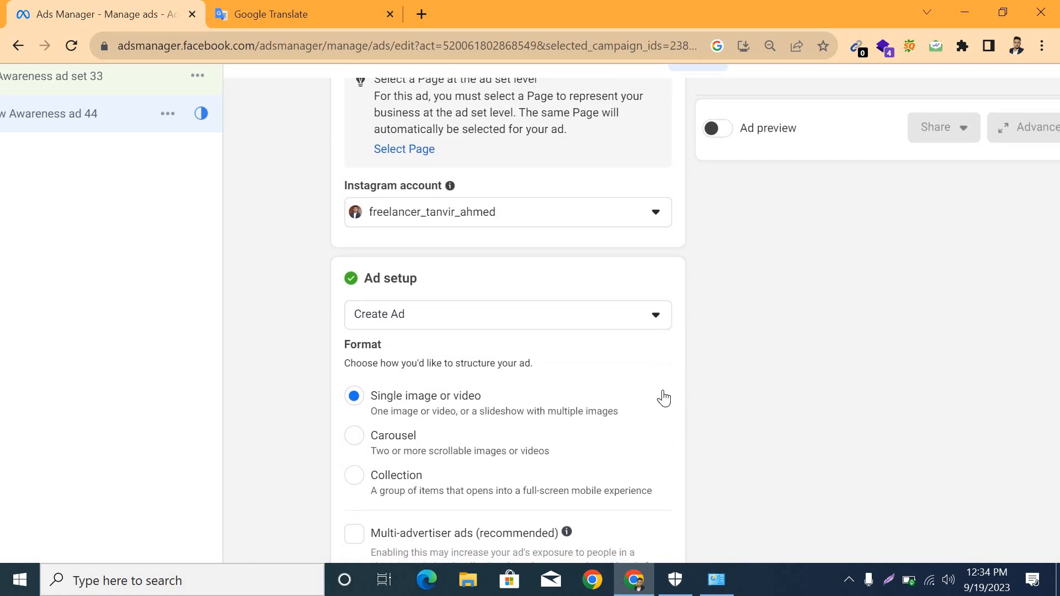
scroll(662, 397, "up", 2)
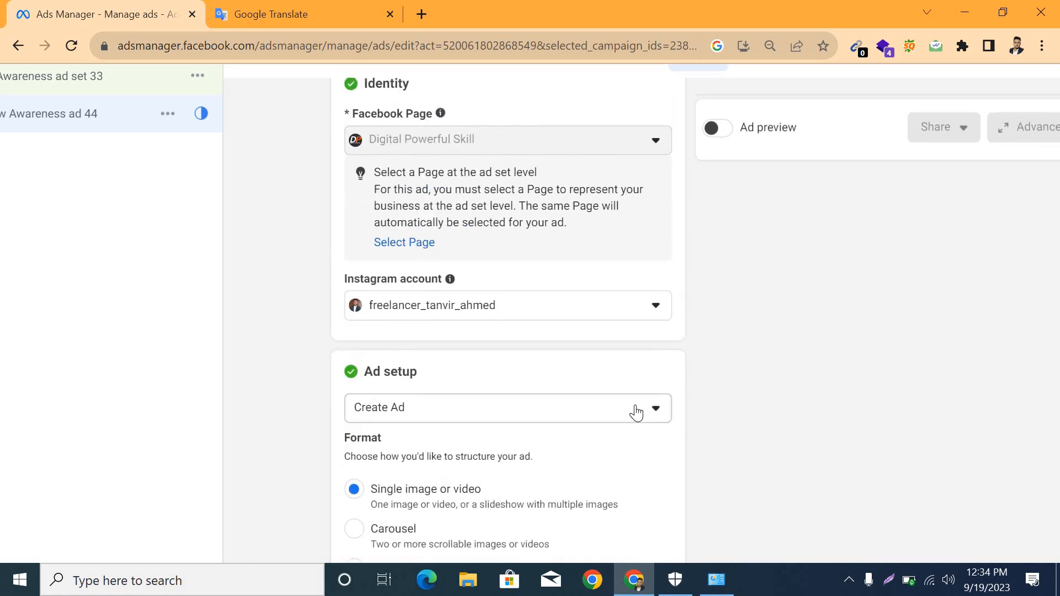
scroll(638, 447, "down", 2)
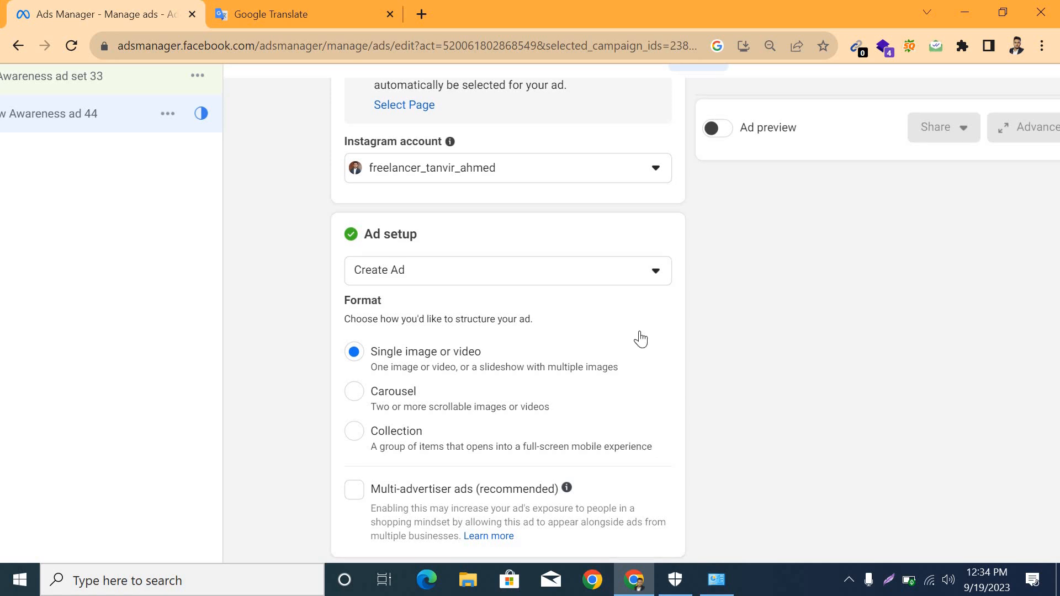
left_click(656, 272)
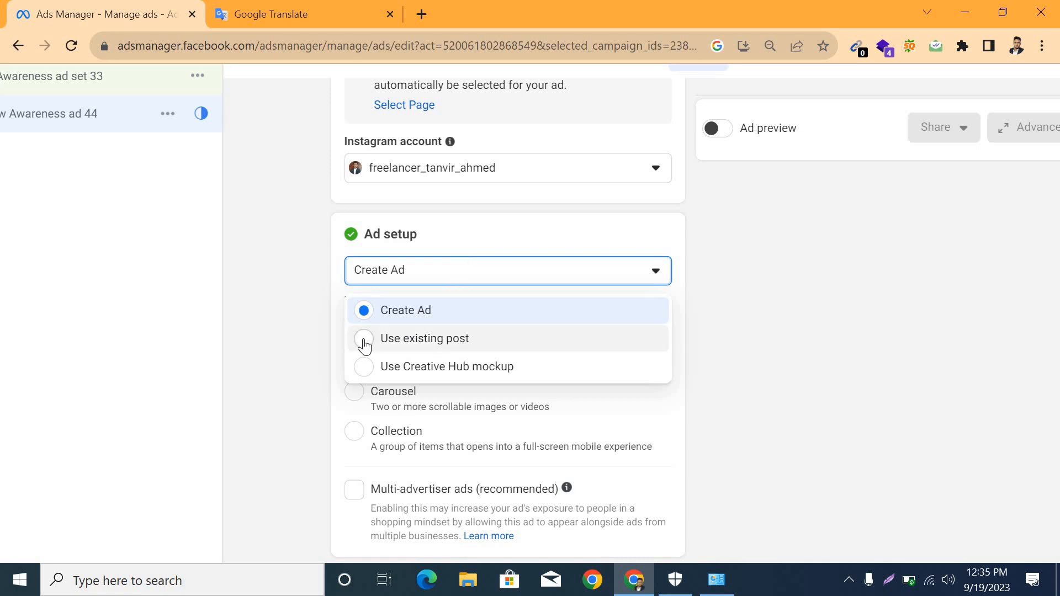
left_click(483, 344)
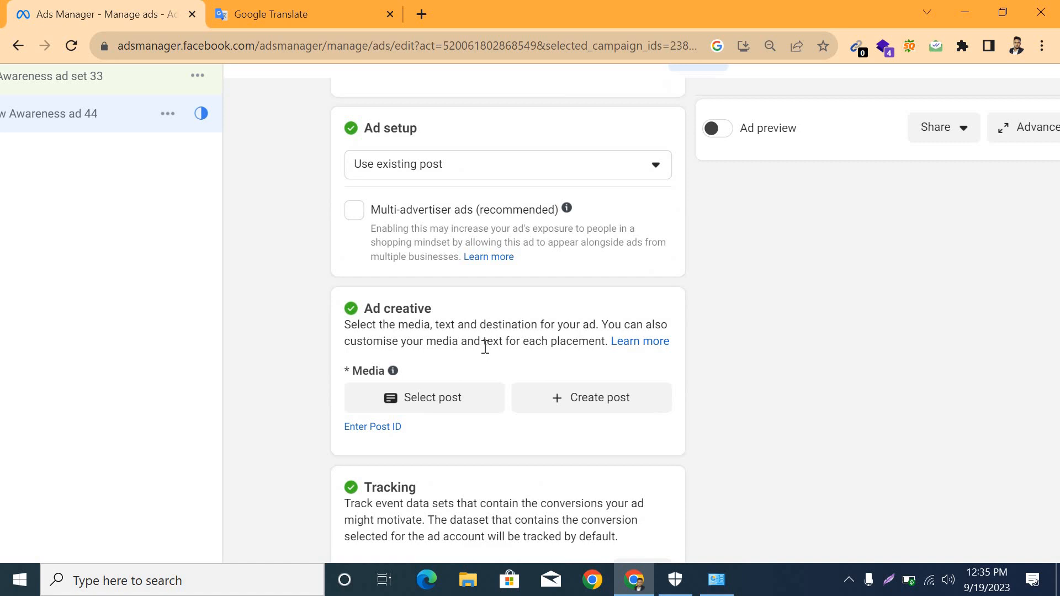
Choose the Facebook post "Facebook ads Campaign full course bangla" dated 18 Sep 2023 as the ad's creative
left_click(427, 399)
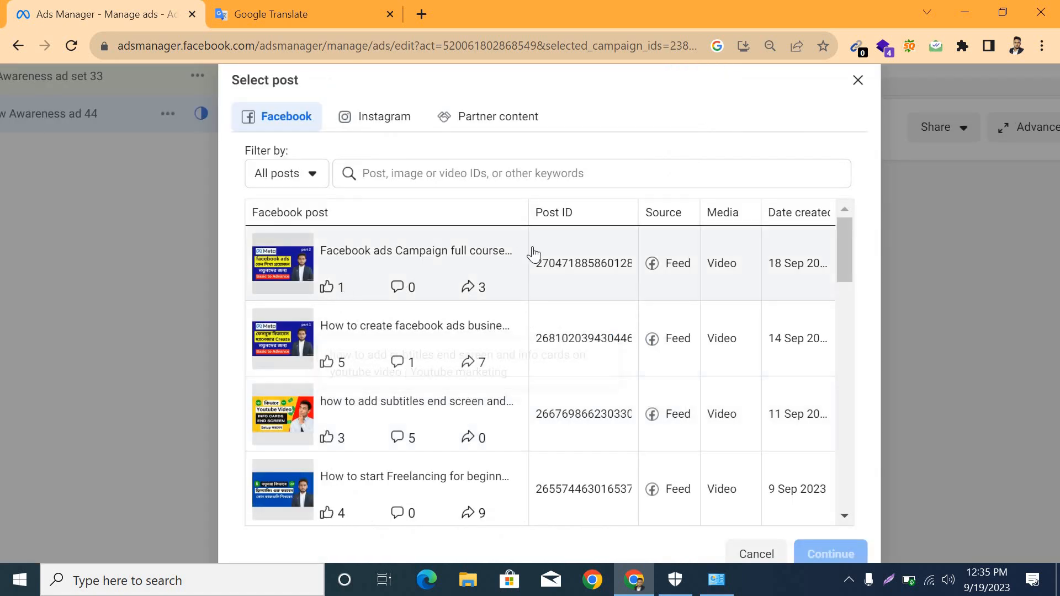
left_click(455, 264)
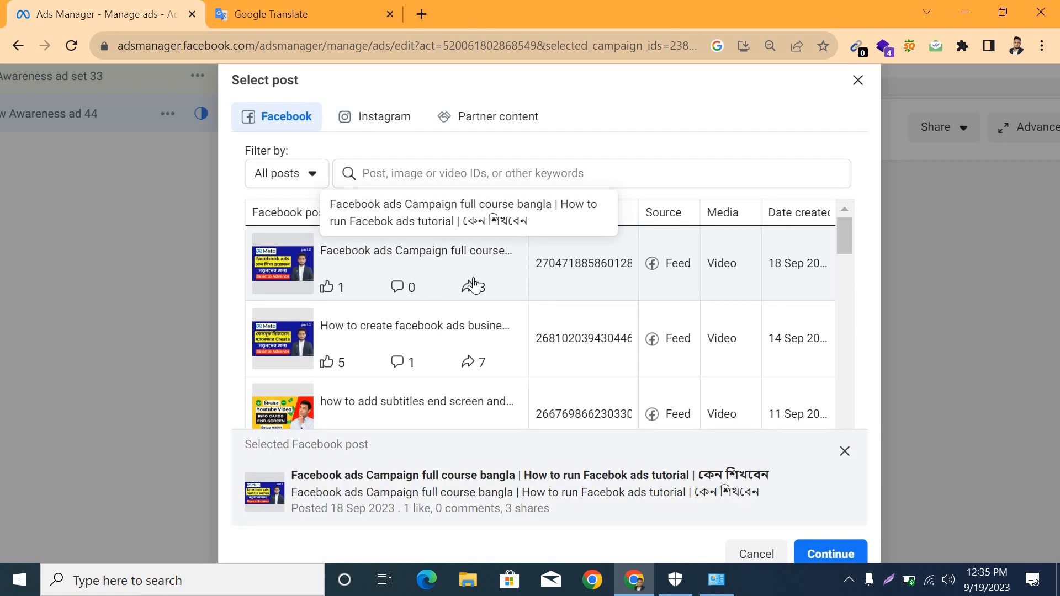
left_click(847, 543)
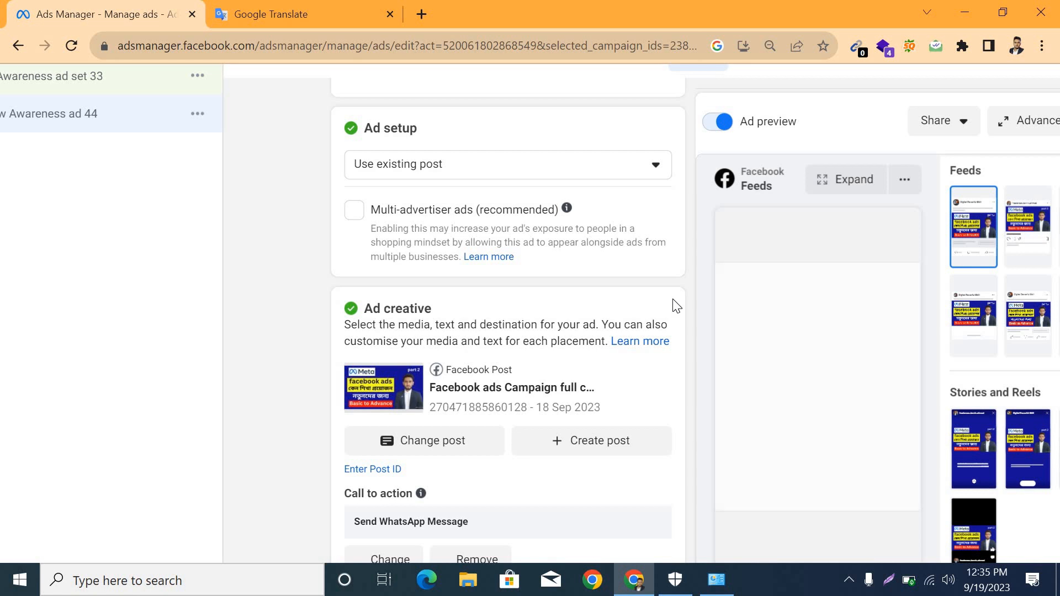
Review the ad's creative, call to action, tracking and identity settings, and publish the campaign
scroll(674, 302, "down", 3)
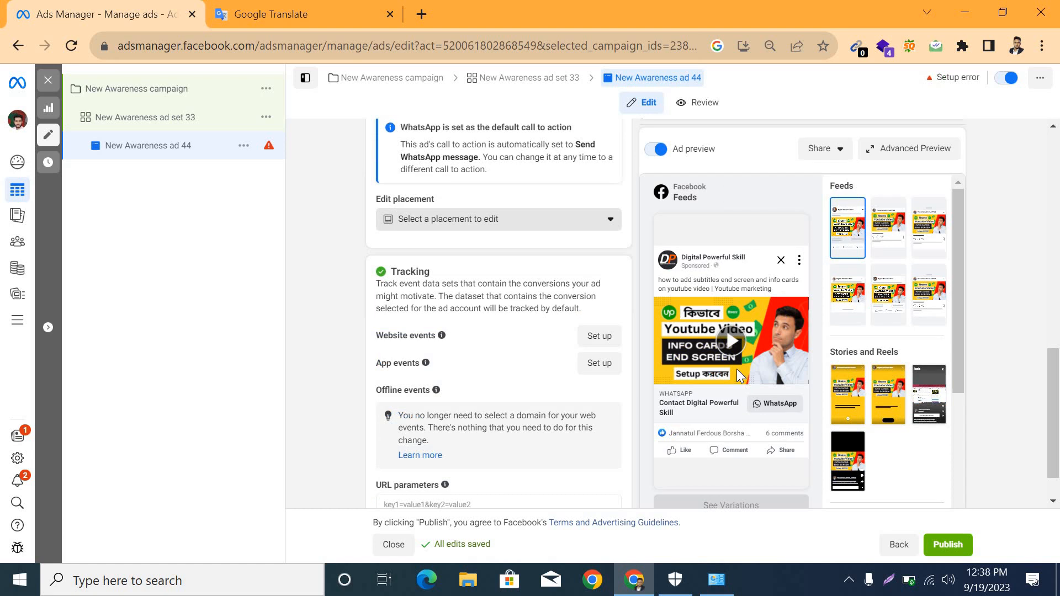
scroll(583, 383, "down", 1)
scroll(583, 384, "up", 10)
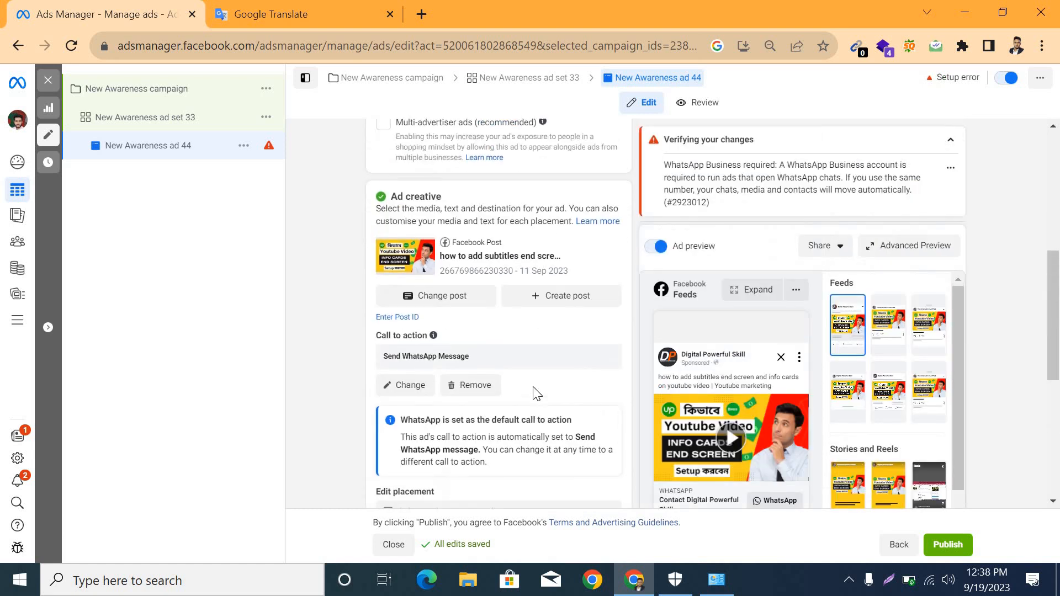
left_click(943, 544)
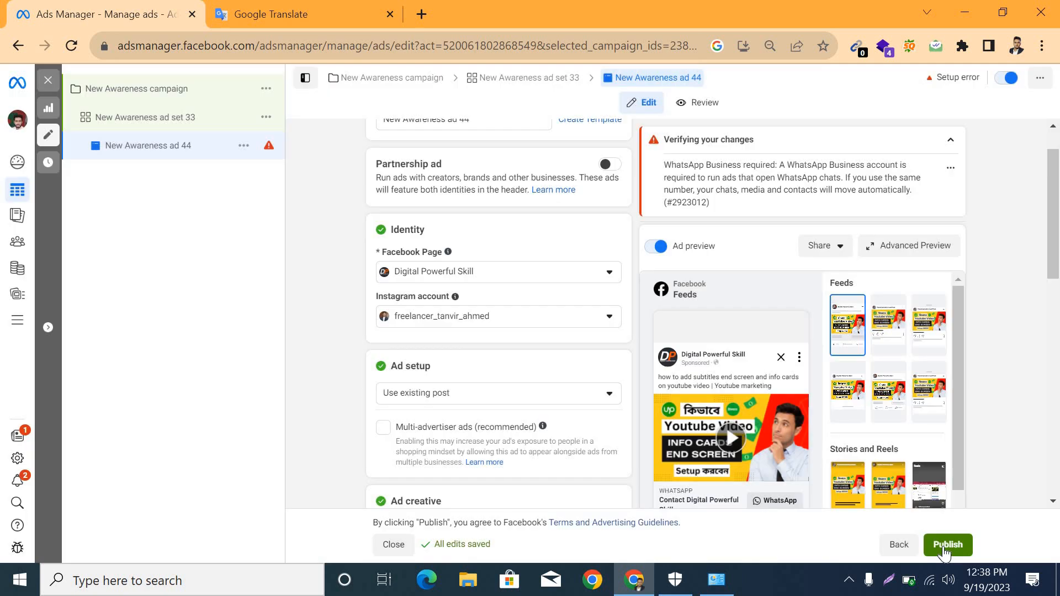
left_click(944, 547)
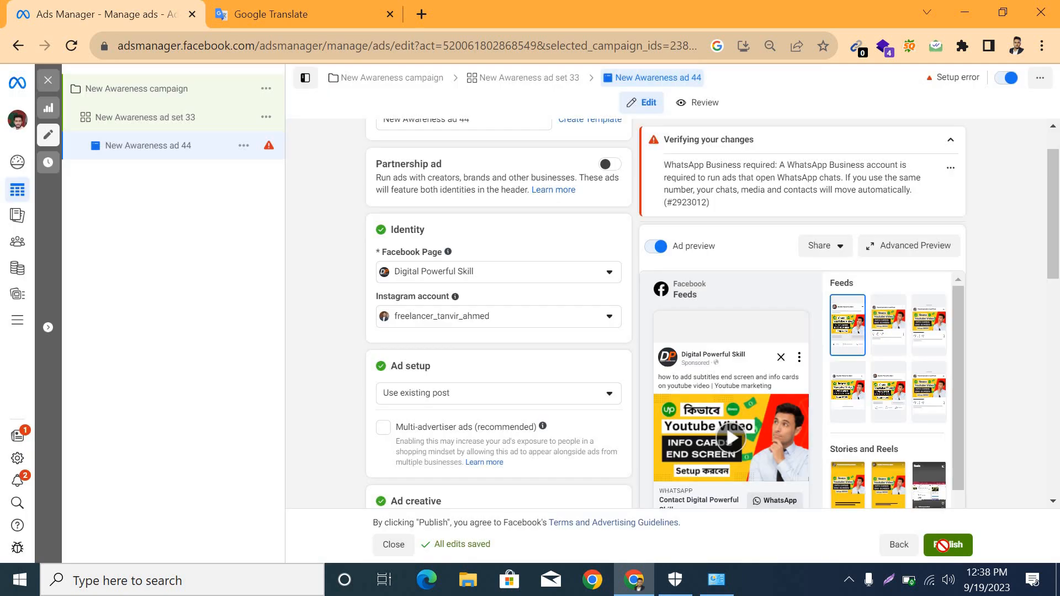